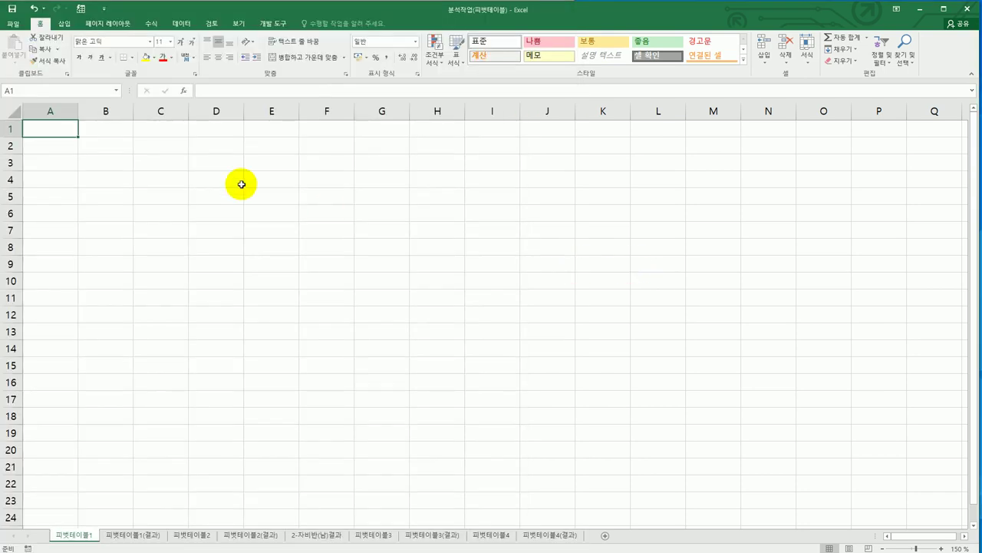
# Start a Microsoft Query import at cell B2 using MS Access Database as the data source
pyautogui.click(107, 149)
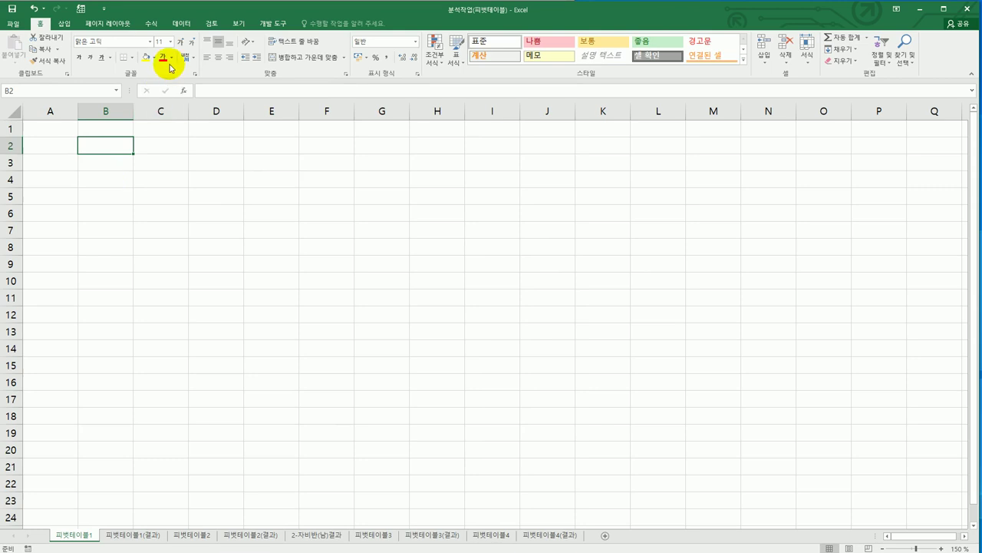
pyautogui.click(181, 24)
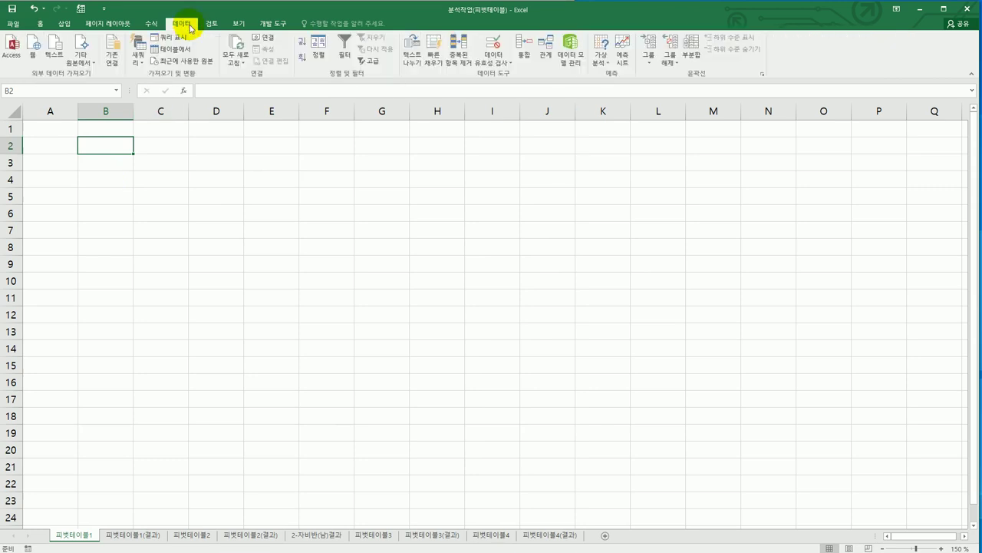
pyautogui.click(82, 64)
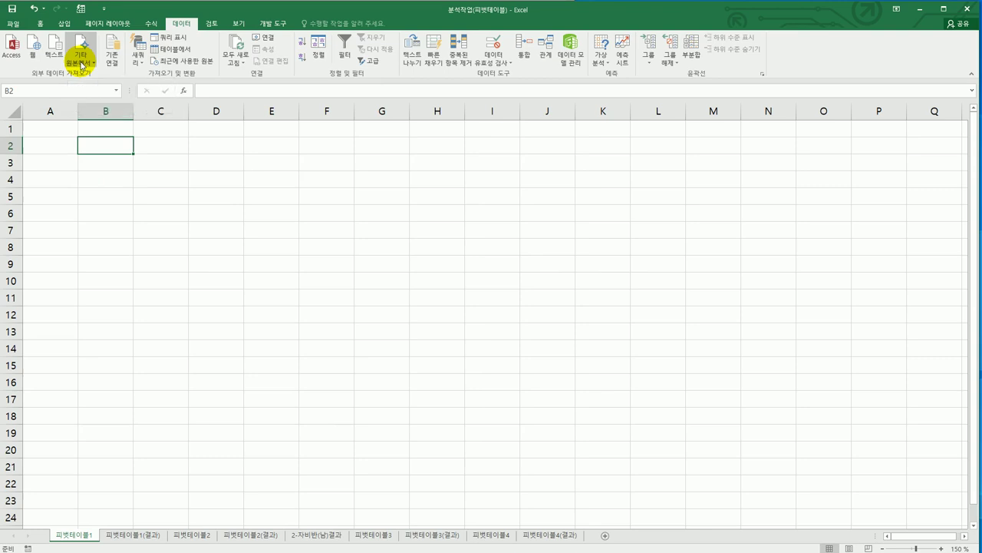
pyautogui.click(82, 64)
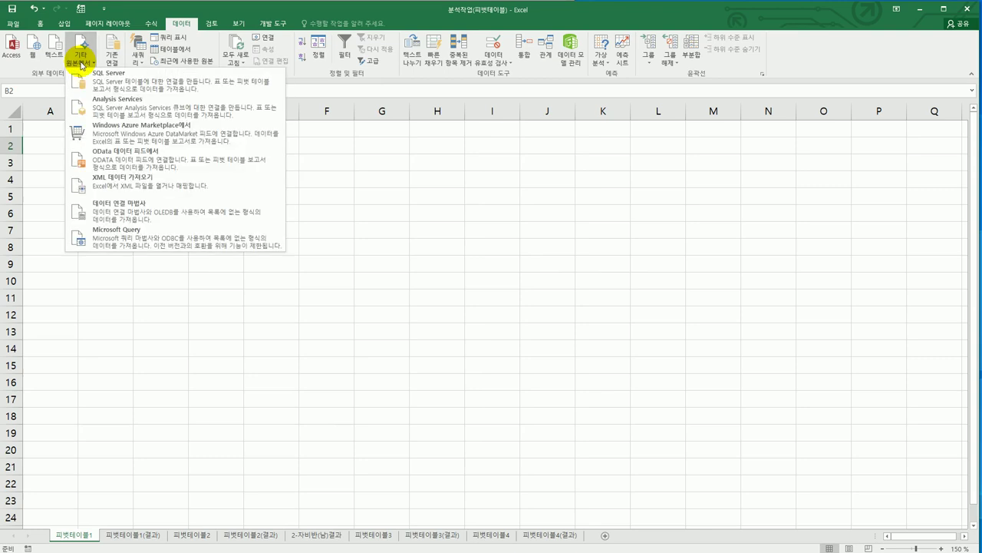
pyautogui.click(120, 239)
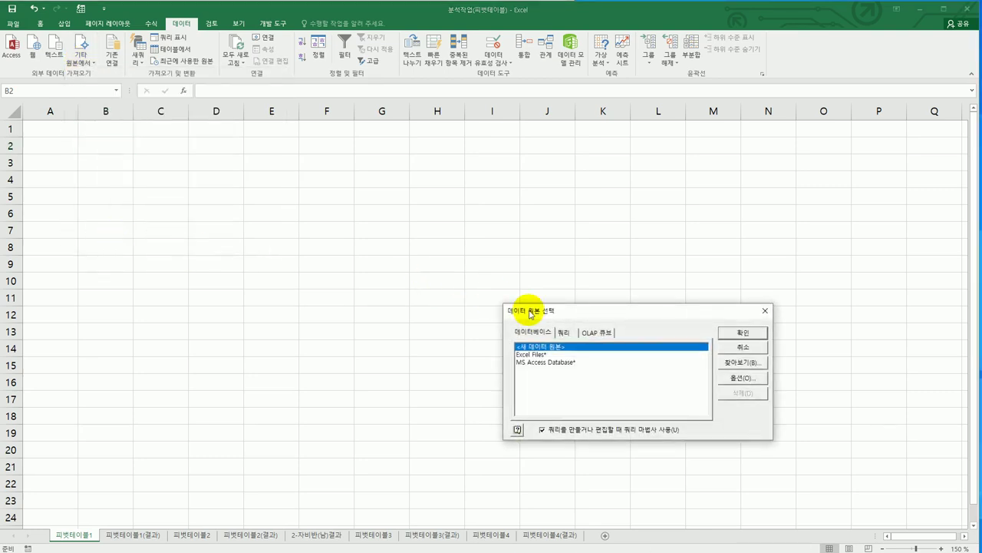
pyautogui.moveTo(565, 313); pyautogui.dragTo(422, 220)
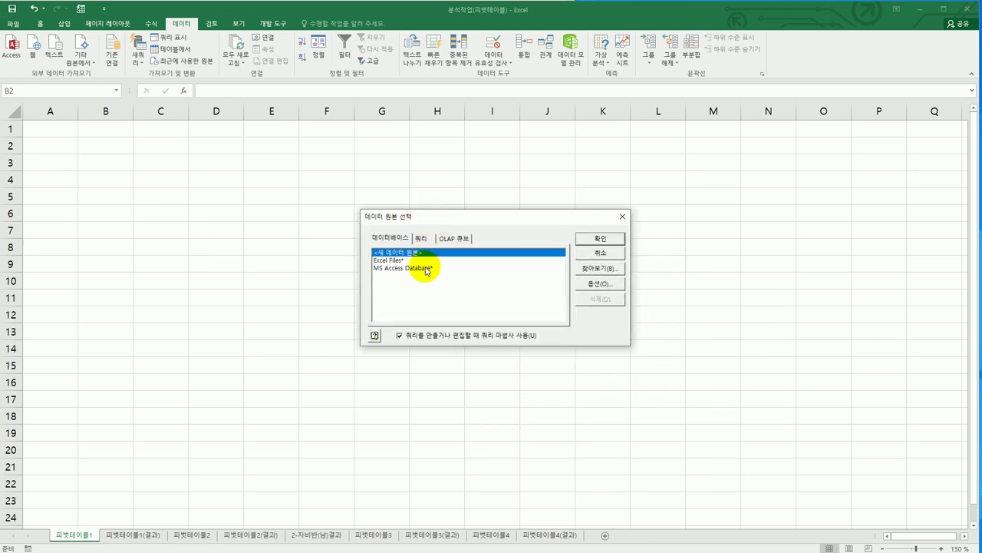
pyautogui.click(426, 268)
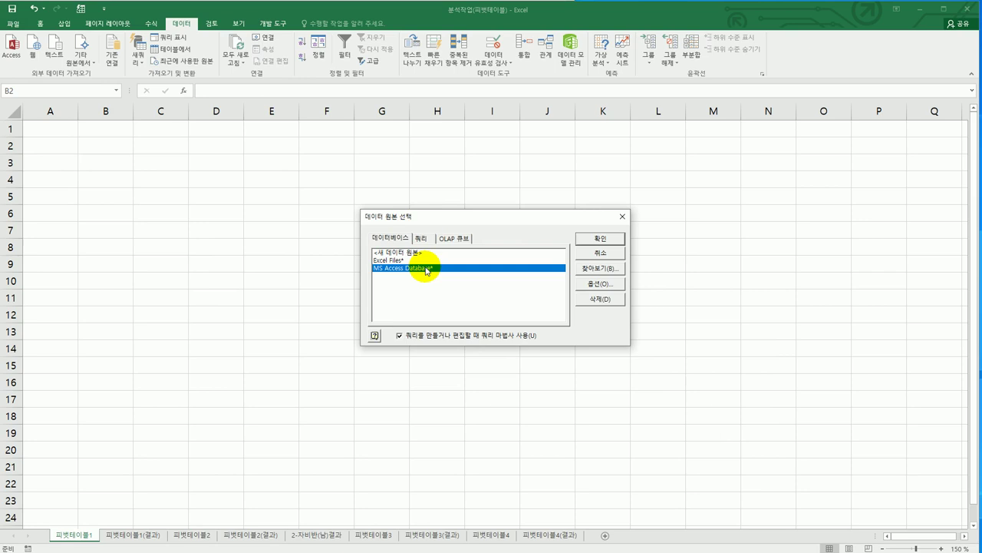
pyautogui.click(591, 239)
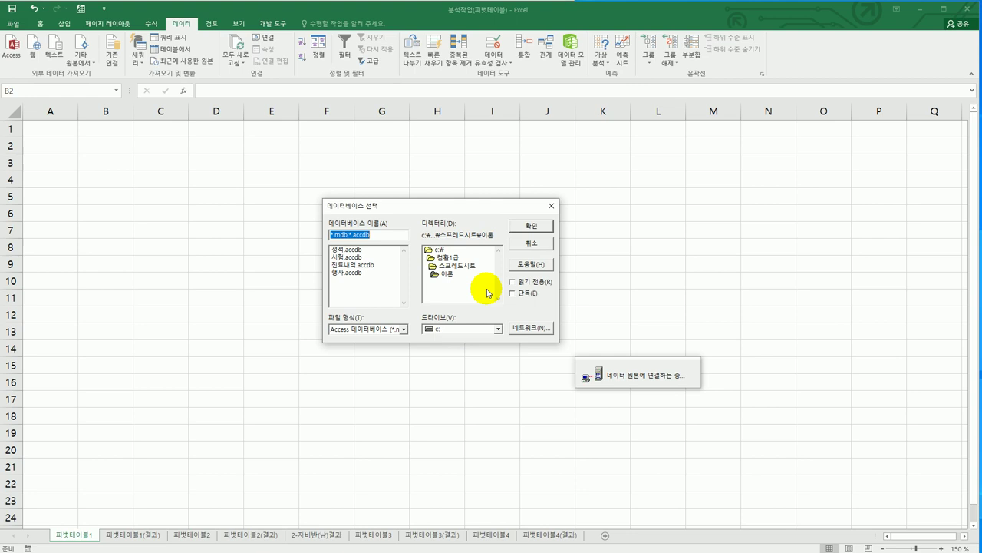
# Choose 행사.accdb as the database for the query
pyautogui.click(363, 279)
pyautogui.click(359, 275)
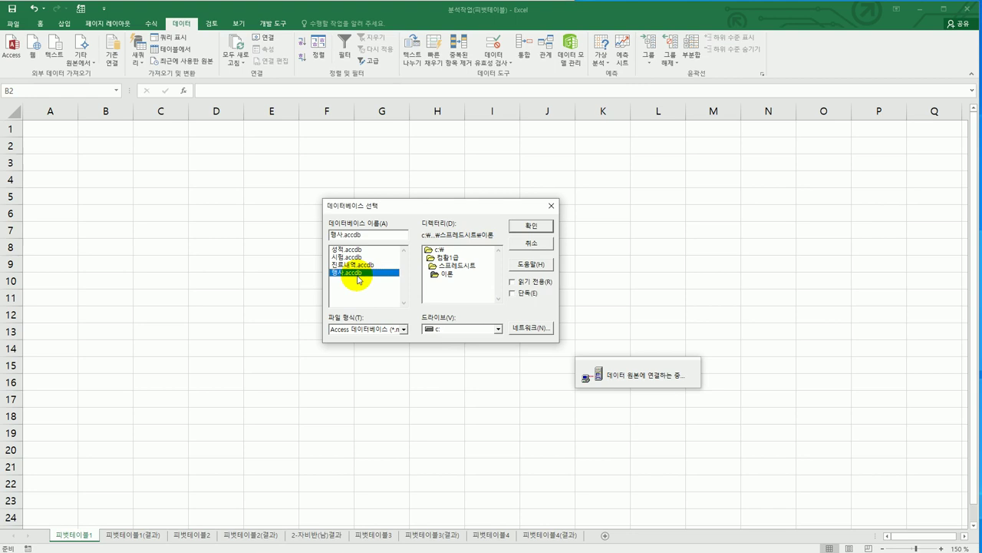
pyautogui.click(531, 228)
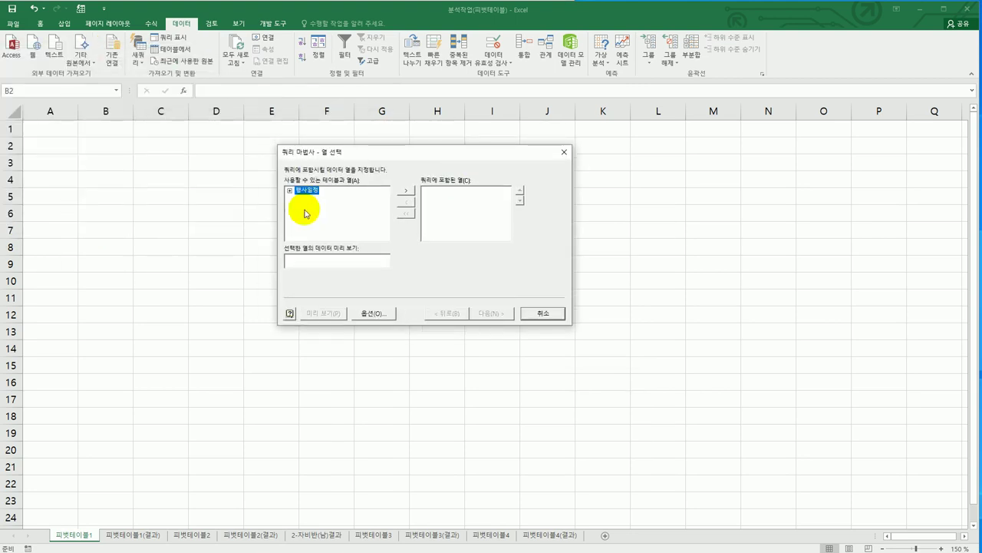
# Add the 행사일, 행사내용 and 인원 columns of the 행사일정 table to the query
pyautogui.doubleClick(300, 192)
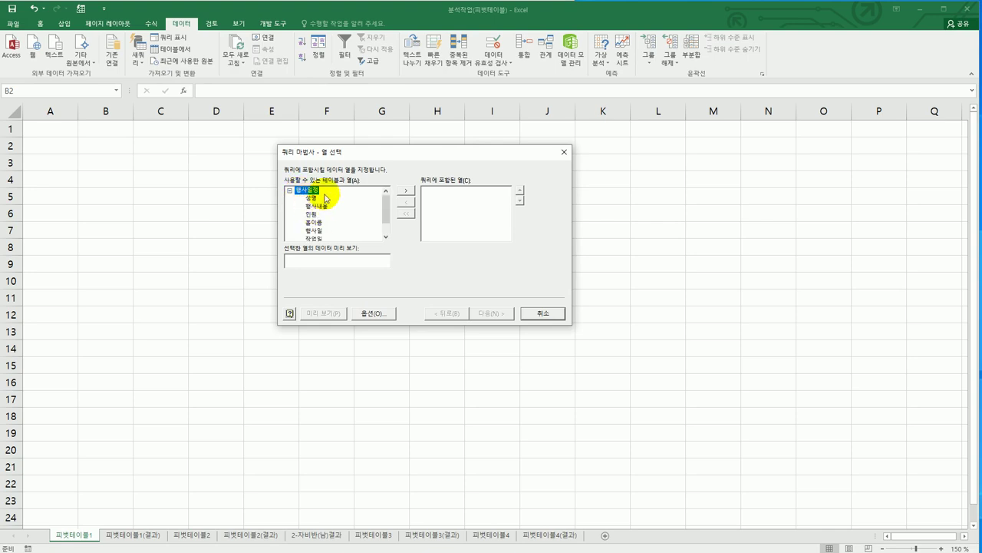
pyautogui.doubleClick(314, 230)
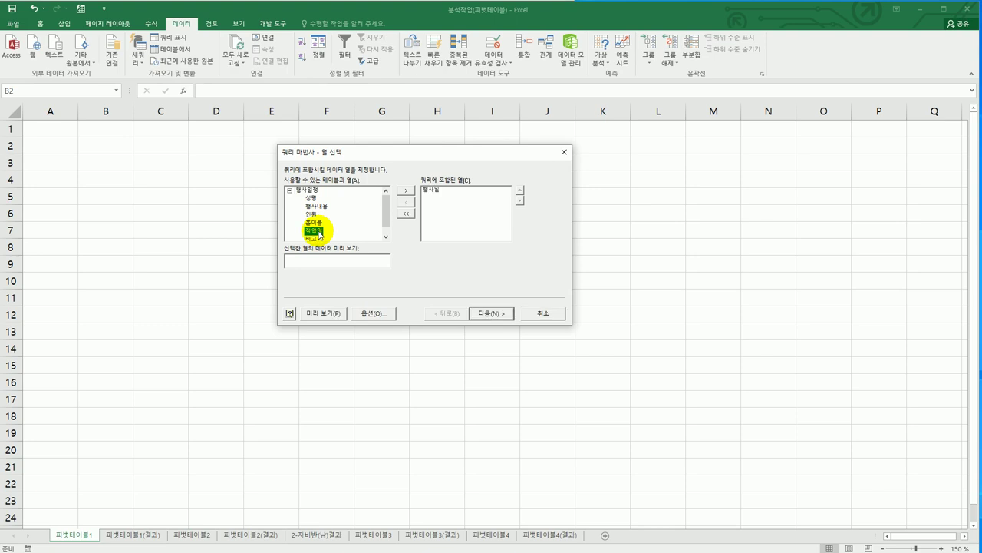
pyautogui.click(322, 208)
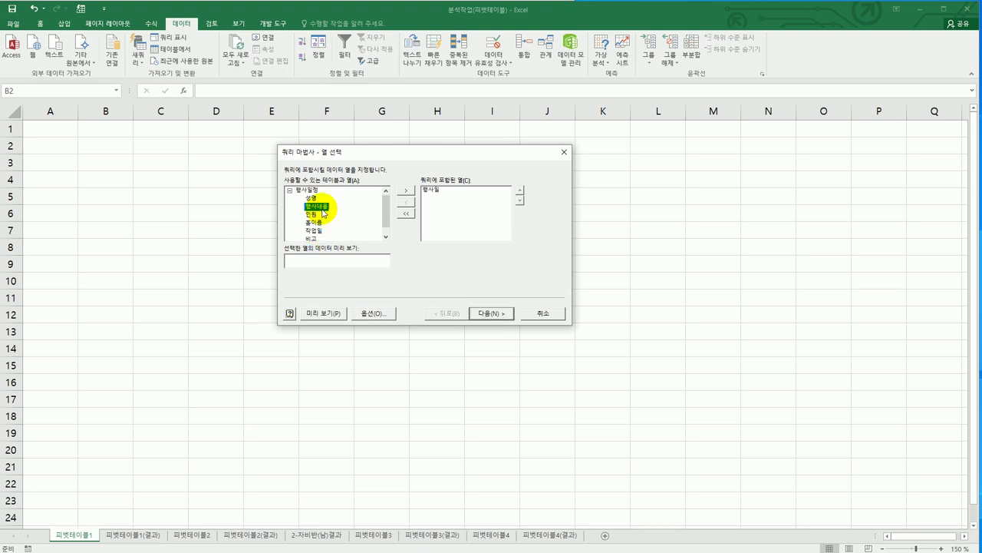
pyautogui.doubleClick(322, 209)
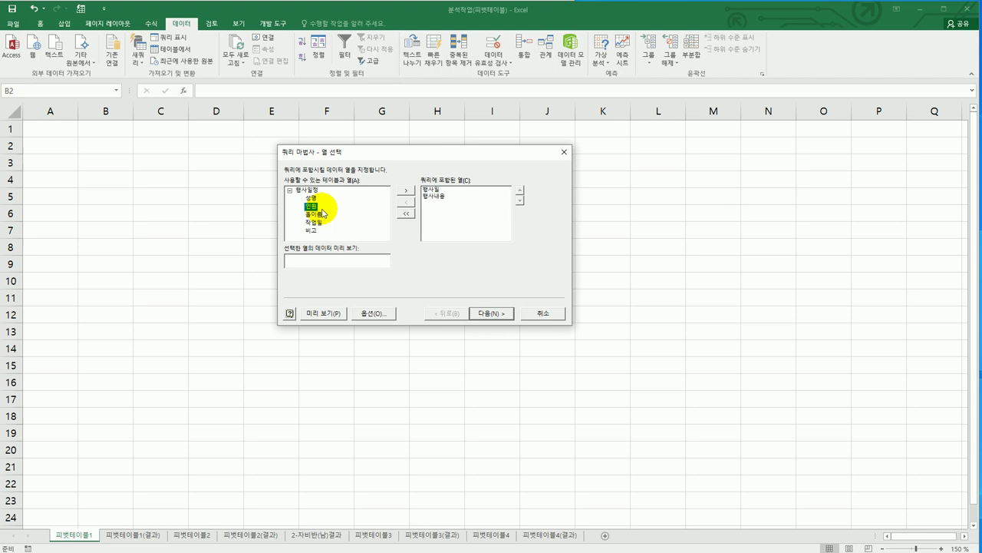
pyautogui.doubleClick(323, 209)
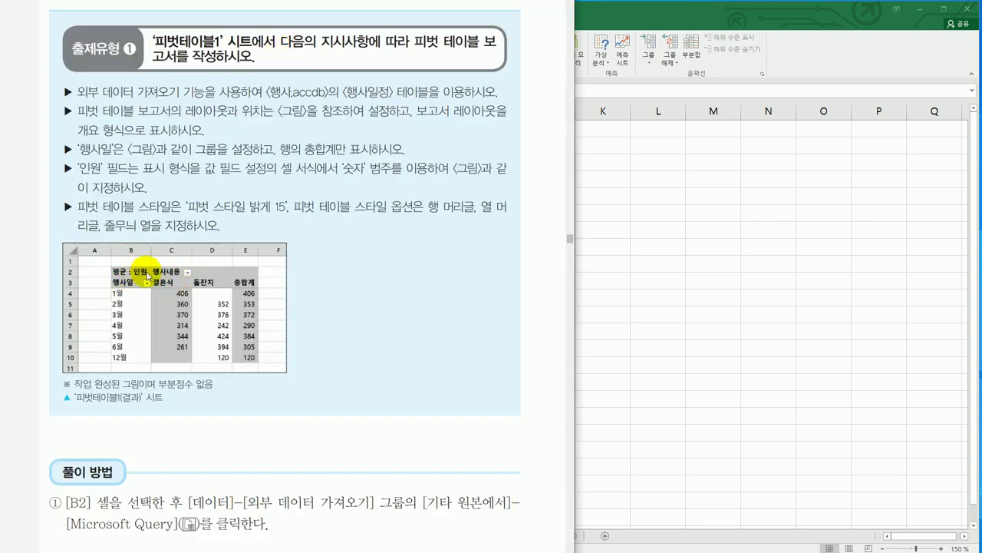
pyautogui.click(604, 17)
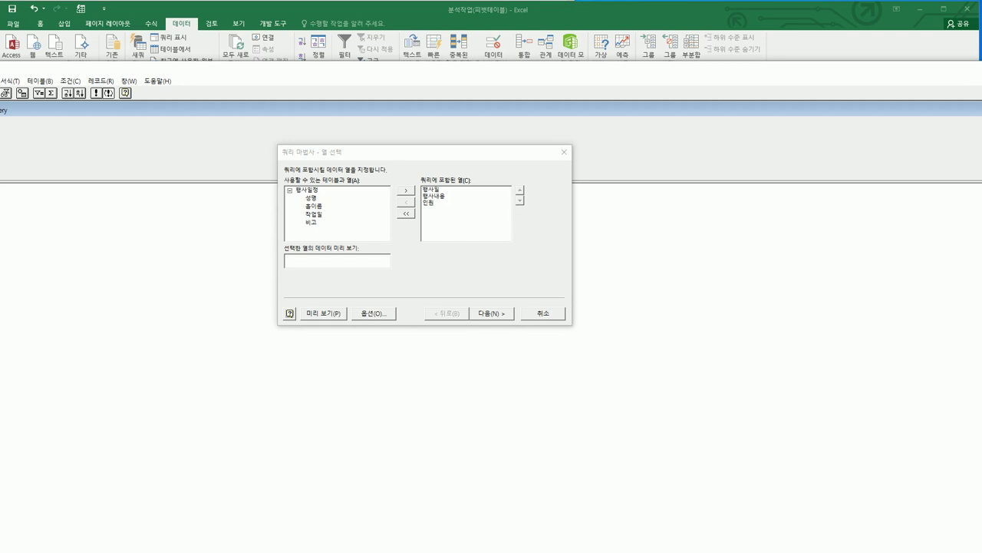
pyautogui.click(314, 206)
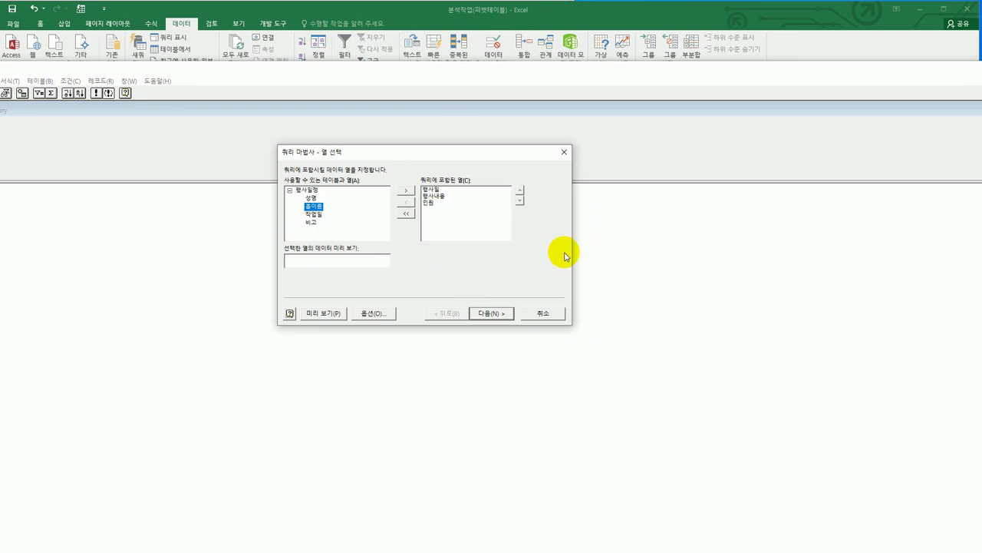
# Finish the query wizard without any filter or sort criteria and return the data to Excel
pyautogui.click(495, 314)
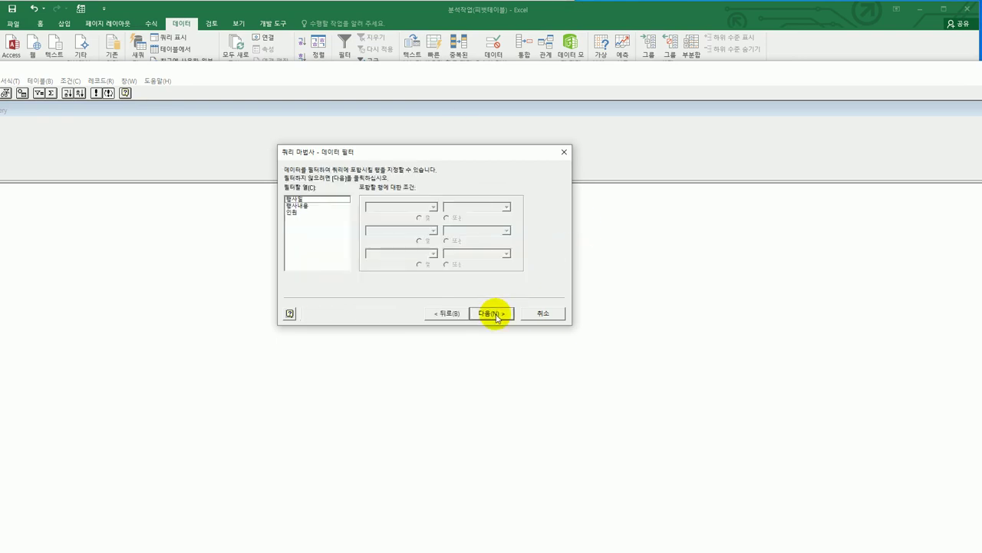
pyautogui.click(495, 314)
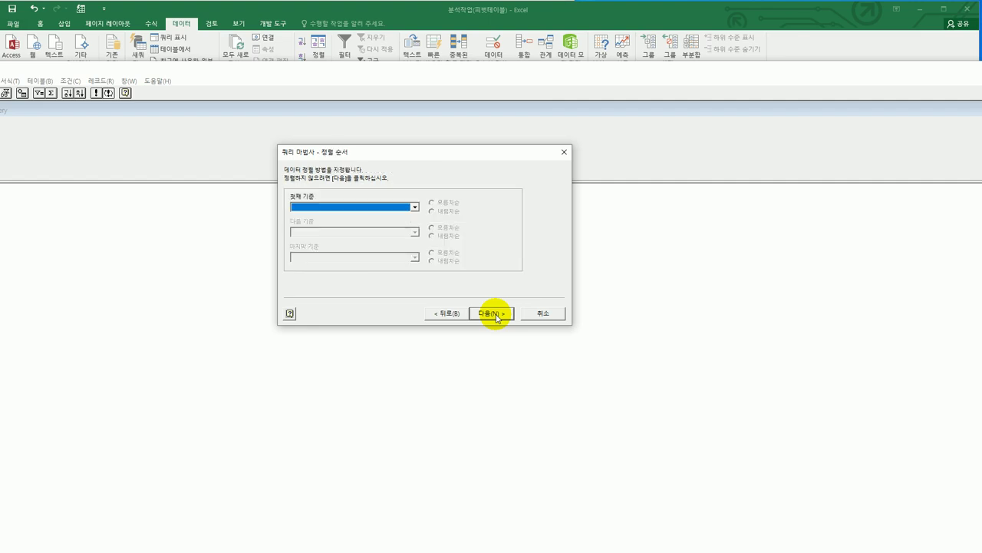
pyautogui.click(495, 314)
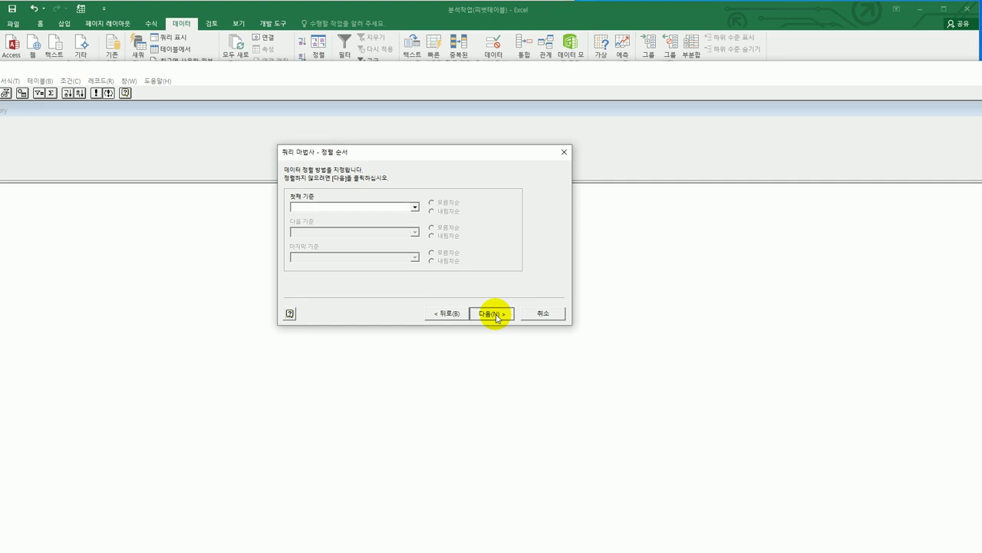
pyautogui.click(495, 314)
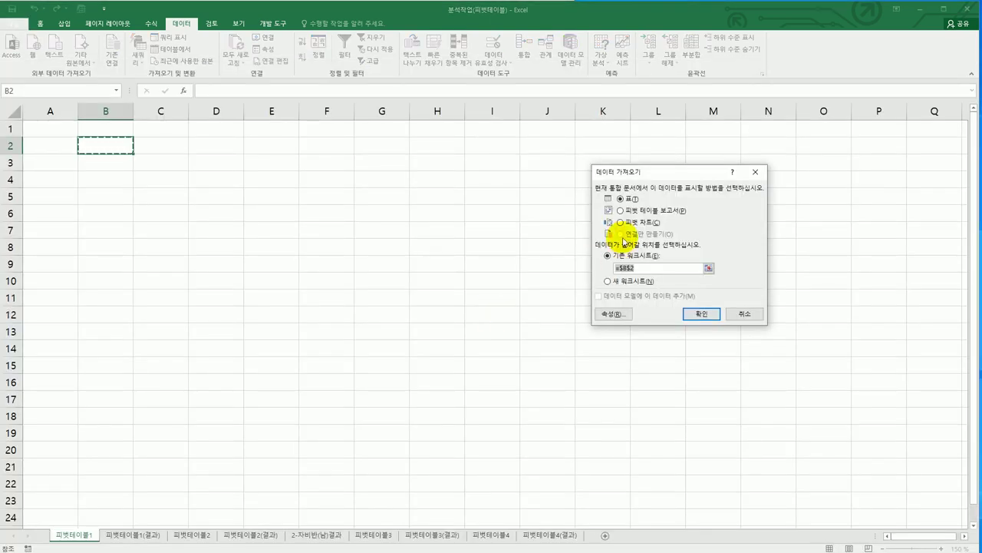
# Import the data as a PivotTable report into the existing worksheet 피벗테이블1 at cell B2
pyautogui.click(637, 213)
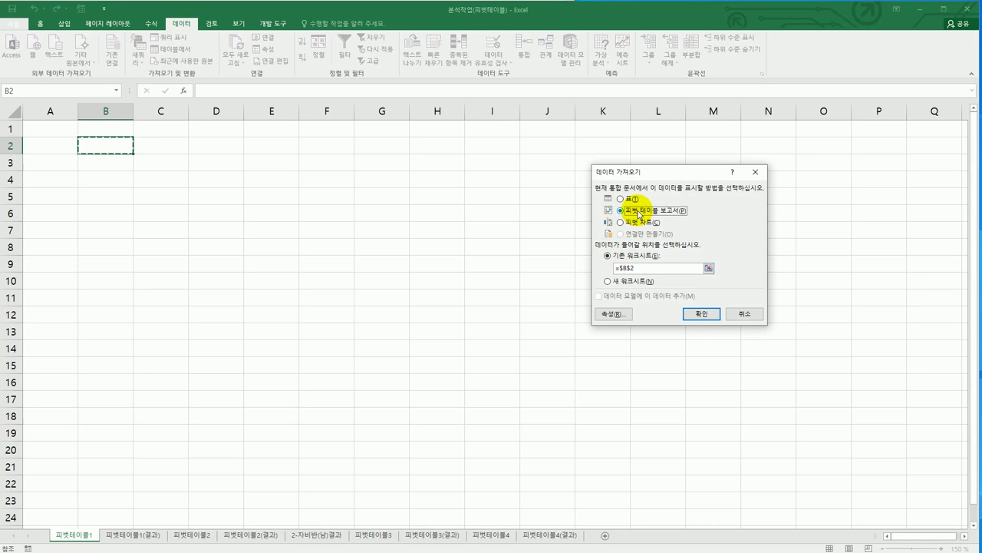
pyautogui.click(124, 148)
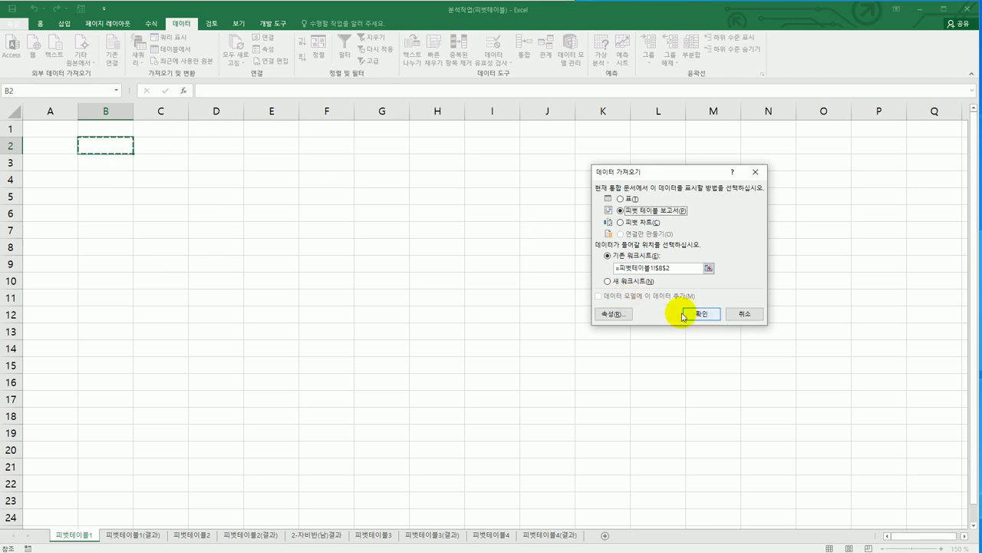
pyautogui.click(702, 313)
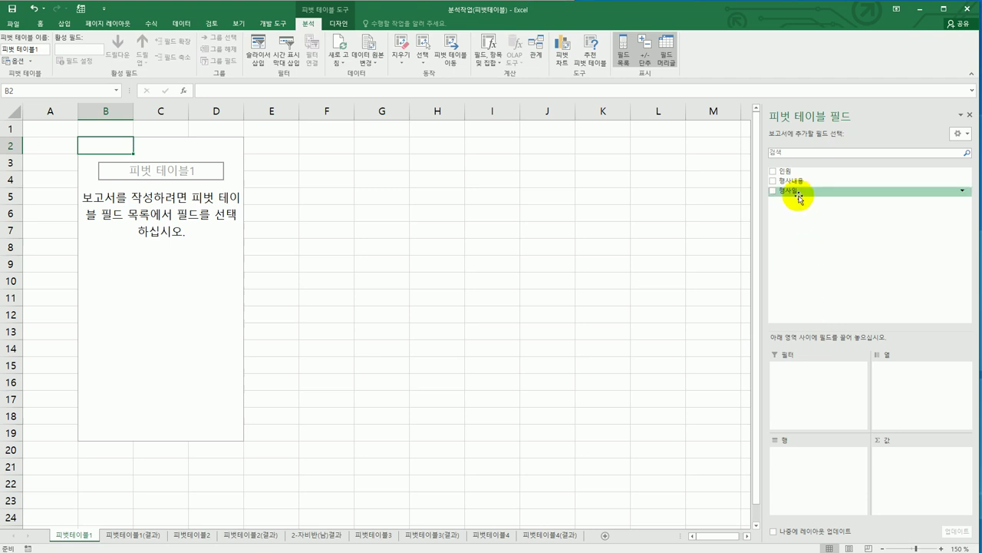
# Lay out the pivot table with 행사일 as rows, 행사내용 as columns and 인원 as values
pyautogui.moveTo(797, 197); pyautogui.dragTo(819, 475)
pyautogui.moveTo(800, 199); pyautogui.dragTo(937, 380)
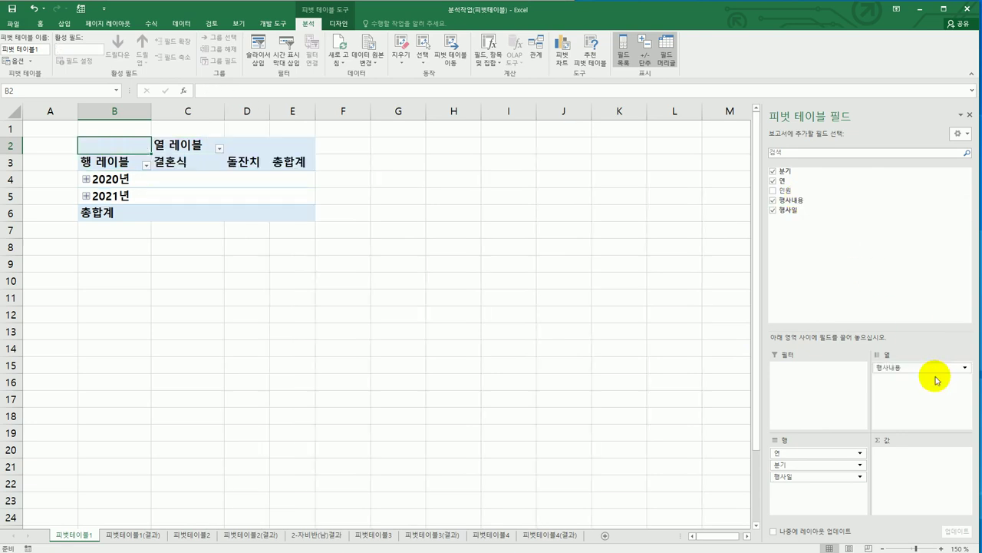
pyautogui.moveTo(801, 191); pyautogui.dragTo(913, 475)
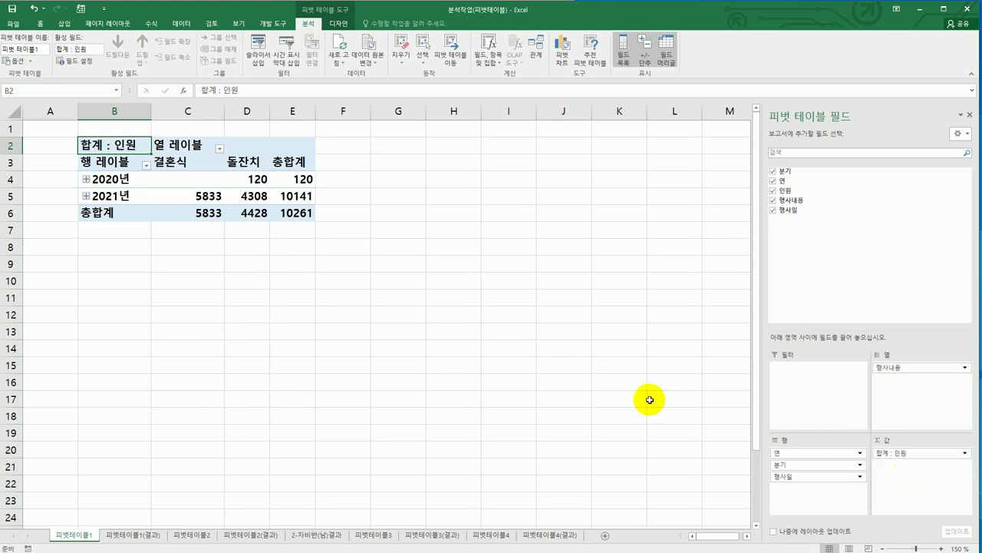
# Summarize the 인원 value field by average
pyautogui.rightClick(92, 145)
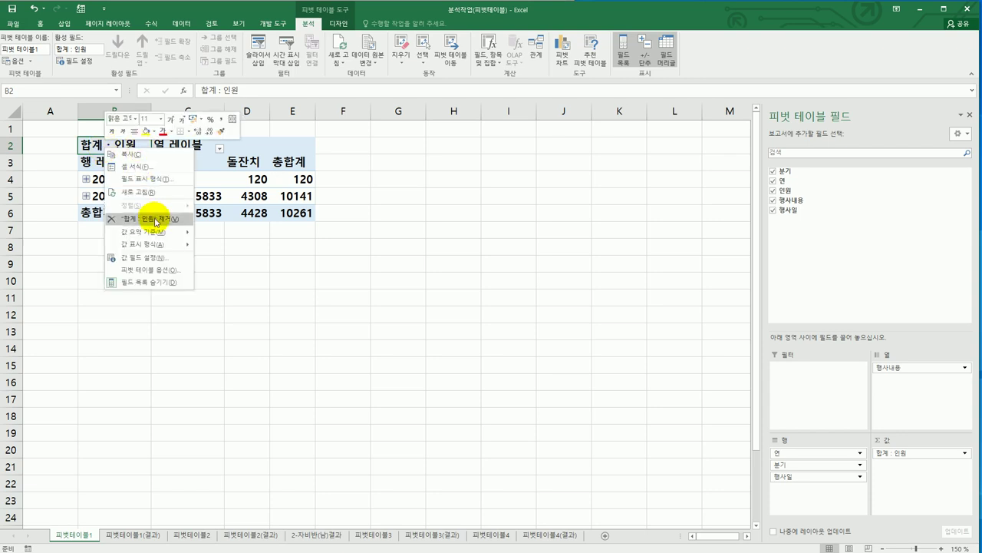
pyautogui.moveTo(161, 234)
pyautogui.click(227, 258)
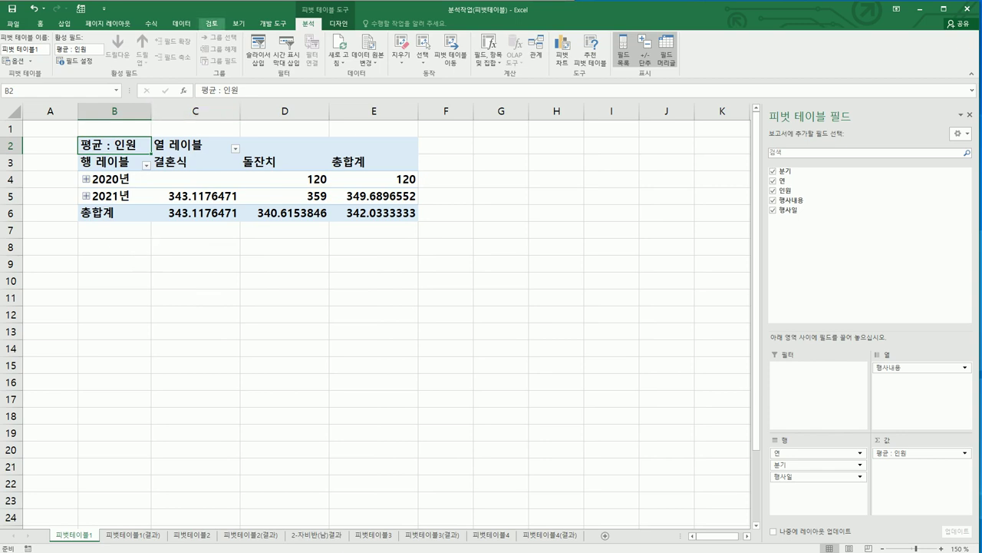
# Show the pivot table's report layout in outline form (개요 형식)
pyautogui.hotkey('alt', 'Tab')
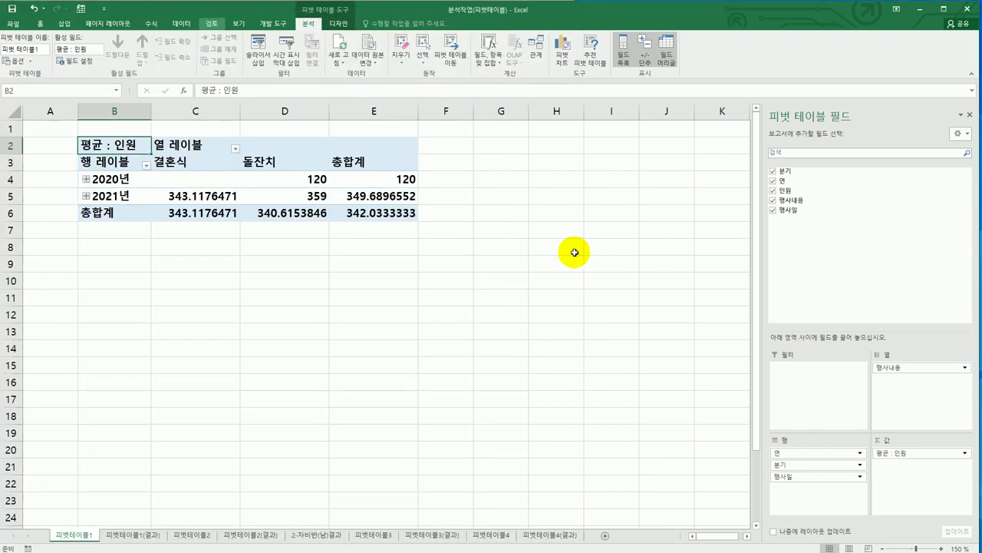
pyautogui.click(186, 141)
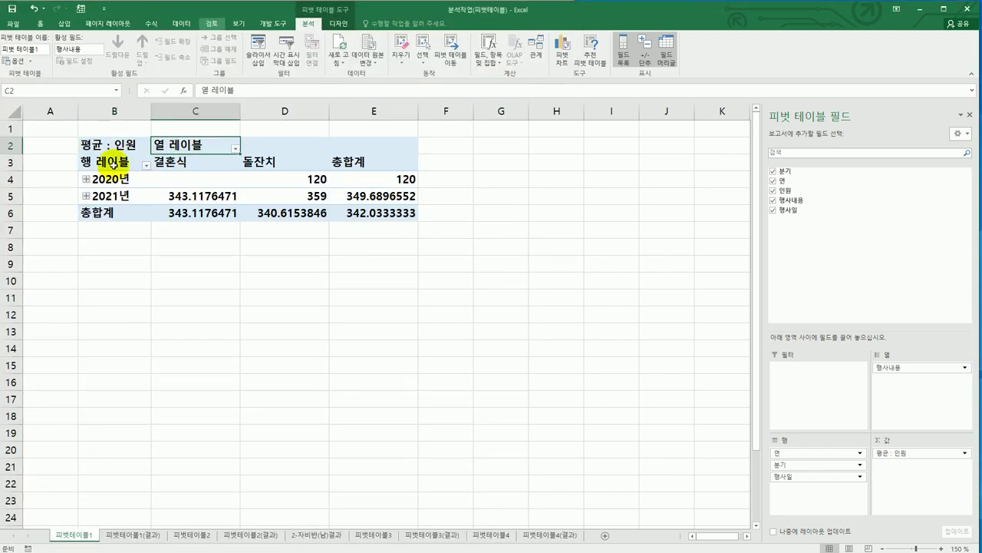
pyautogui.click(113, 164)
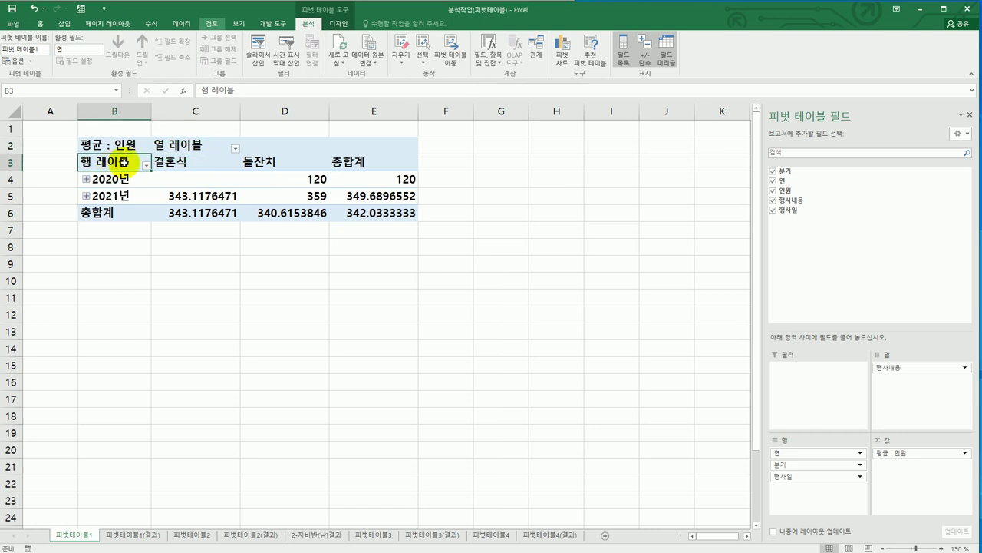
pyautogui.click(339, 23)
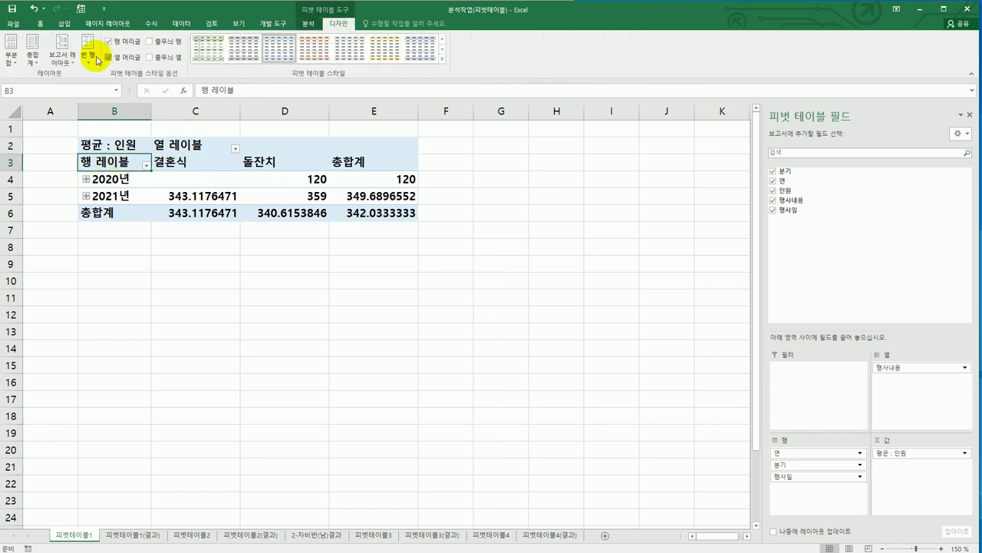
pyautogui.click(71, 65)
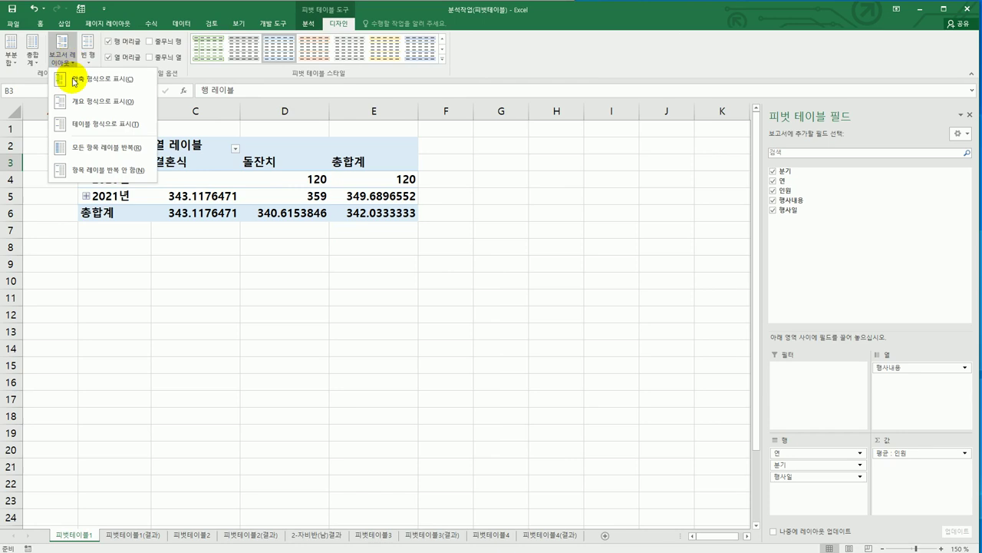
pyautogui.click(82, 108)
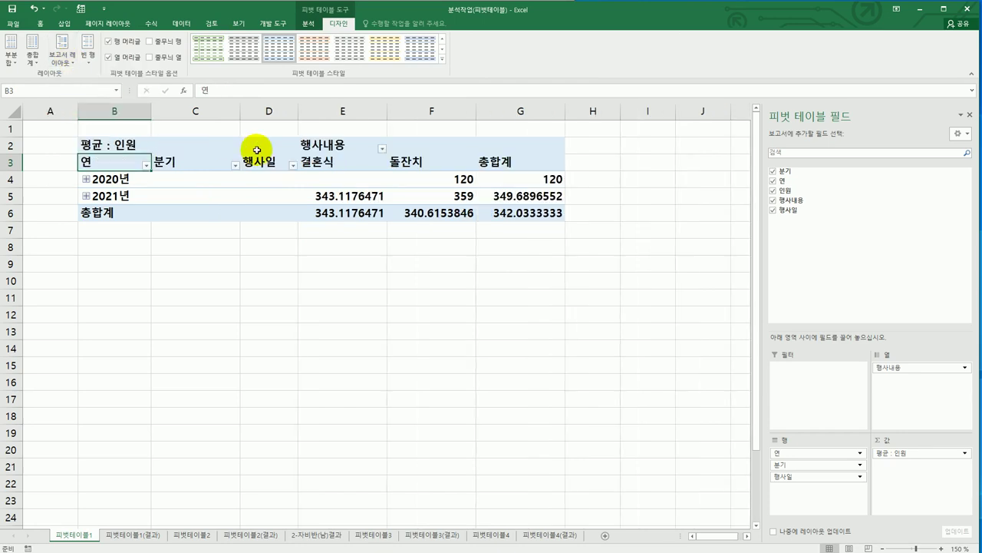
pyautogui.click(335, 148)
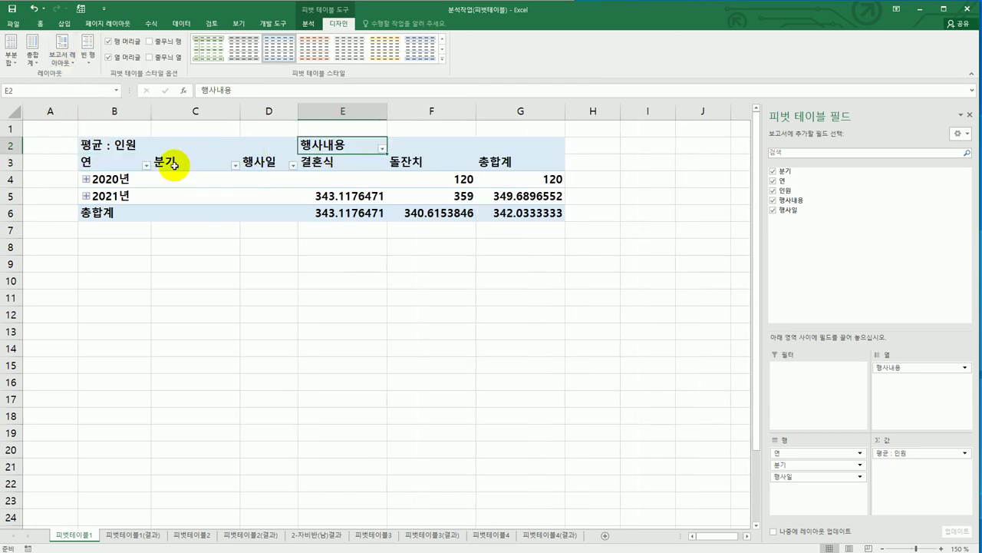
# Group the pivot table's date rows by month (월) only, clearing the 분기 and 연 units
pyautogui.click(121, 167)
pyautogui.click(187, 160)
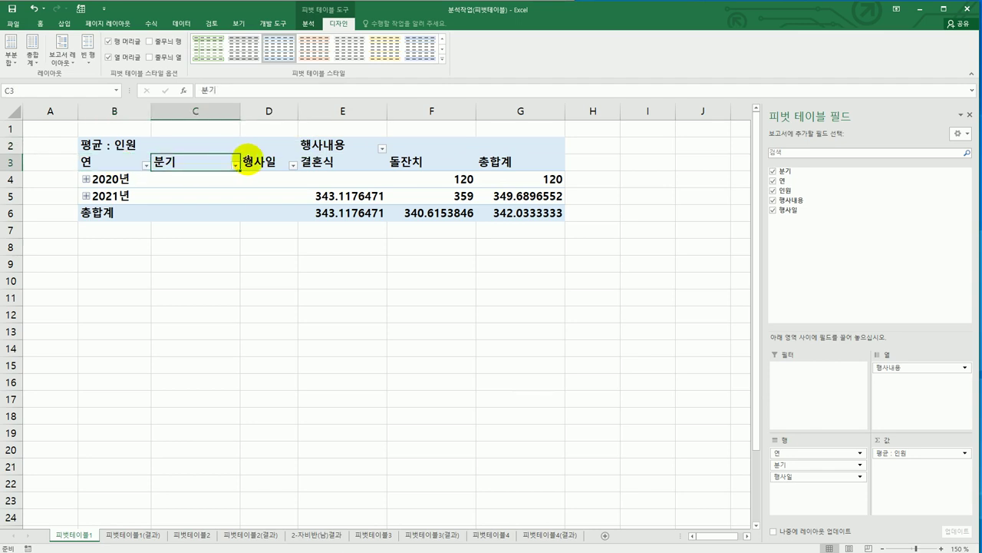
pyautogui.click(259, 163)
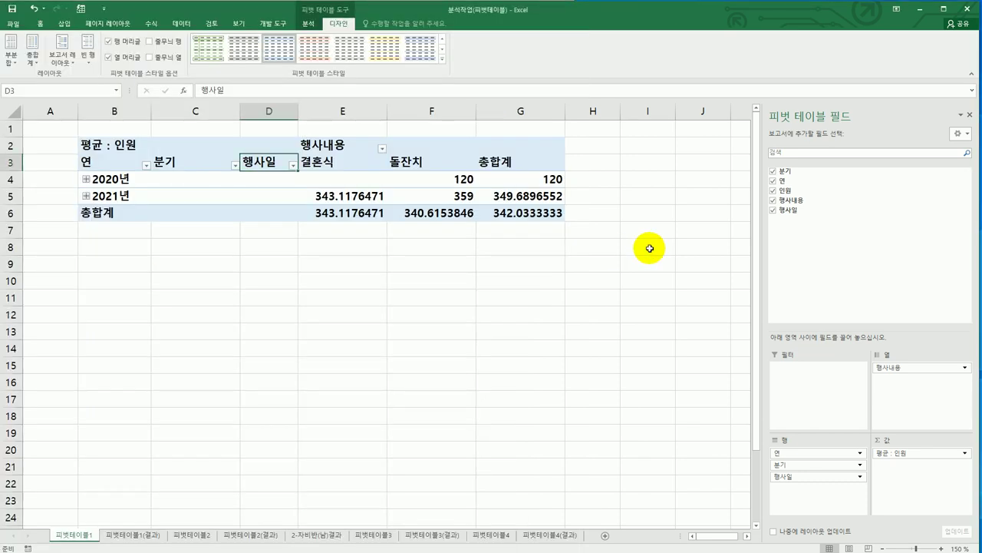
pyautogui.click(112, 181)
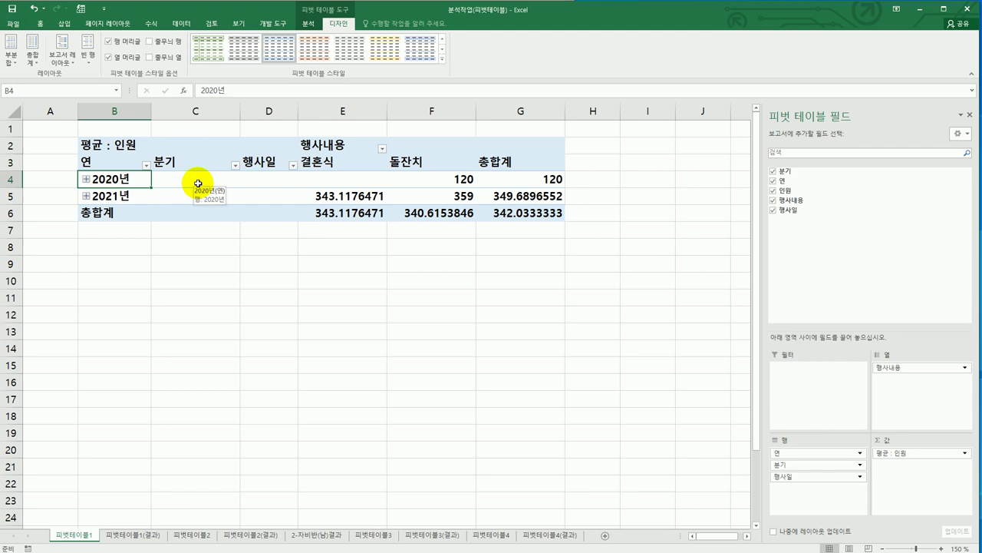
pyautogui.rightClick(115, 178)
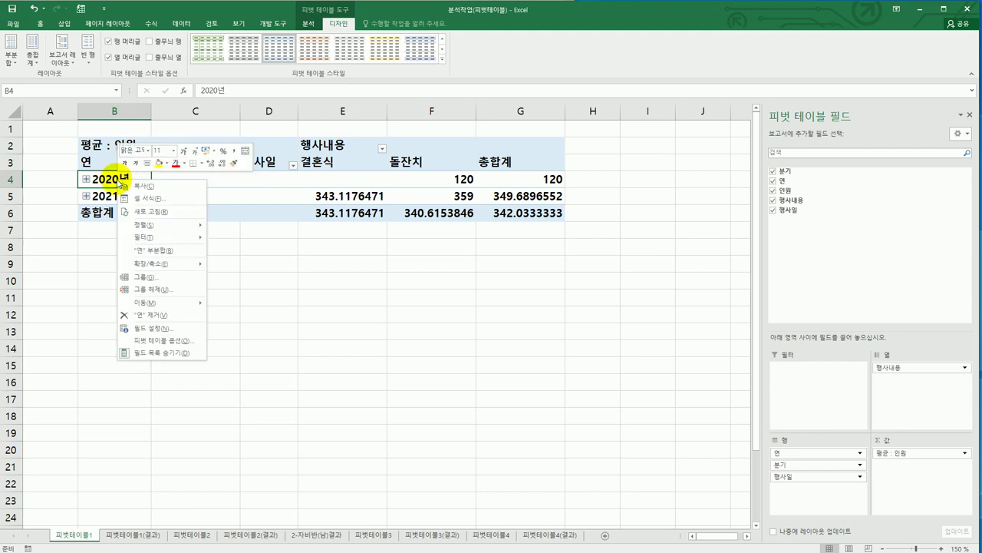
pyautogui.click(161, 278)
pyautogui.moveTo(153, 192); pyautogui.dragTo(328, 192)
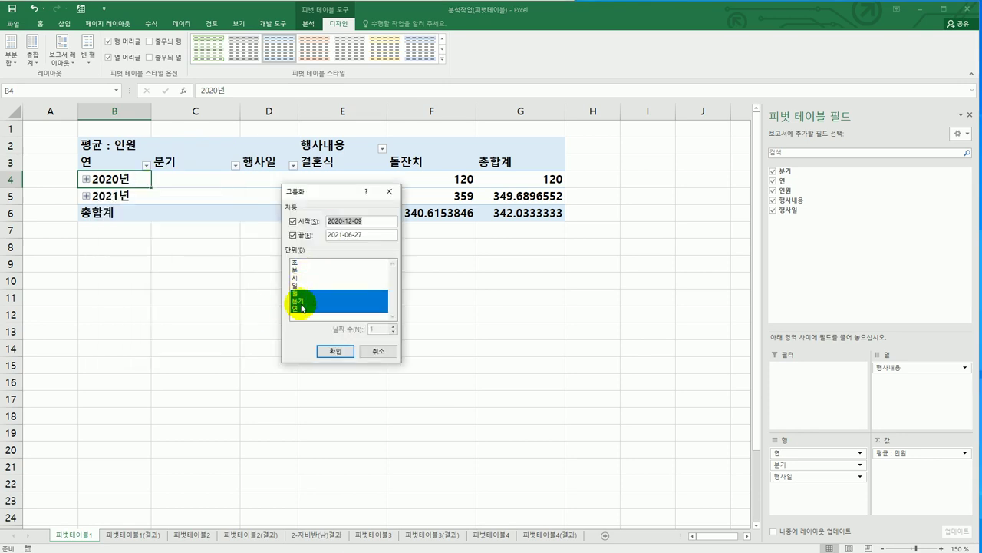
pyautogui.click(302, 300)
pyautogui.click(301, 309)
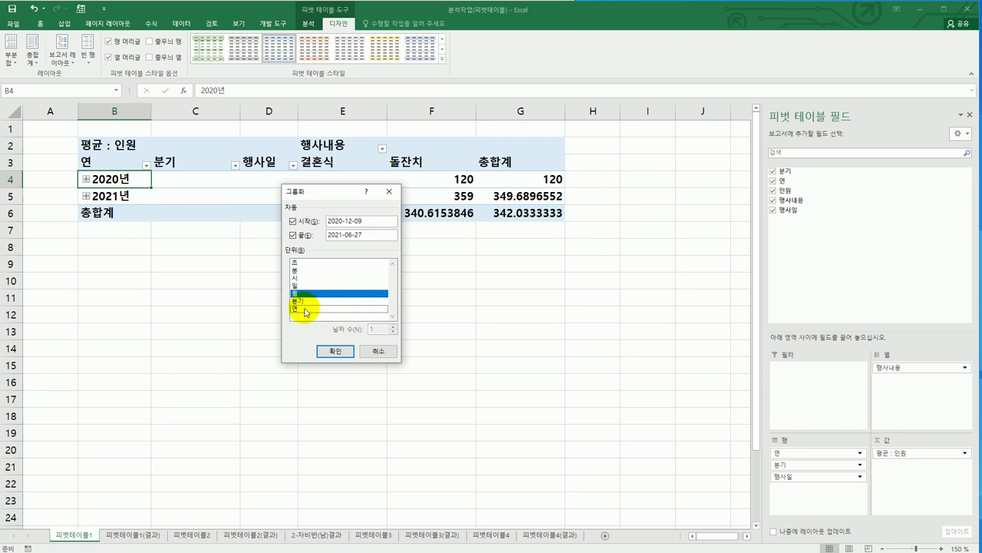
pyautogui.click(337, 352)
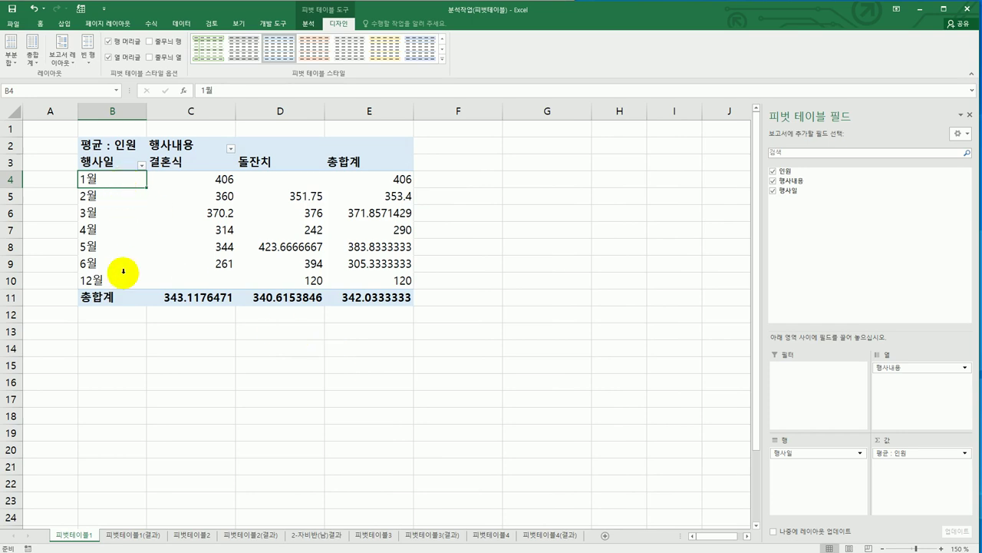
# Set the pivot table to show grand totals for rows only (행의 총합계만 설정)
pyautogui.hotkey('alt', 'Tab')
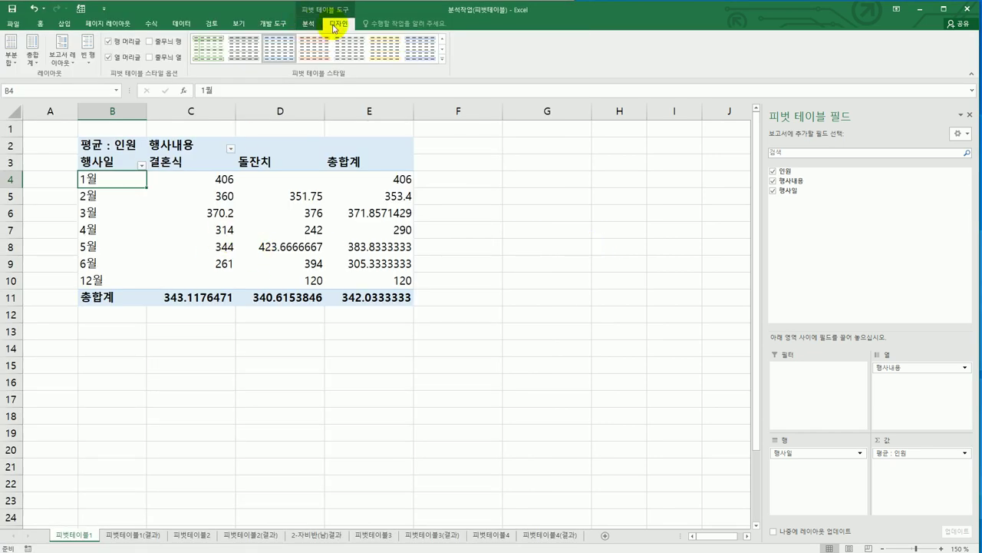
pyautogui.click(33, 61)
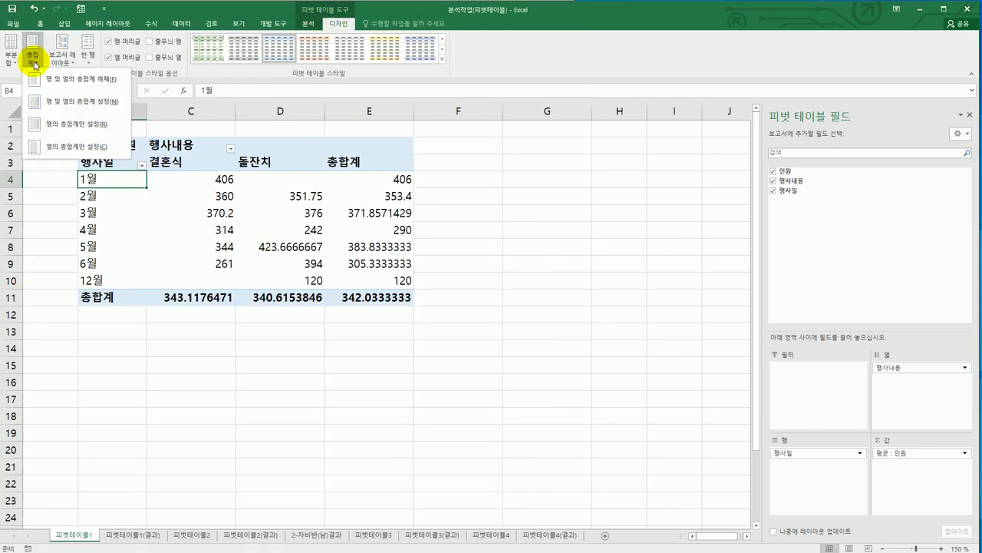
pyautogui.click(53, 131)
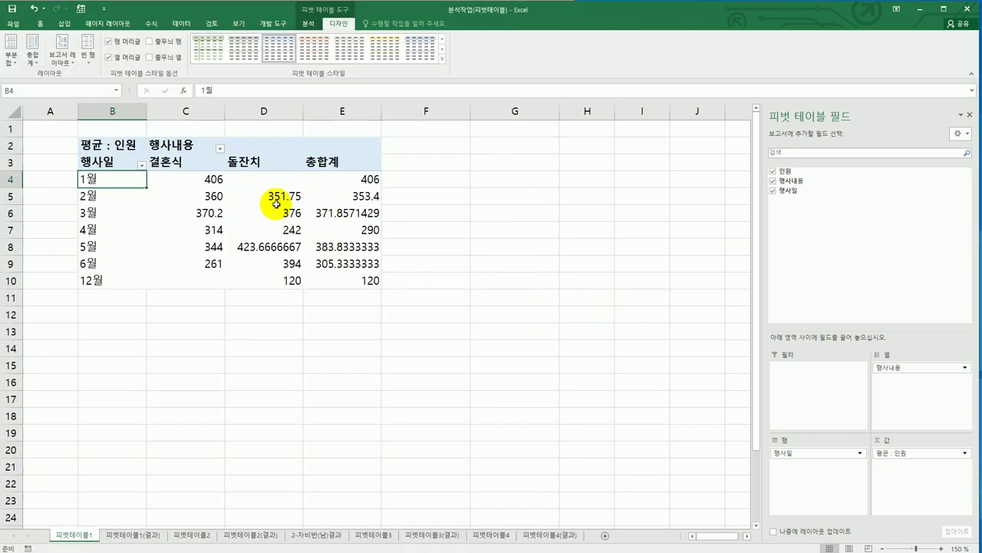
# Format the 평균 : 인원 value field with the 숫자 category and 0 decimal places
pyautogui.click(109, 147)
pyautogui.rightClick(110, 147)
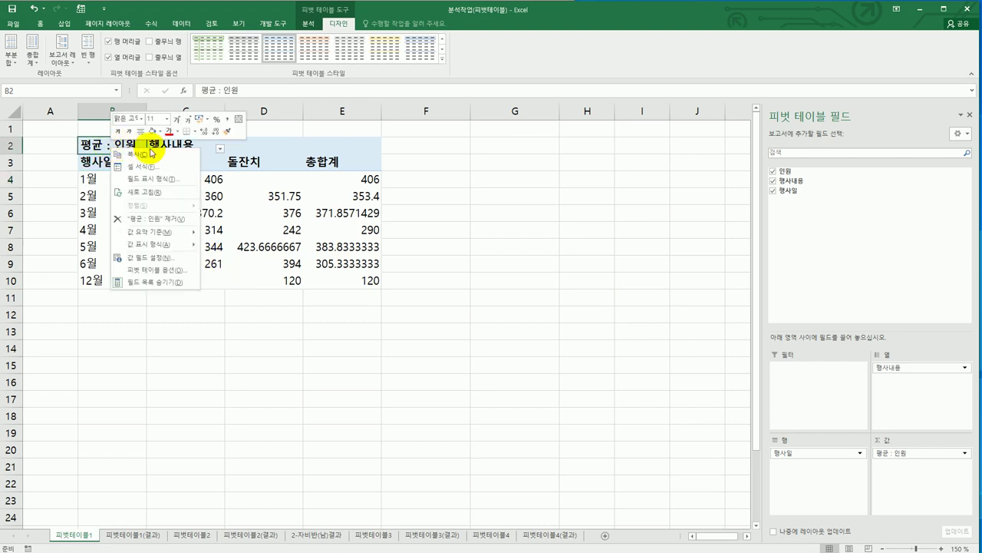
pyautogui.click(165, 256)
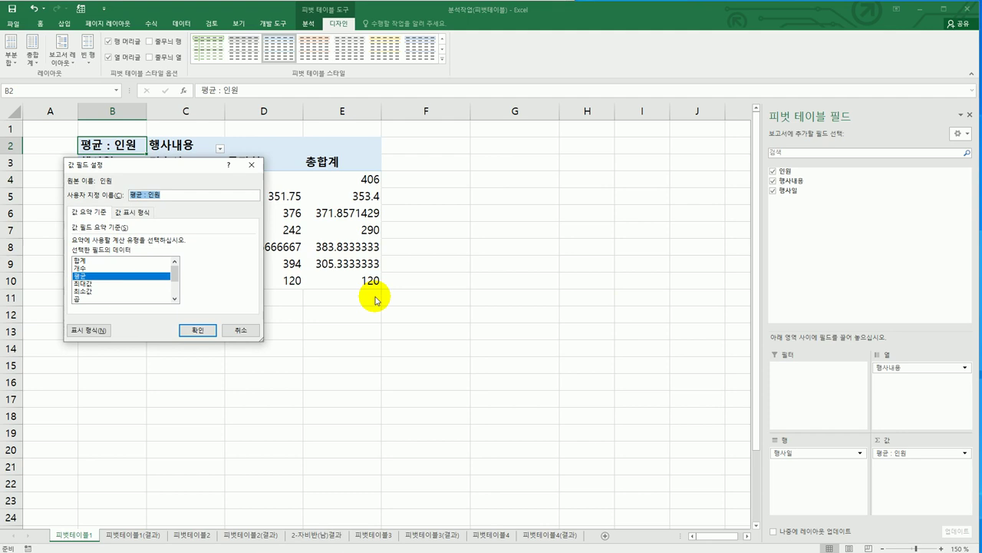
pyautogui.click(89, 330)
pyautogui.moveTo(180, 122); pyautogui.dragTo(503, 138)
pyautogui.click(371, 188)
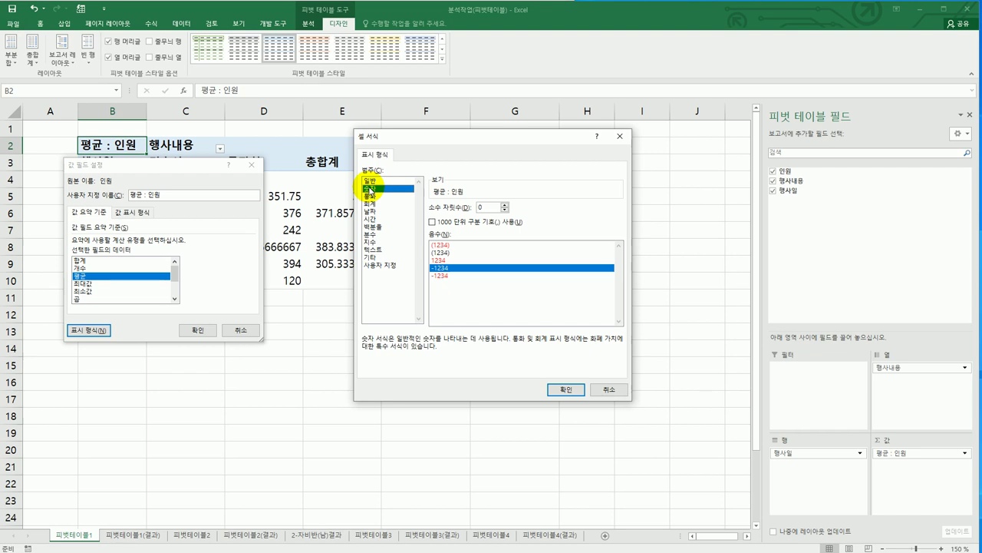
pyautogui.click(565, 389)
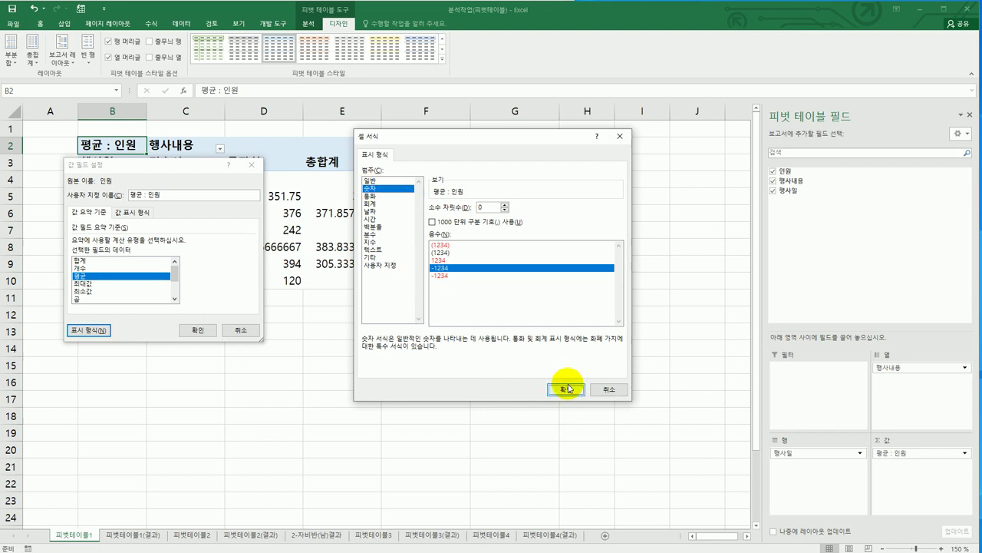
pyautogui.click(198, 330)
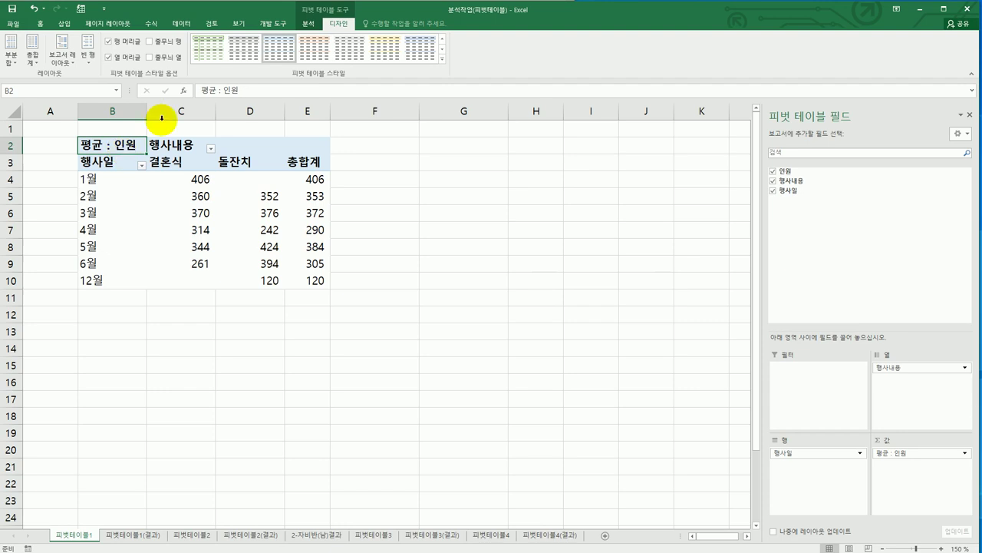
# Apply the gray shaded-header PivotTable style from the third row of the 밝게 group and turn on banded columns (줄무늬 열)
pyautogui.click(442, 58)
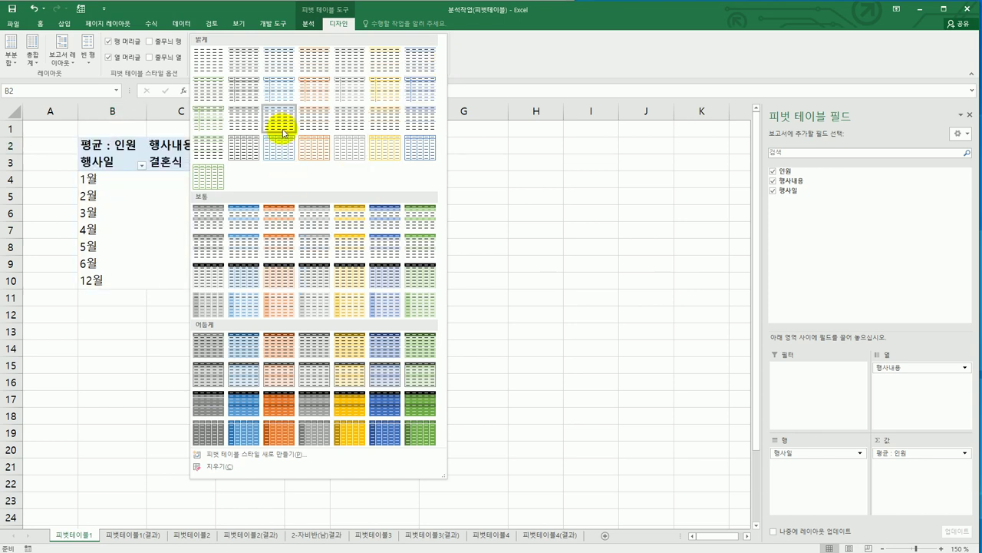
pyautogui.click(232, 127)
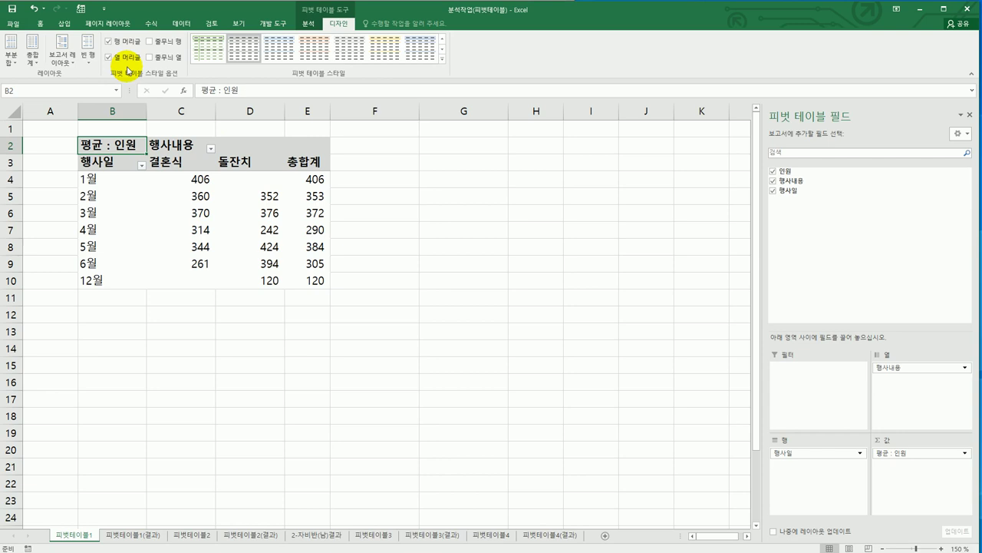
pyautogui.click(157, 59)
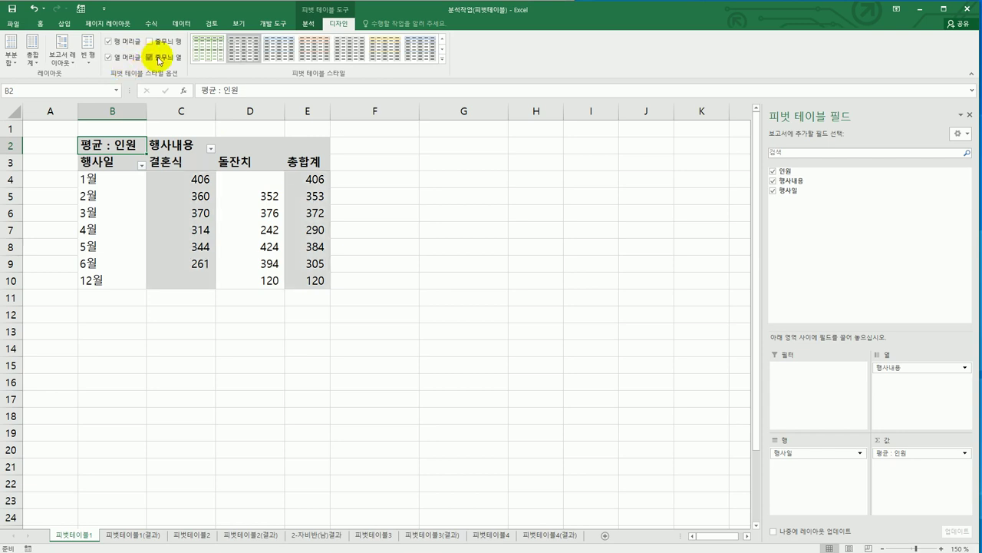
pyautogui.click(462, 310)
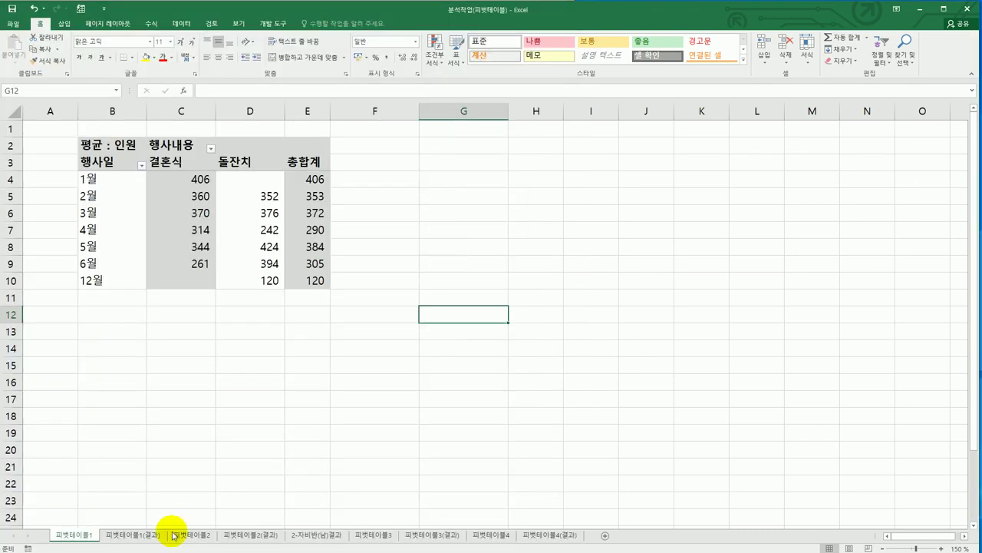
# Compare the finished pivot table on 피벗테이블1 with the answer sheet 피벗테이블1(결과)
pyautogui.click(132, 535)
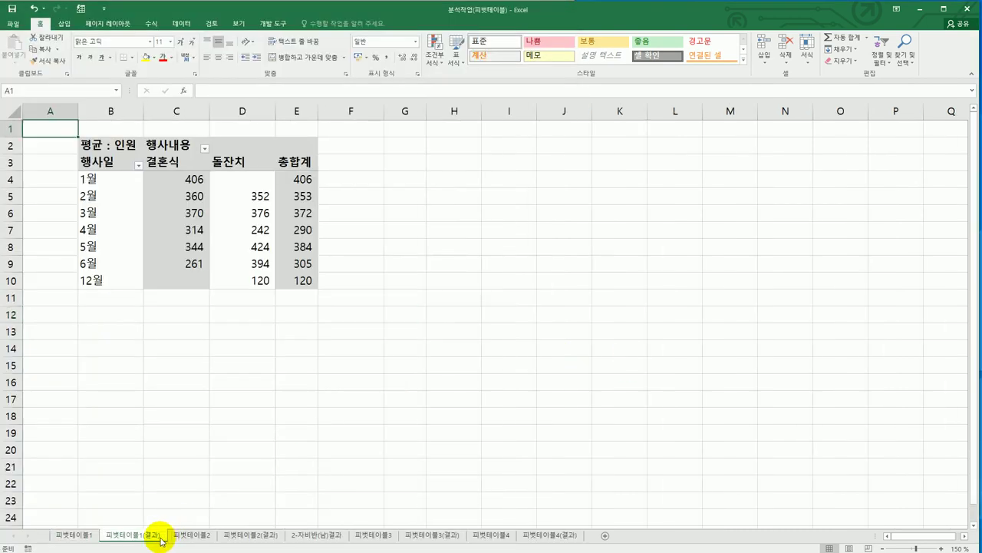
pyautogui.click(75, 535)
pyautogui.click(128, 538)
pyautogui.click(69, 535)
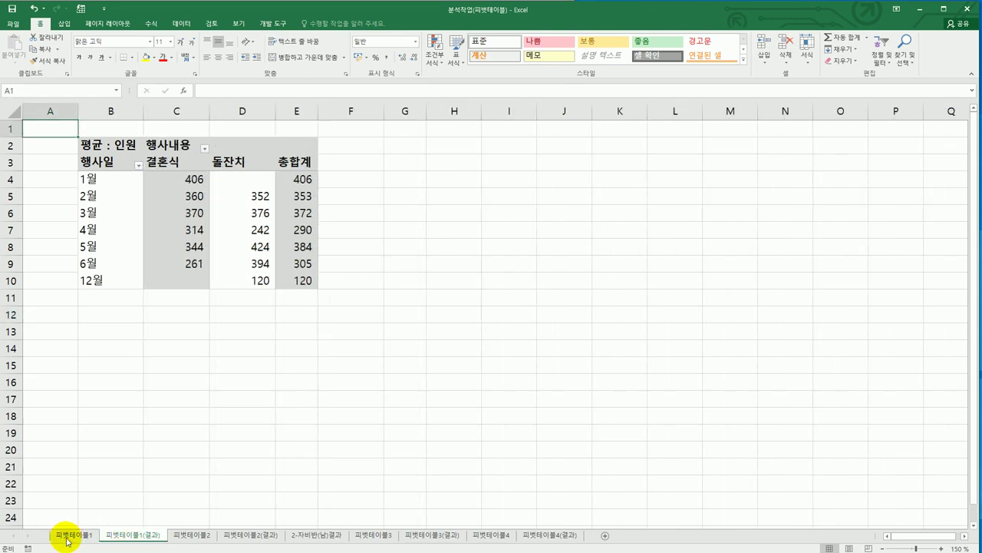
pyautogui.click(128, 537)
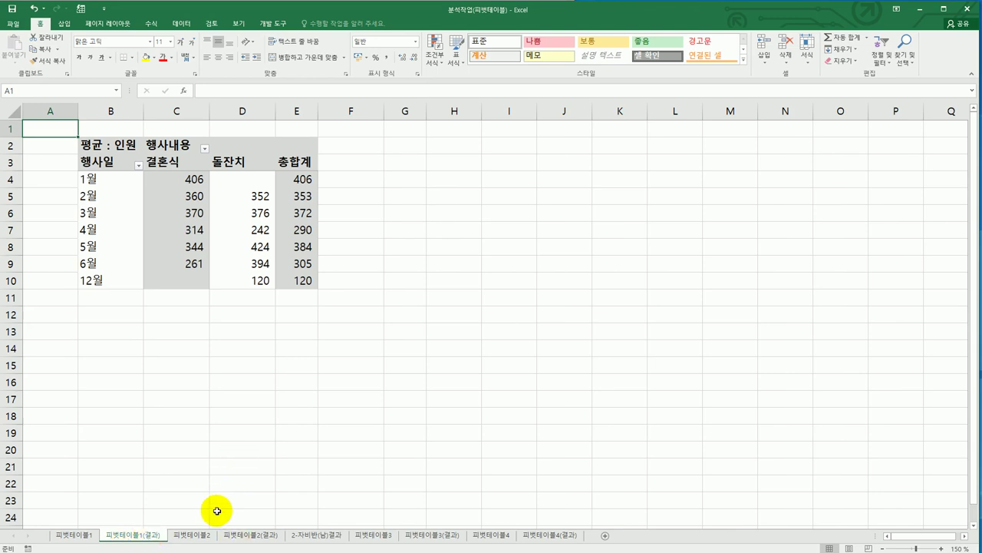
# Open sheet 피벗테이블2 and read the 출제유형 2 instructions and target layout in the exercise document
pyautogui.click(192, 535)
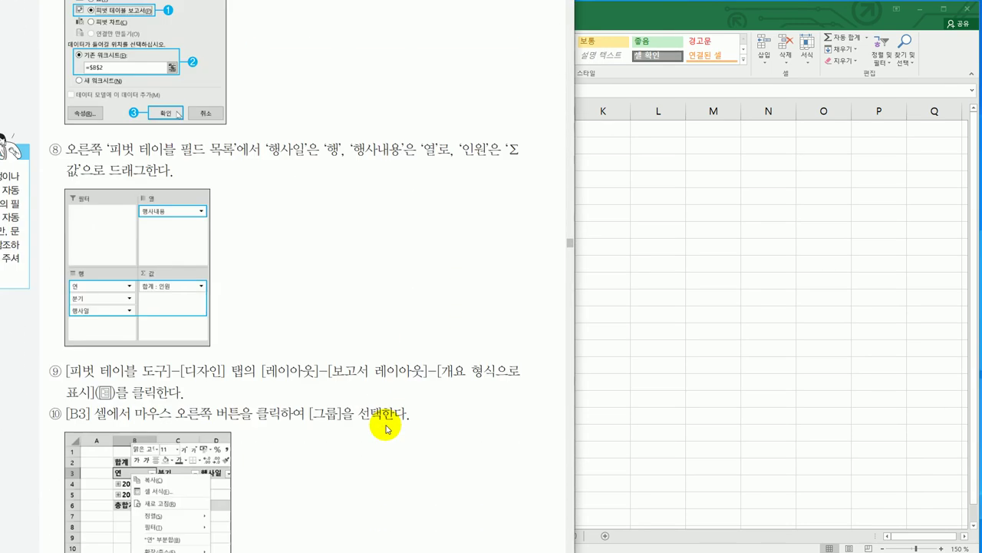
pyautogui.scroll(-10, 385, 428)
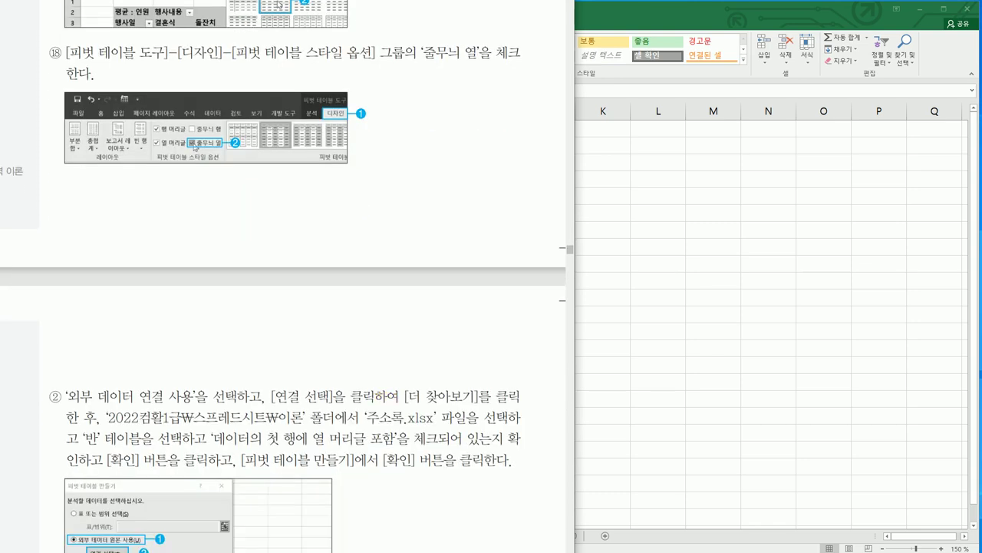
pyautogui.hscroll(10, 280, 277)
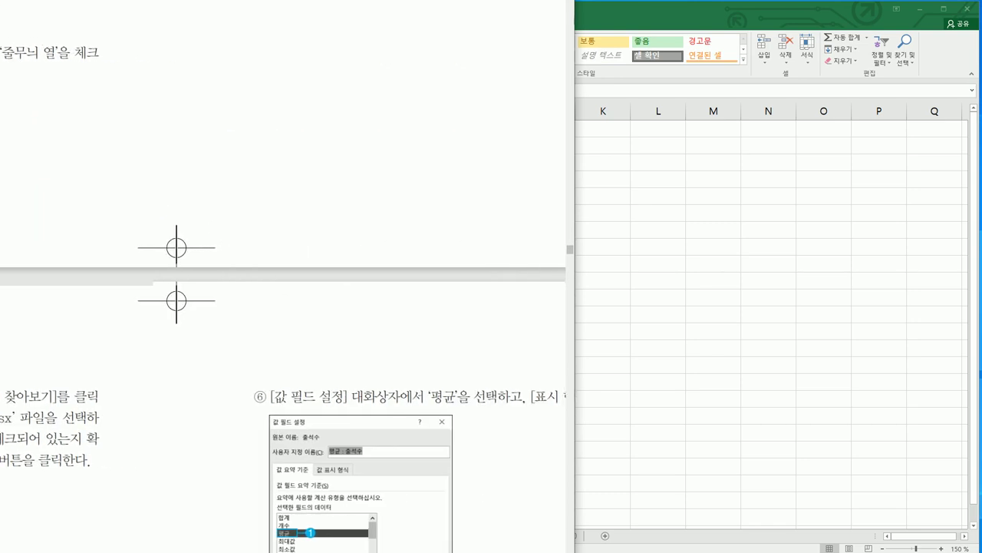
pyautogui.scroll(3, 280, 276)
pyautogui.scroll(3, 376, 276)
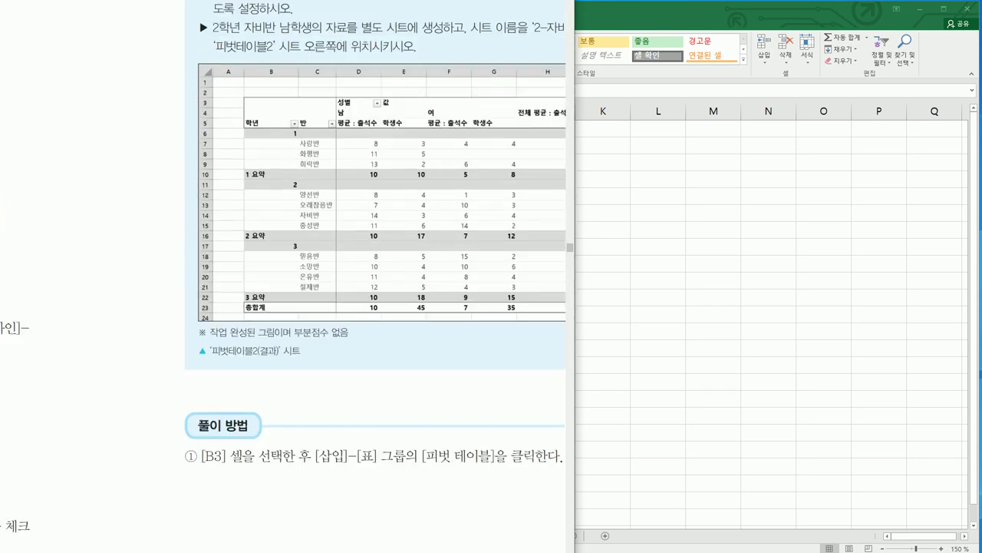
pyautogui.hscroll(5, 322, 525)
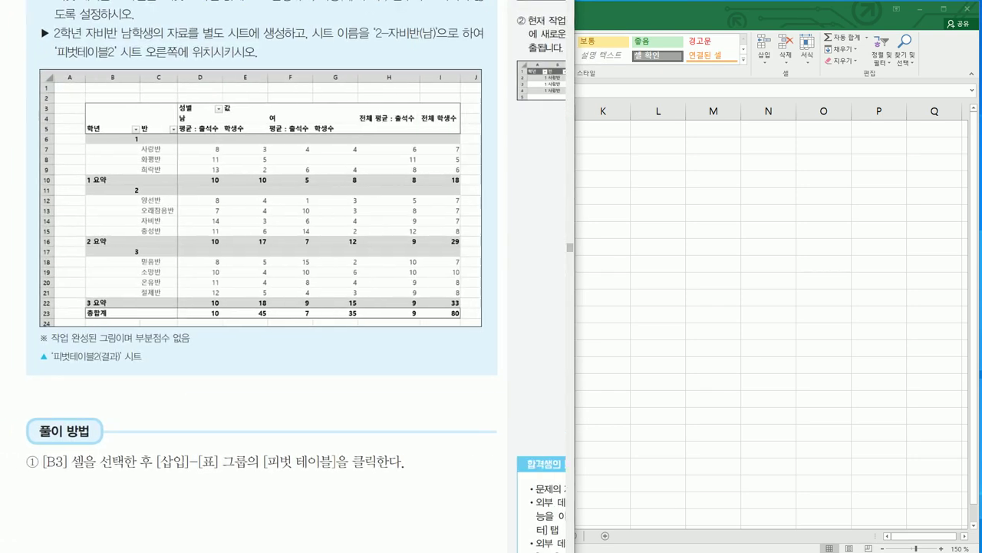
pyautogui.scroll(2, 322, 524)
pyautogui.scroll(2, 323, 524)
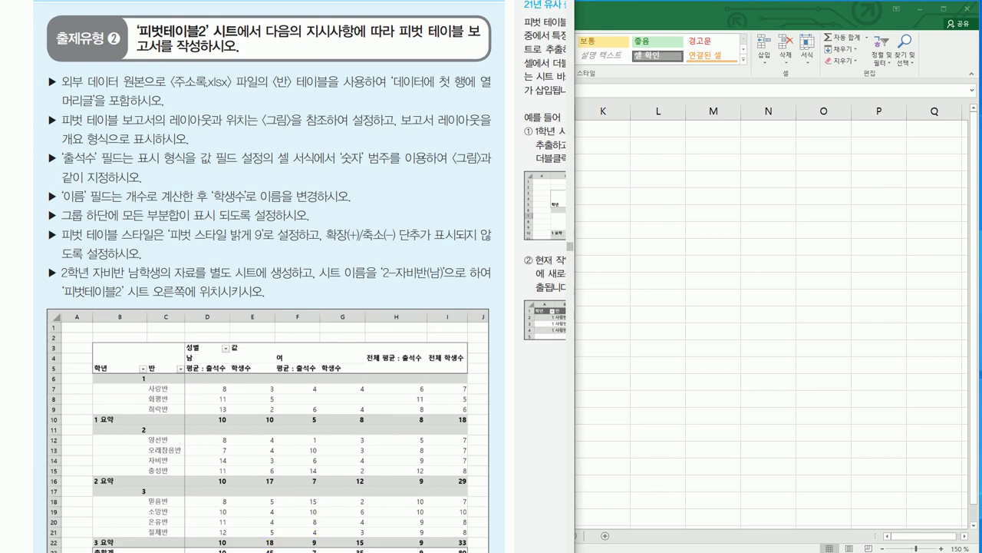
pyautogui.hscroll(-1, 299, 276)
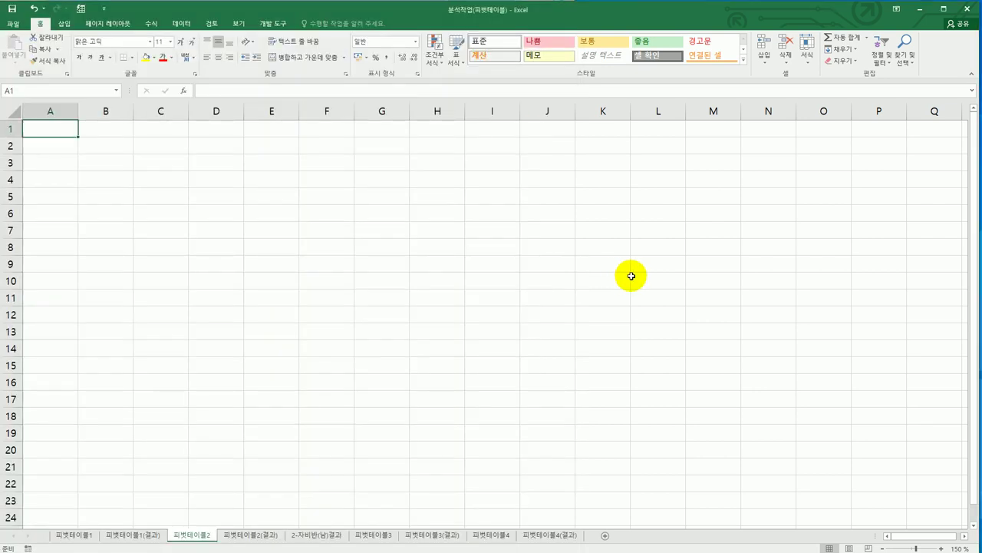
# Start a PivotTable at cell B3 of 피벗테이블2 with an external data source and browse for further connection files
pyautogui.click(114, 162)
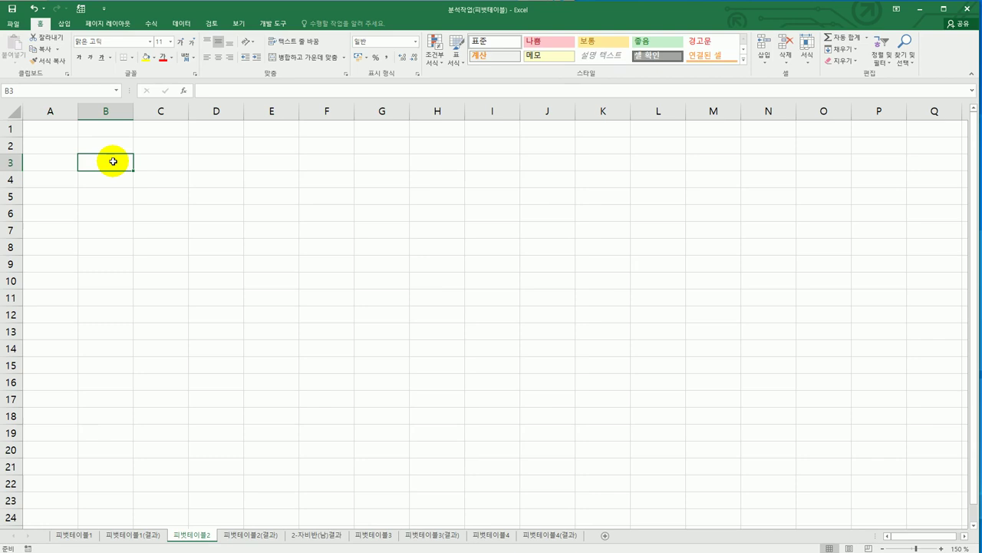
pyautogui.click(65, 25)
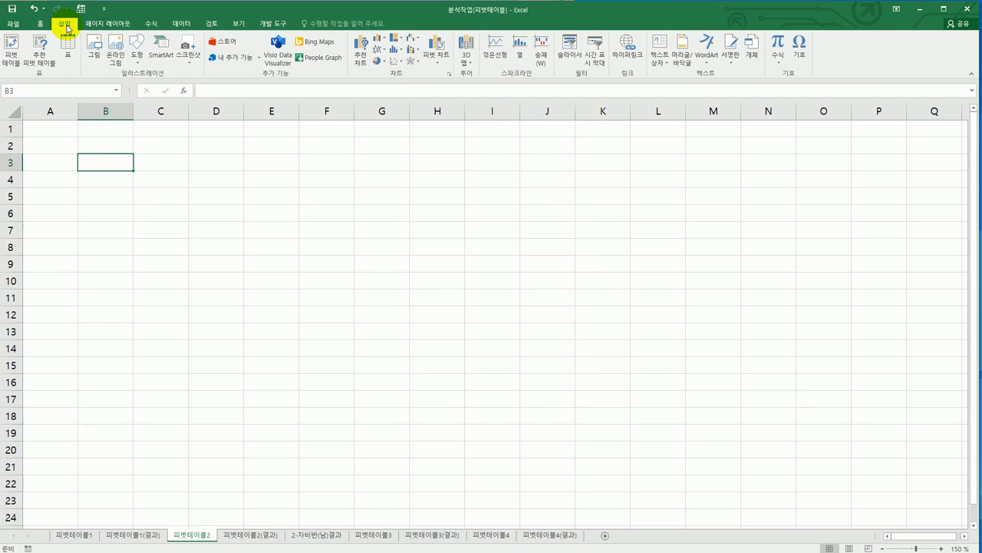
pyautogui.click(6, 47)
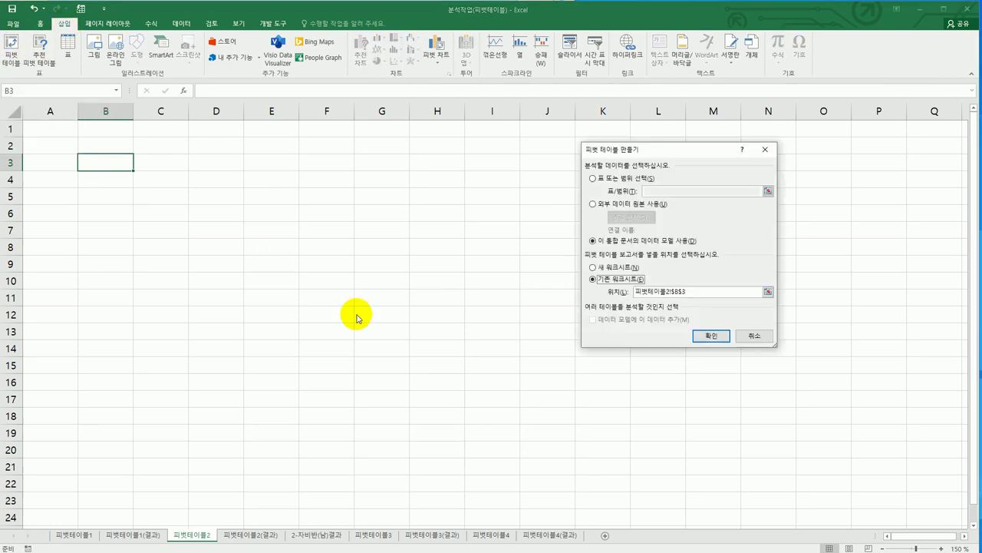
pyautogui.click(593, 204)
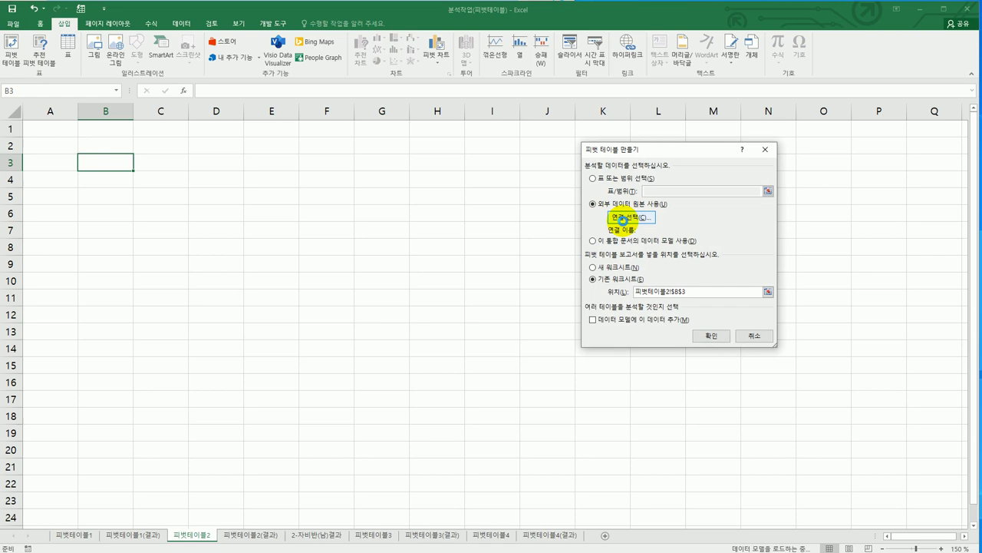
pyautogui.click(621, 218)
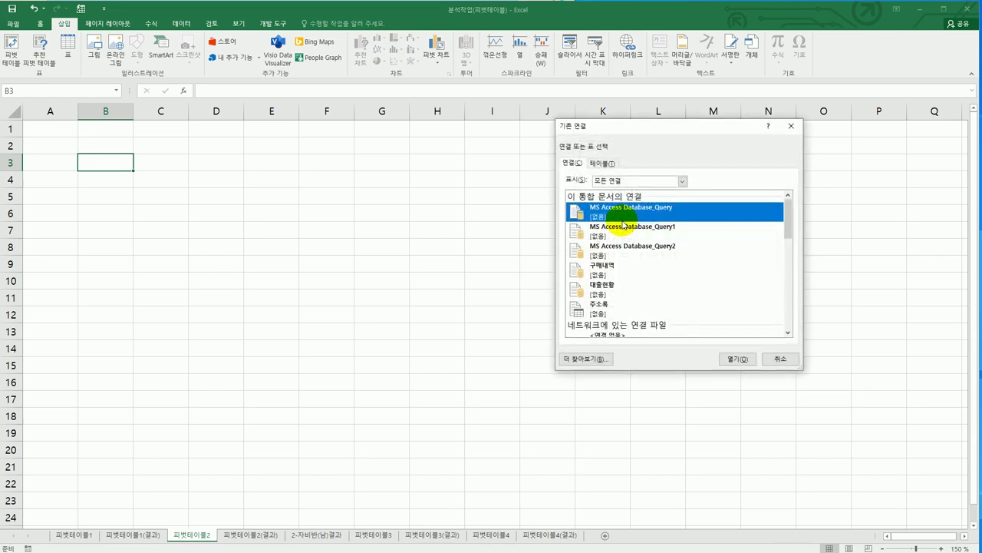
pyautogui.click(589, 359)
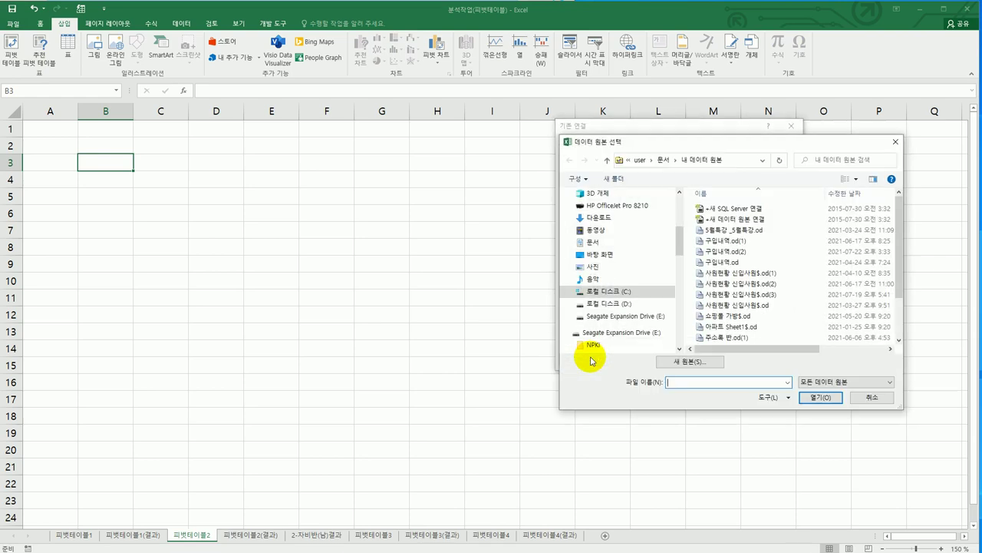
# Open the 주소록 workbook from the 컴활1급 > 스프레드시트 > 이론 folder on drive C: as the data source
pyautogui.click(625, 292)
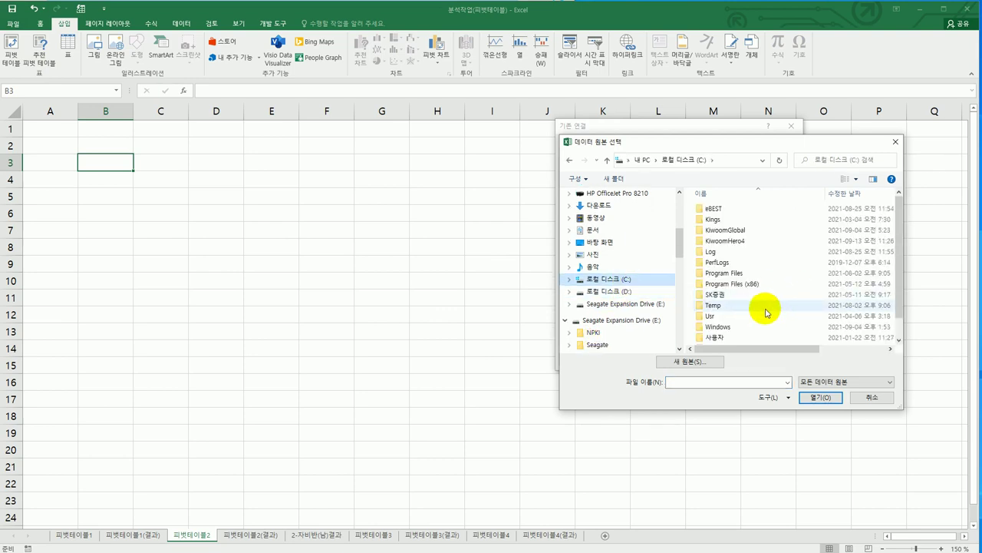
pyautogui.moveTo(899, 230); pyautogui.dragTo(899, 300)
pyautogui.doubleClick(725, 327)
pyautogui.doubleClick(733, 222)
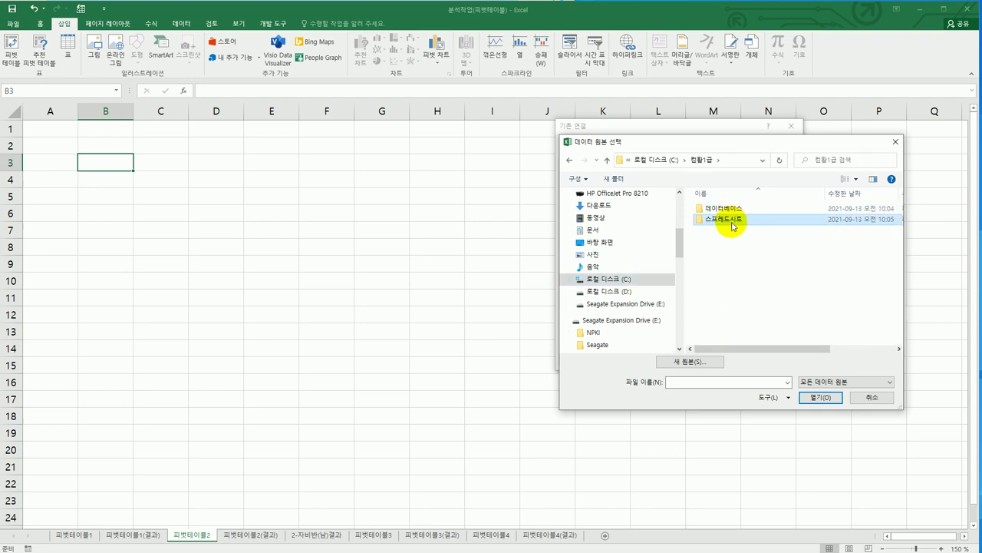
pyautogui.doubleClick(712, 251)
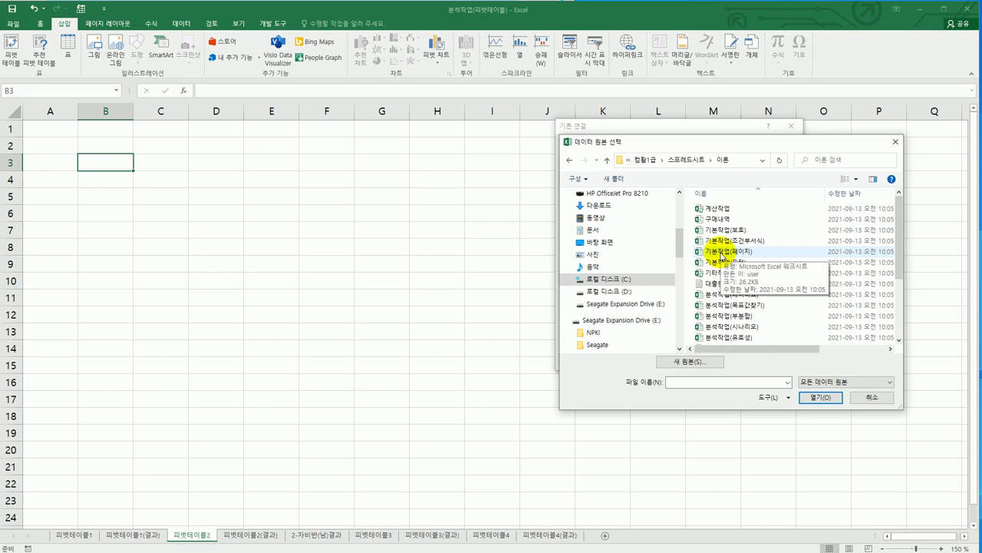
pyautogui.scroll(-2, 741, 280)
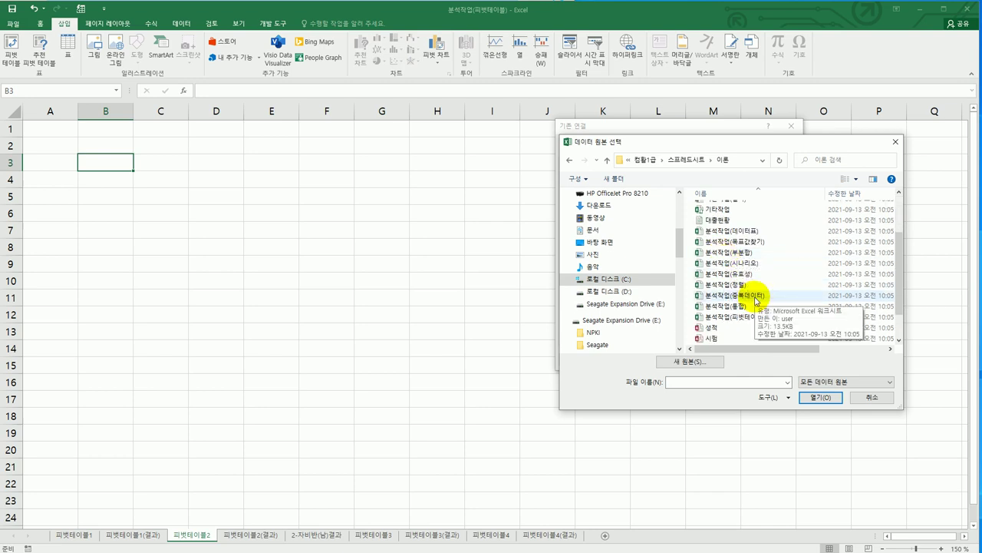
pyautogui.scroll(2, 756, 300)
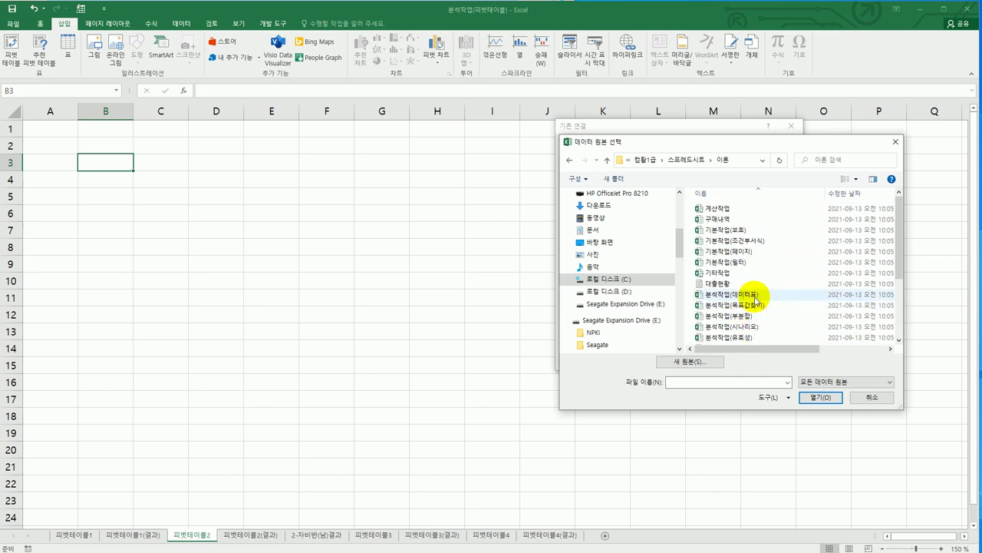
pyautogui.scroll(-3, 756, 301)
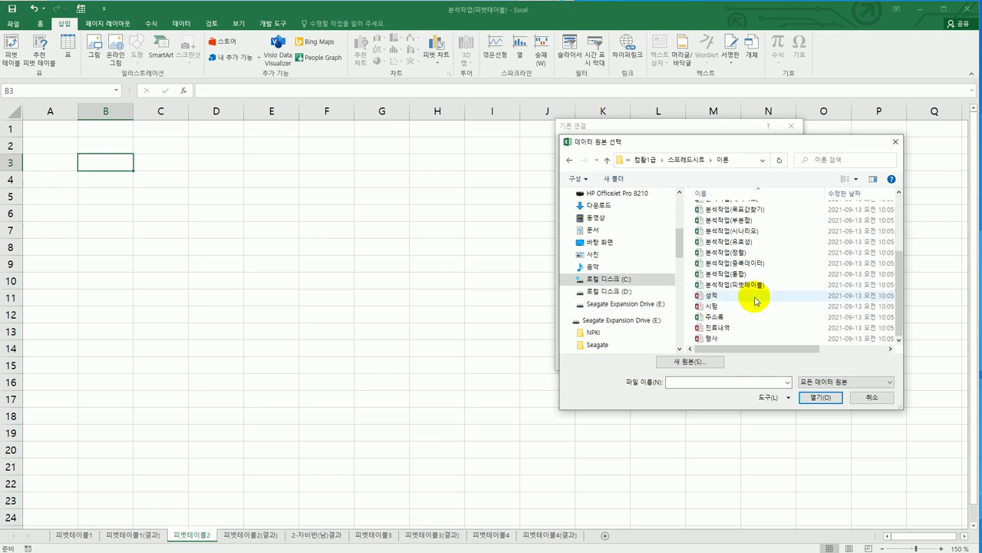
pyautogui.click(741, 317)
pyautogui.click(818, 397)
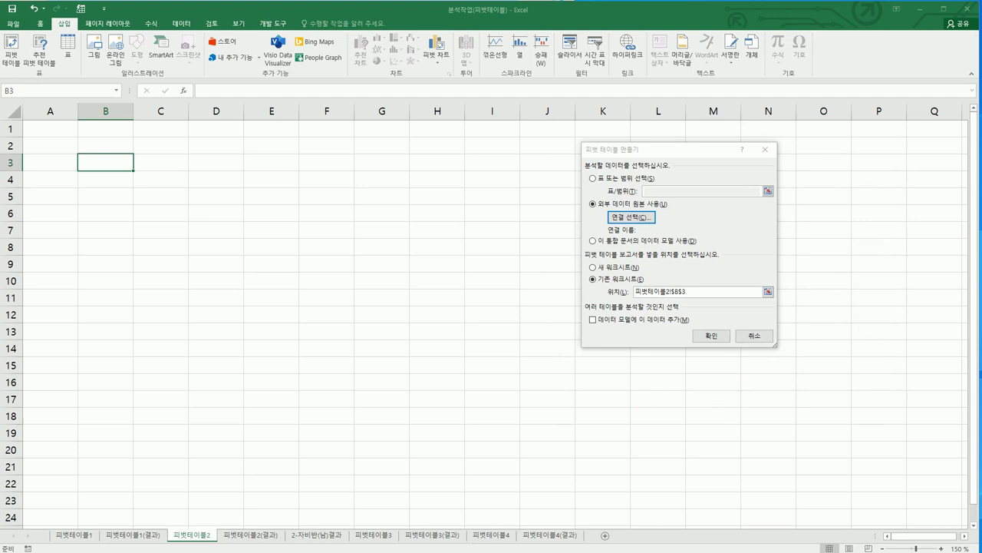
# Choose the 반 table with its first row as column headers and create the PivotTable at B3 of 피벗테이블2
pyautogui.moveTo(904, 305); pyautogui.dragTo(405, 261)
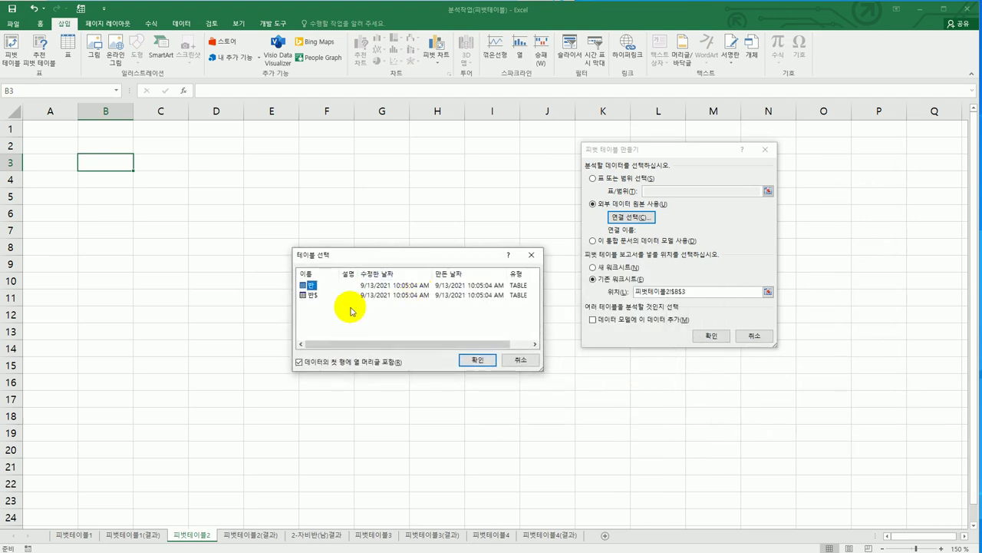
pyautogui.click(472, 361)
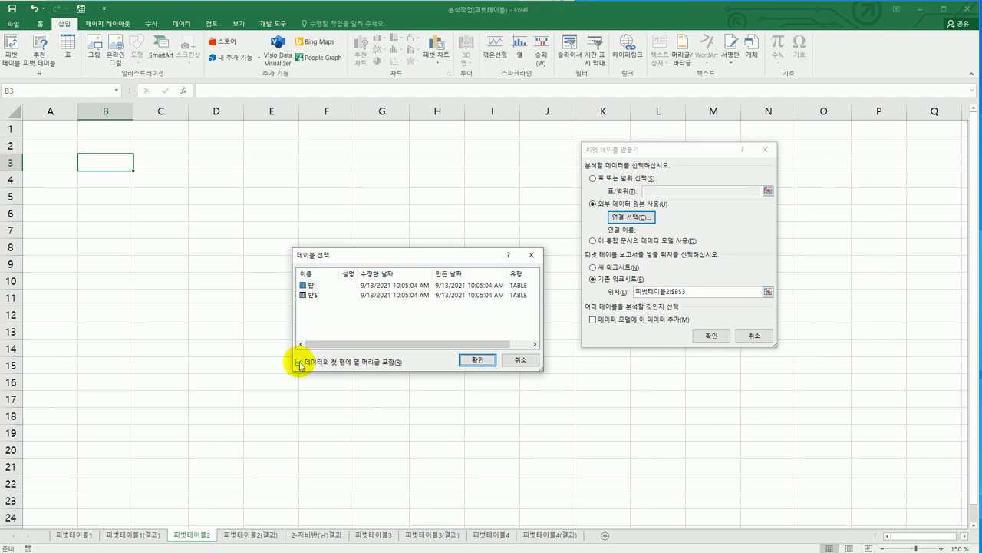
pyautogui.click(478, 361)
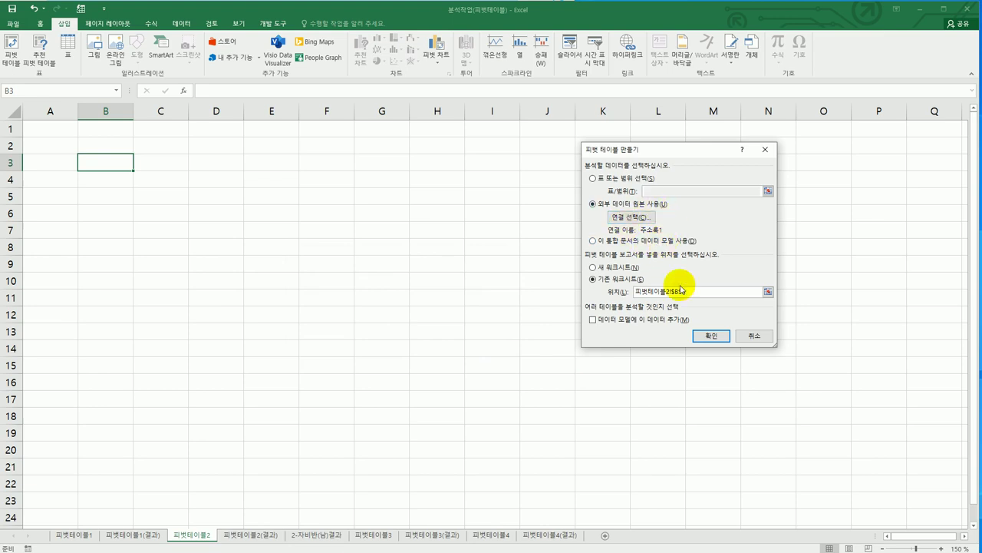
pyautogui.click(704, 338)
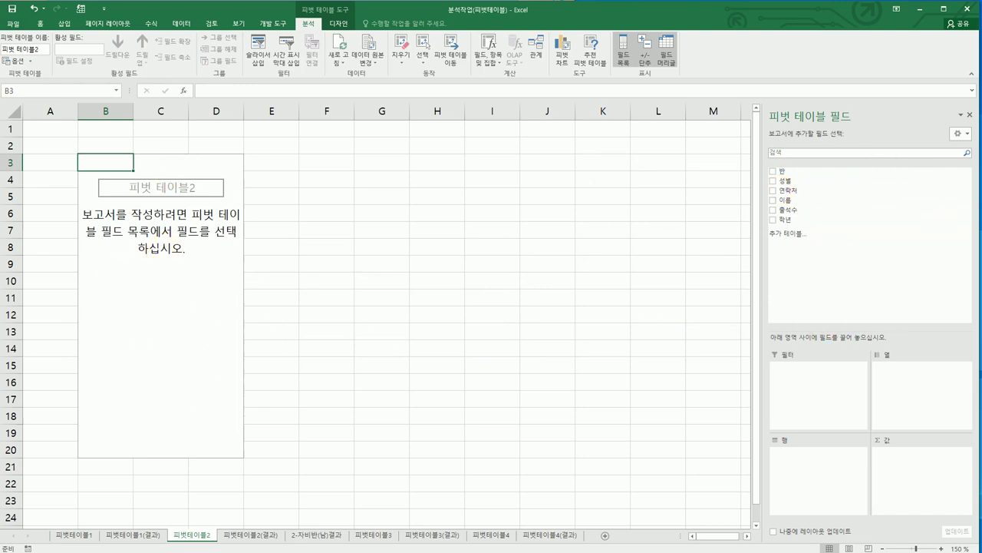
# Lay out the PivotTable with 학년 and 반 as rows, 성별 as columns, and 출석수 and 이름 as values
pyautogui.hotkey('alt', 'Tab')
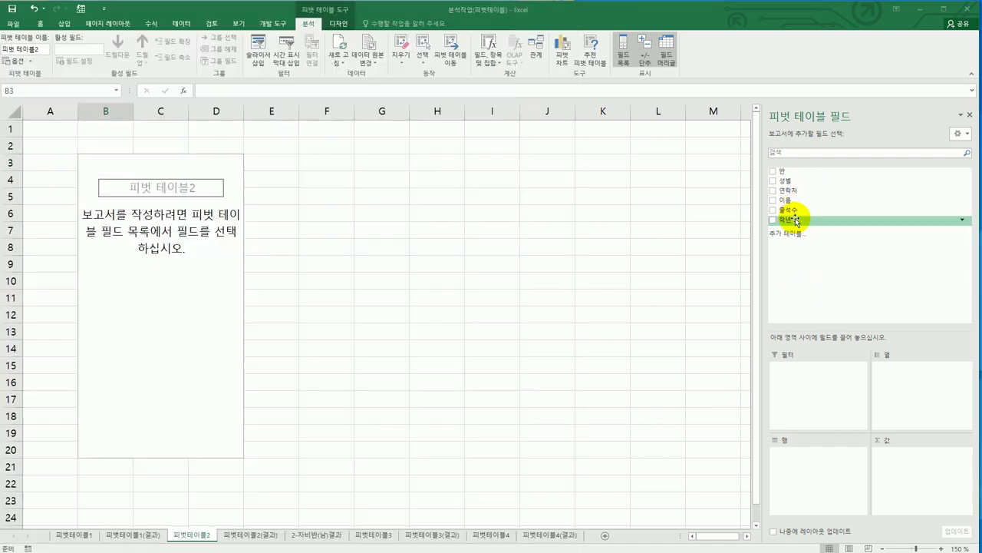
pyautogui.moveTo(786, 219); pyautogui.dragTo(813, 463)
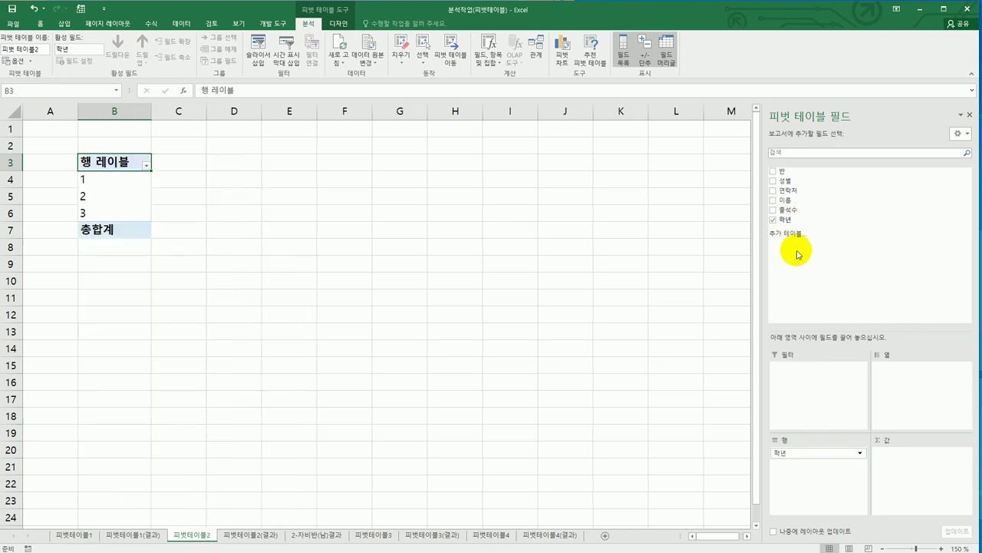
pyautogui.moveTo(779, 174); pyautogui.dragTo(812, 487)
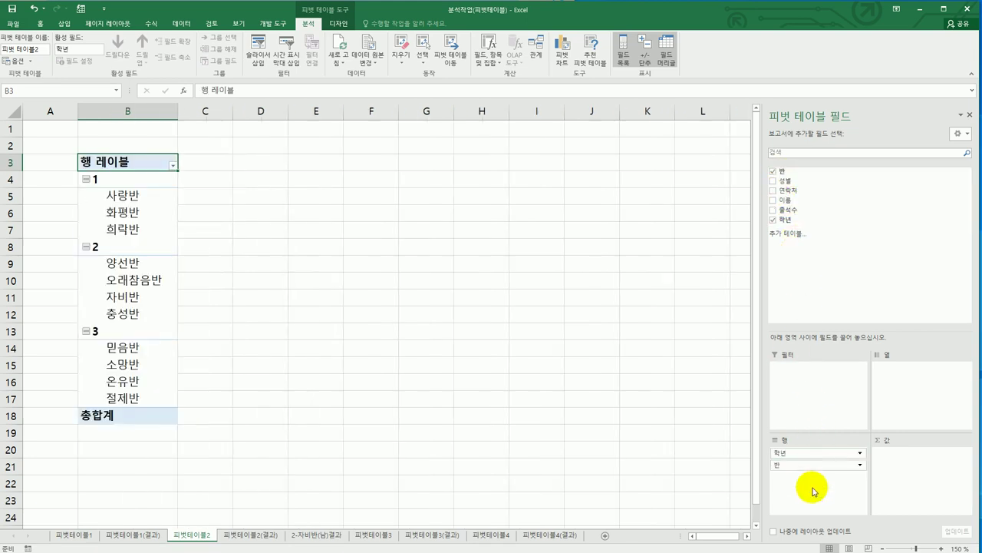
pyautogui.moveTo(791, 181); pyautogui.dragTo(916, 427)
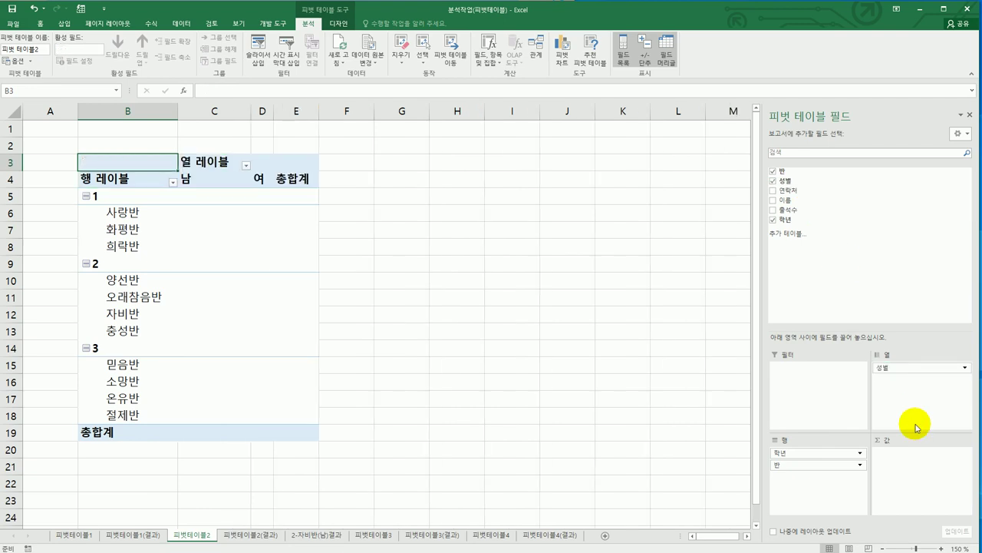
pyautogui.moveTo(812, 212); pyautogui.dragTo(891, 477)
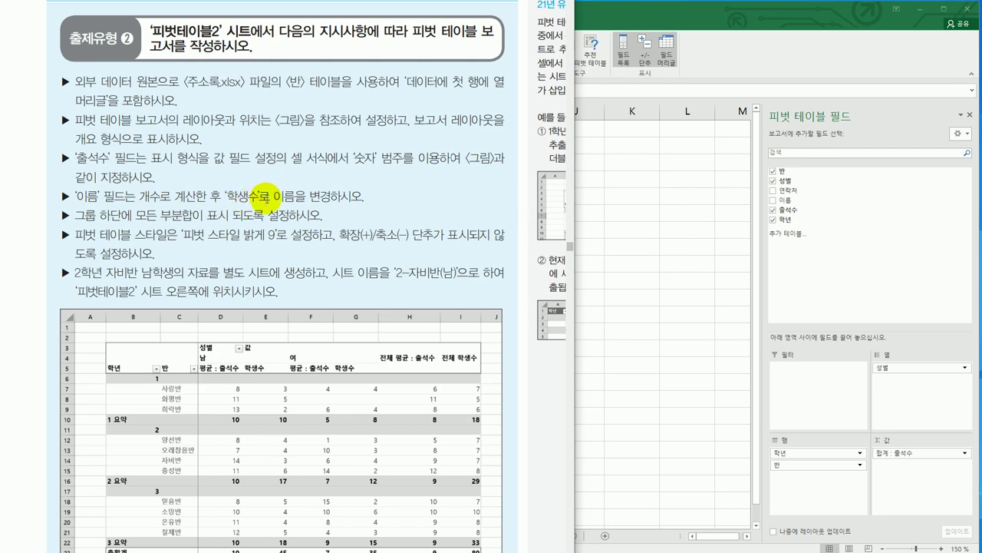
pyautogui.click(806, 201)
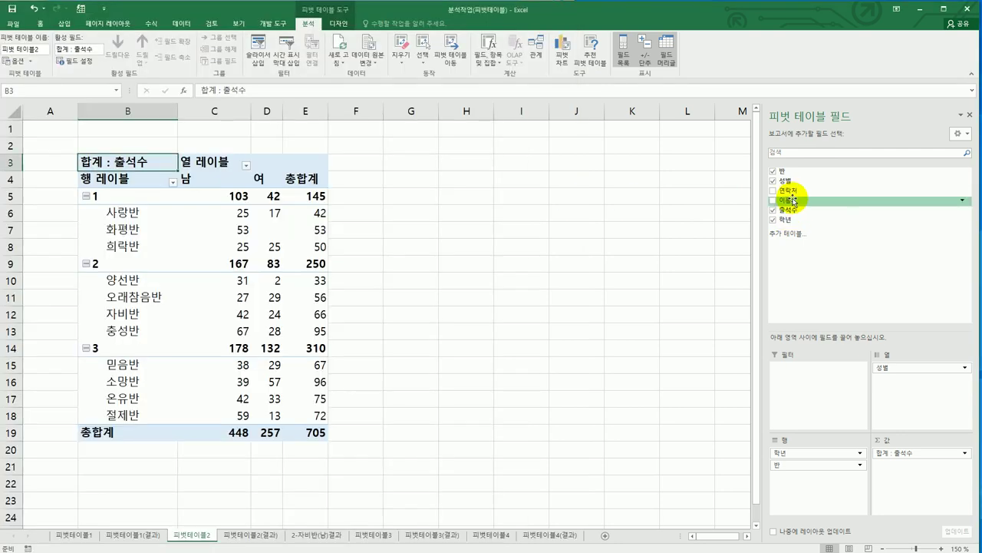
pyautogui.moveTo(789, 201); pyautogui.dragTo(929, 481)
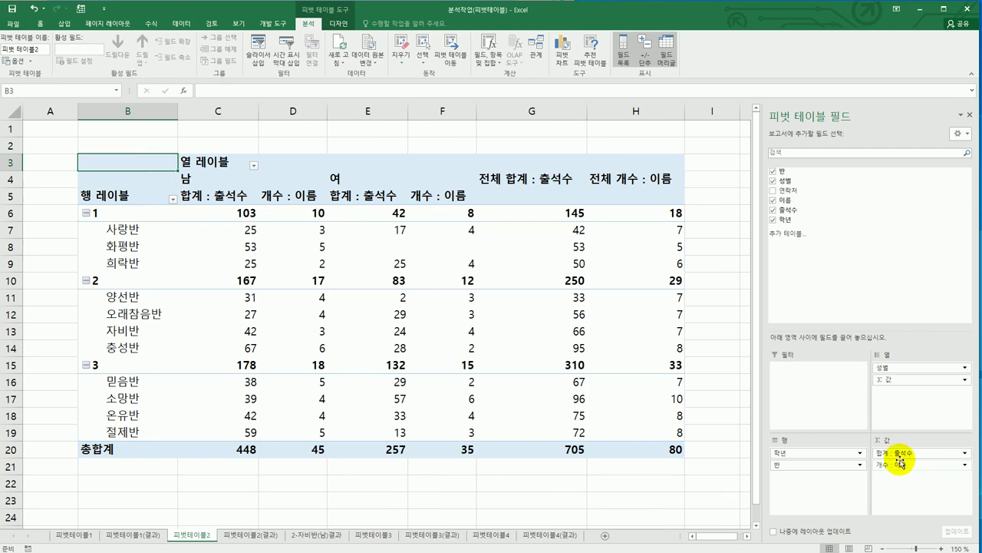
# Rename the 개수 : 이름 value field to 학생수, keeping 개수 as its summary function
pyautogui.click(299, 196)
pyautogui.moveTo(306, 236)
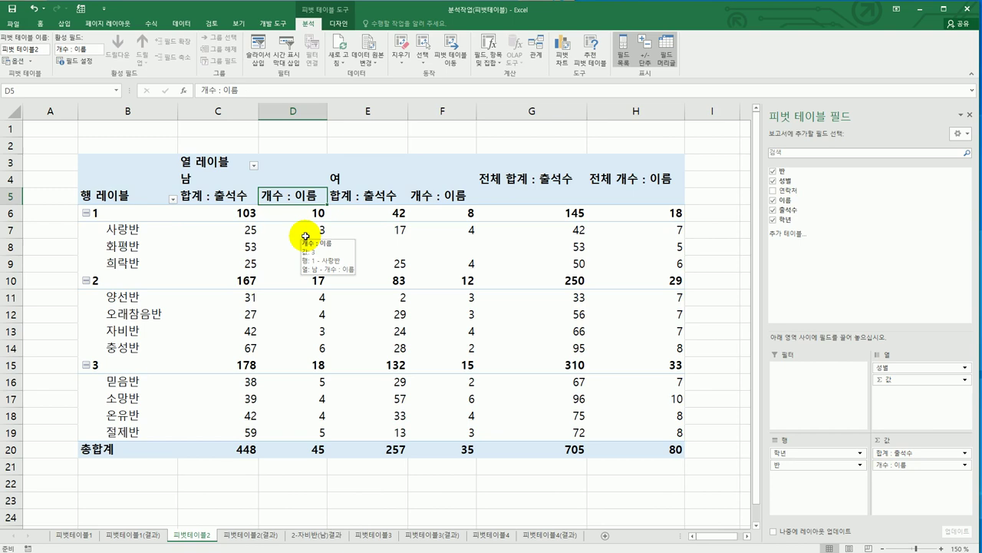
pyautogui.rightClick(296, 198)
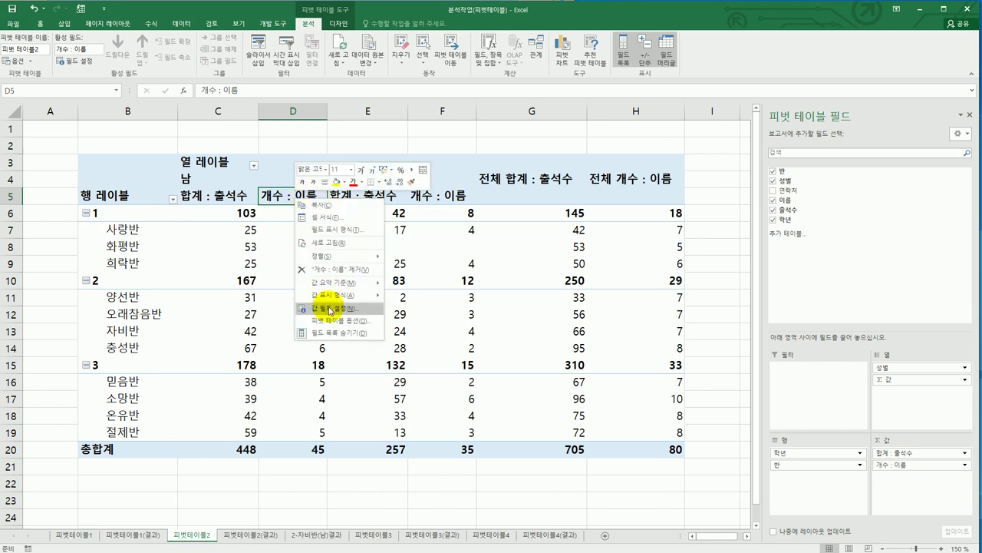
pyautogui.click(331, 310)
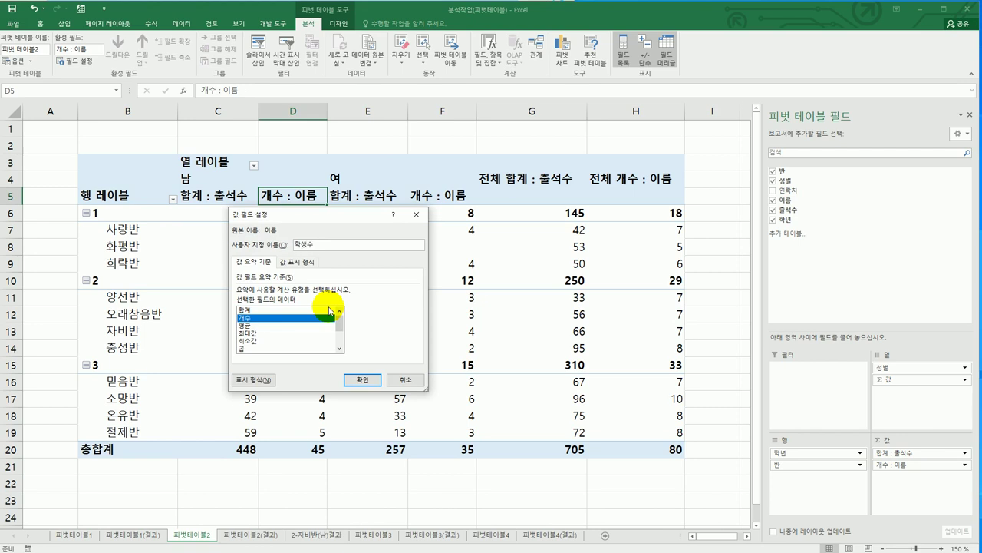
pyautogui.click(361, 379)
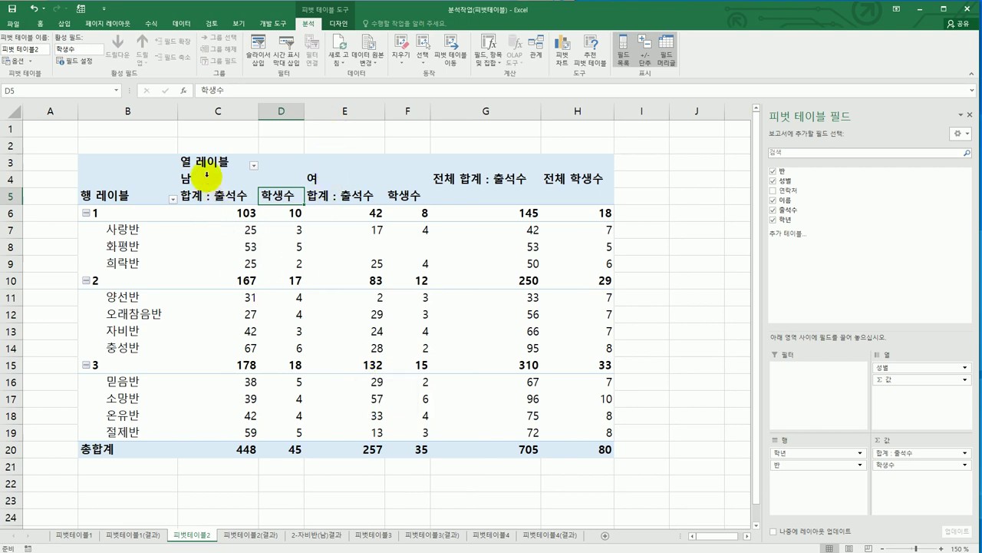
# Show the PivotTable report layout in outline form (개요 형식으로 표시)
pyautogui.click(125, 194)
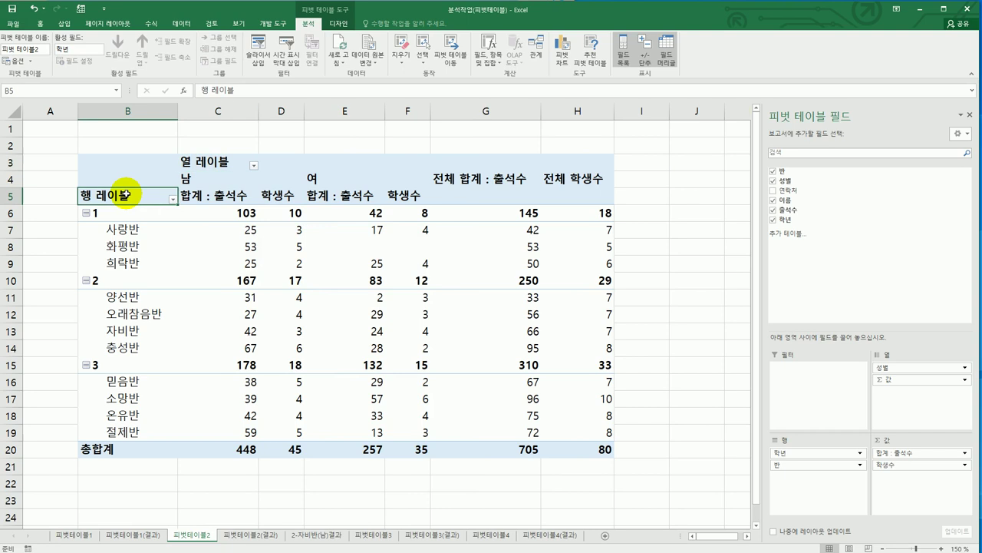
pyautogui.click(338, 24)
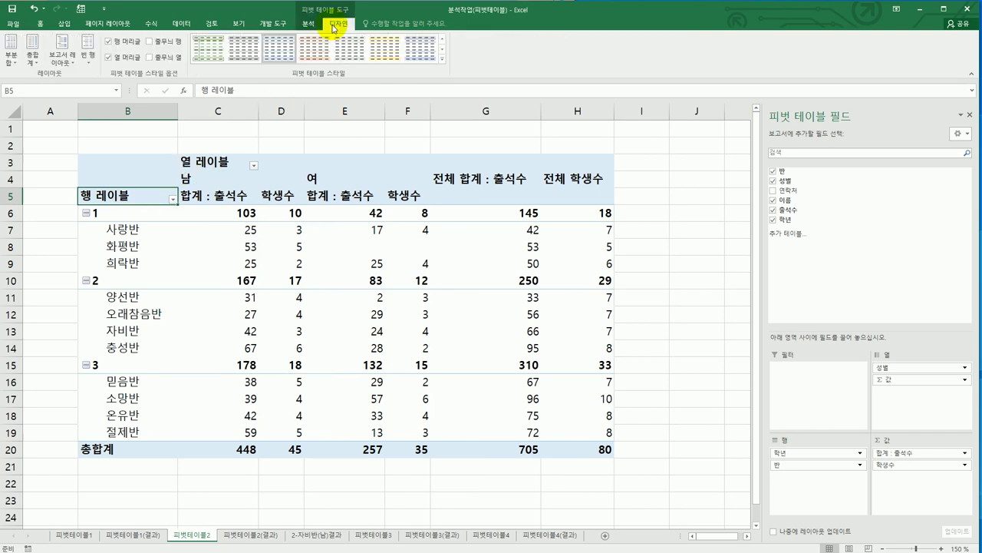
pyautogui.click(63, 59)
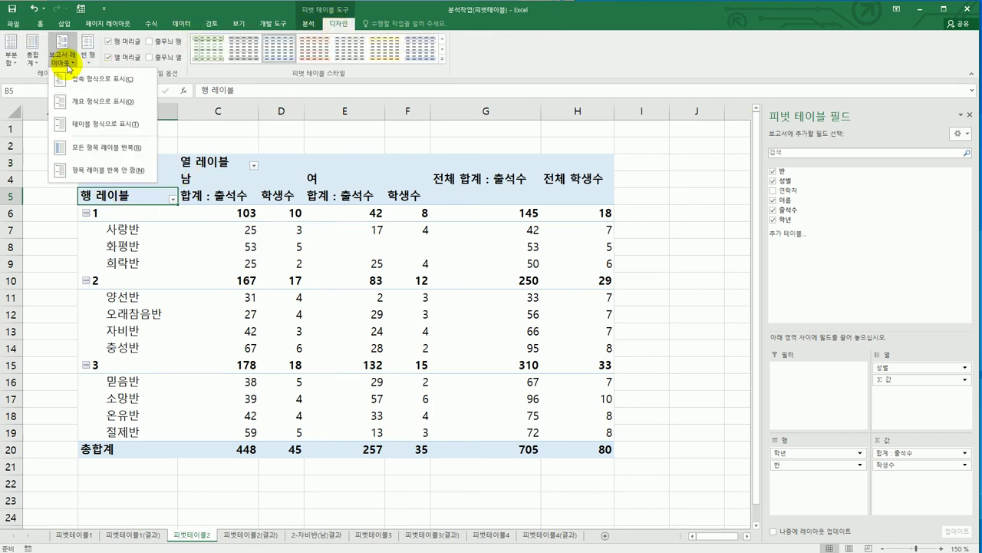
pyautogui.click(75, 100)
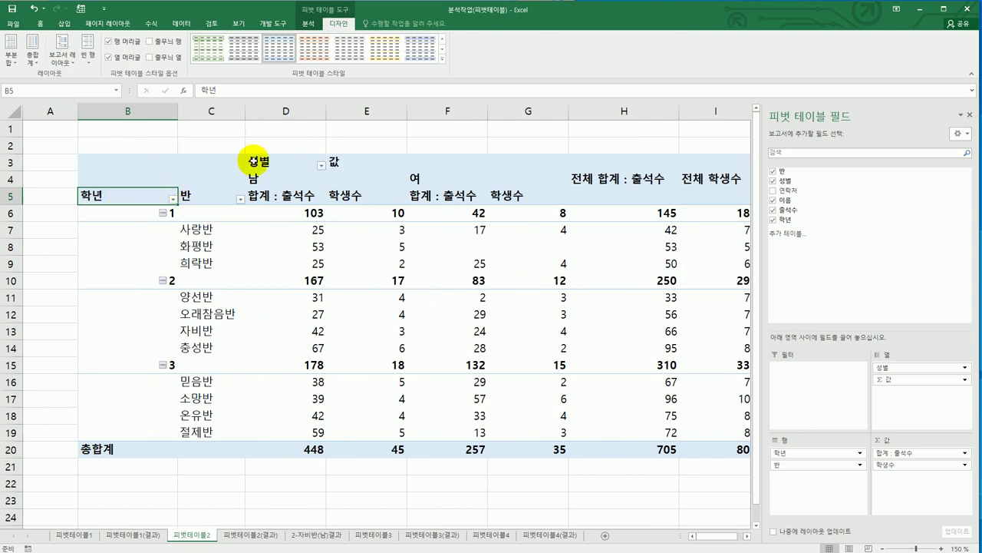
# Format the 합계 : 출석수 value field with the 숫자 category through its value field settings
pyautogui.hotkey('alt', 'Tab')
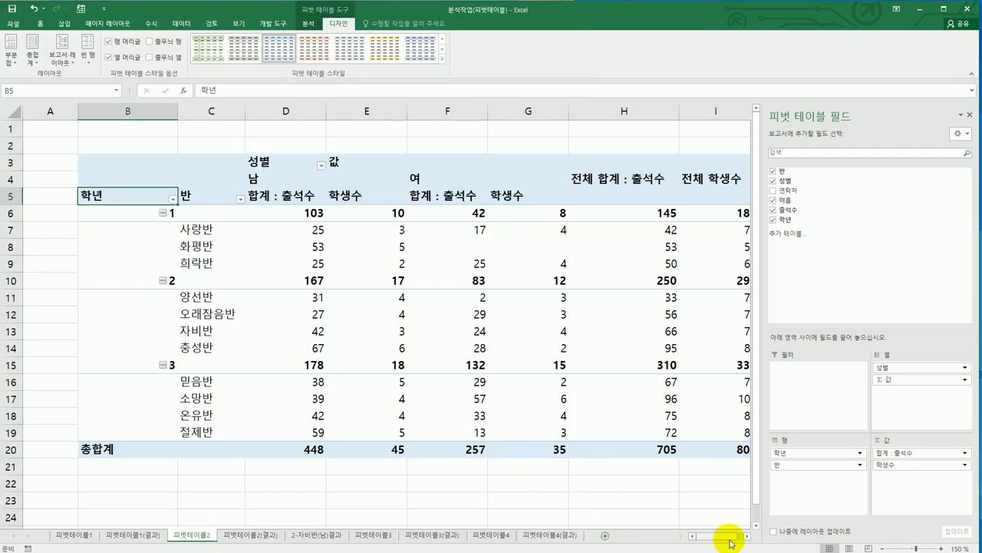
pyautogui.click(278, 197)
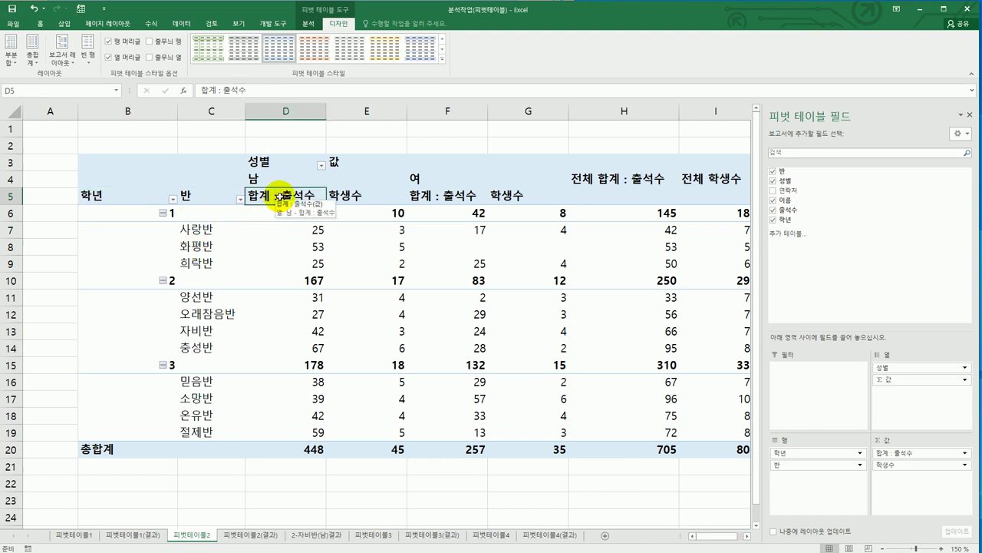
pyautogui.rightClick(278, 197)
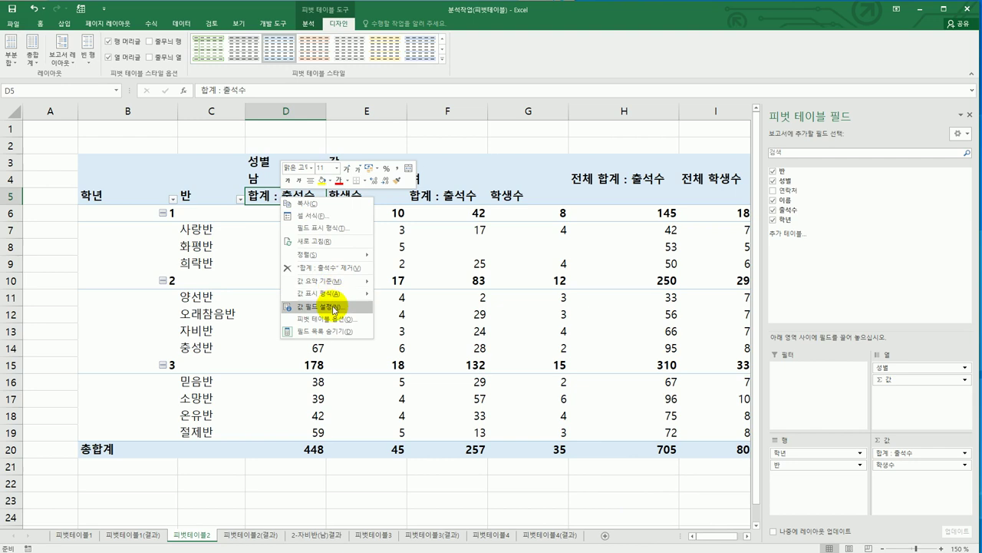
pyautogui.click(263, 197)
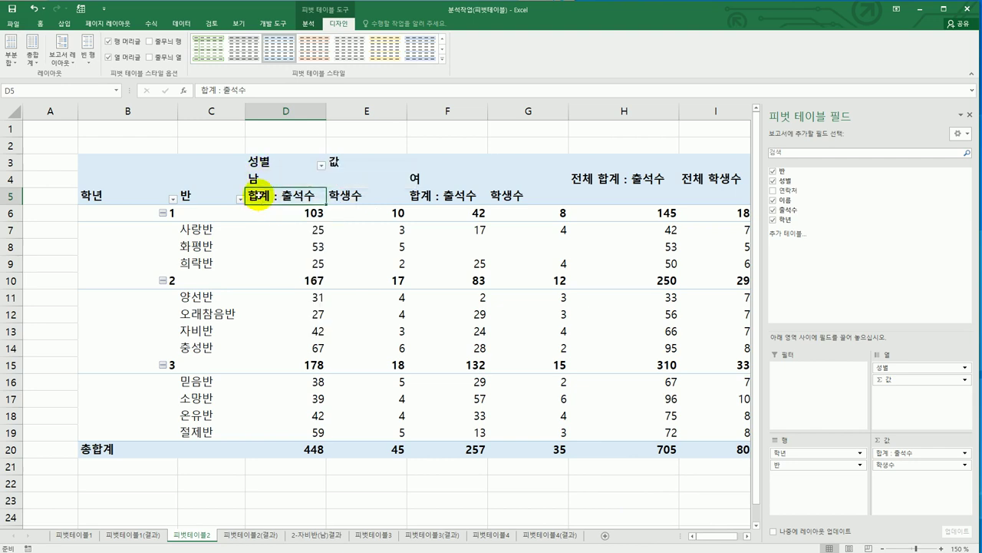
pyautogui.doubleClick(285, 196)
pyautogui.moveTo(671, 158); pyautogui.dragTo(516, 227)
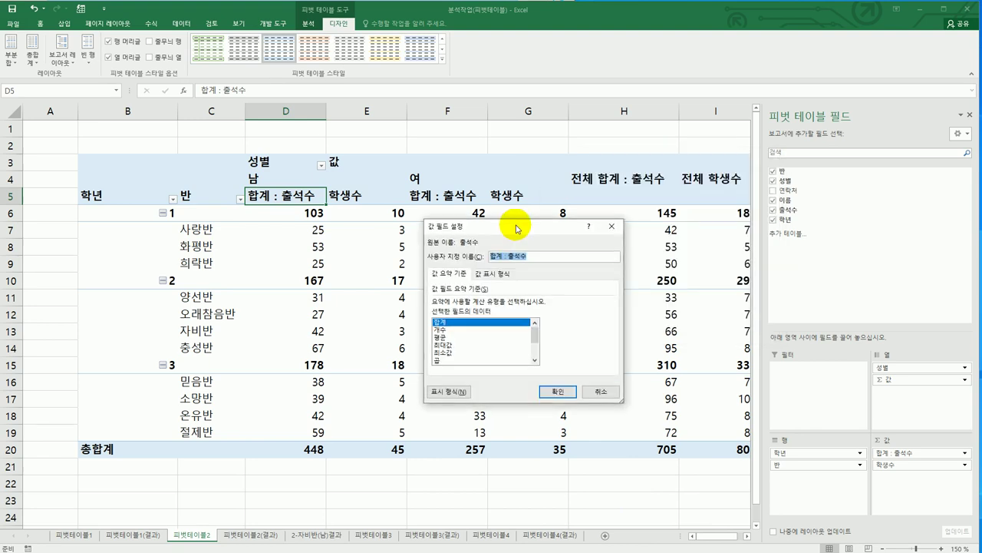
pyautogui.click(459, 394)
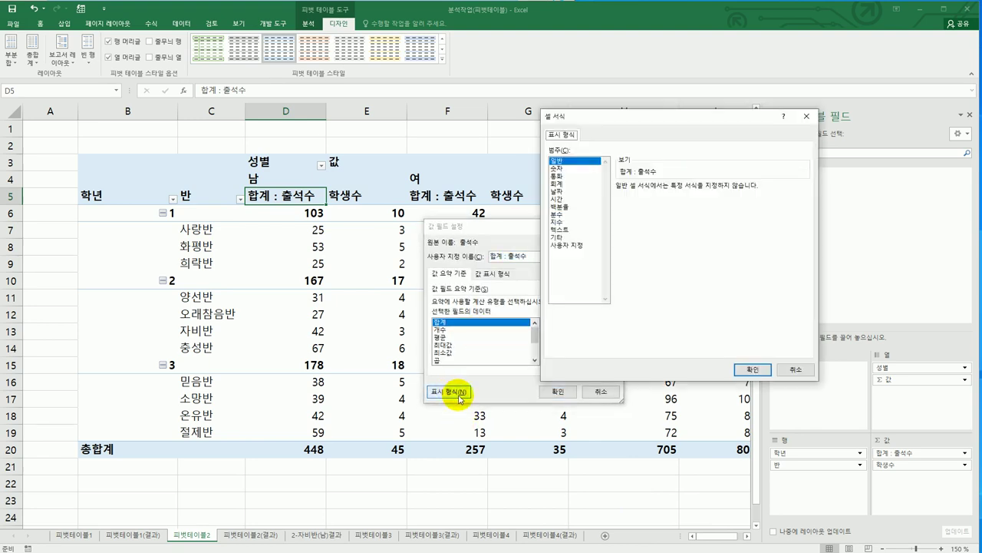
pyautogui.click(568, 168)
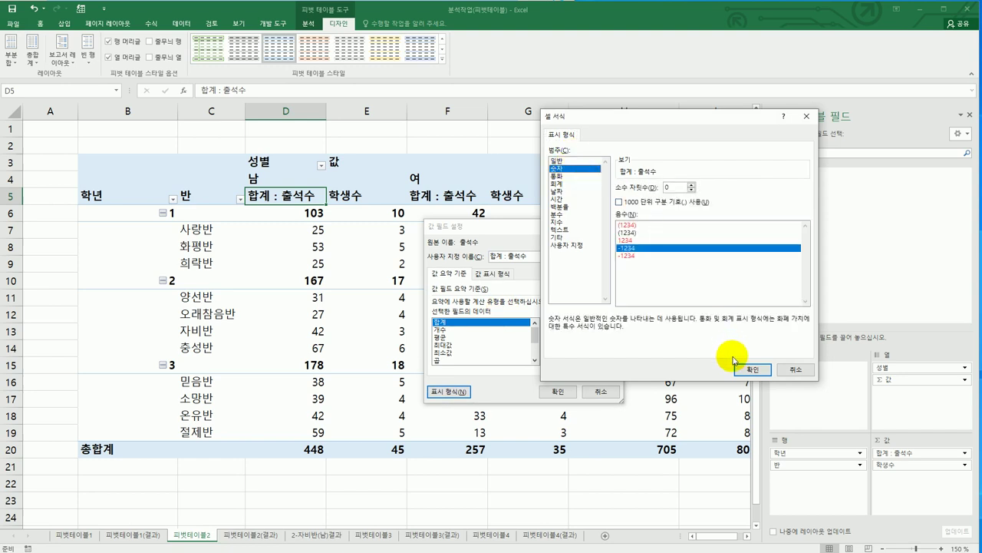
pyautogui.click(751, 369)
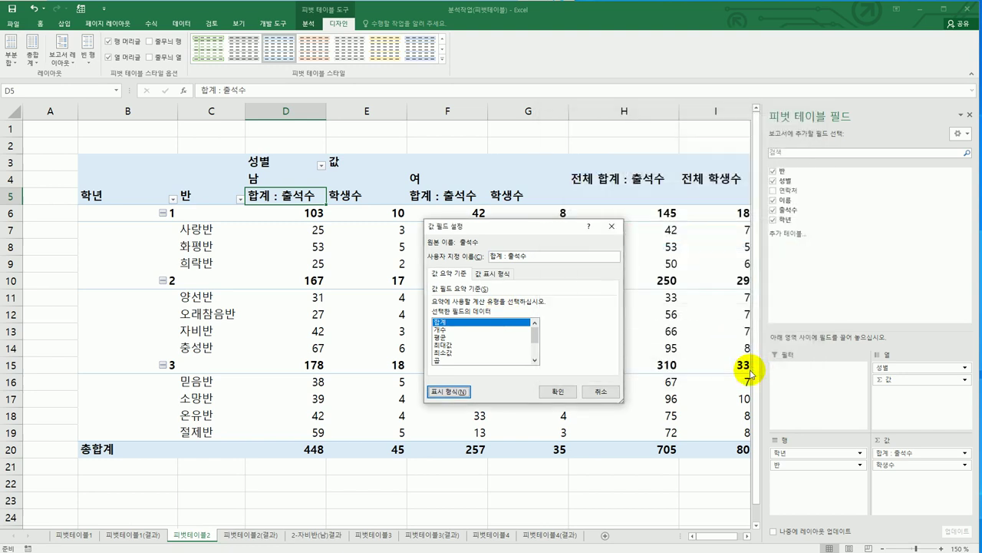
pyautogui.click(559, 393)
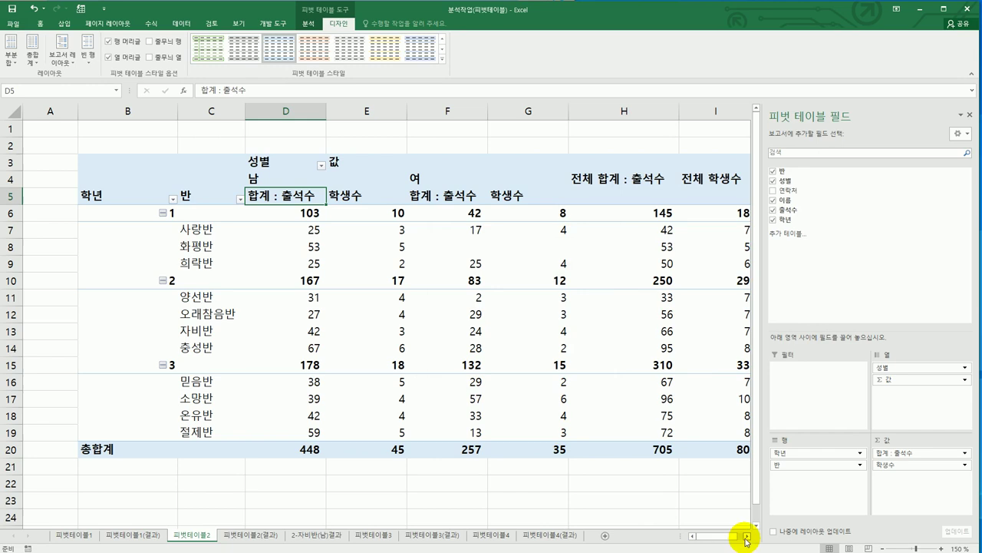
# Show all subtotals at the bottom of each group (그룹 하단에 모든 부분합 표시) in the PivotTable
pyautogui.click(747, 536)
pyautogui.click(707, 535)
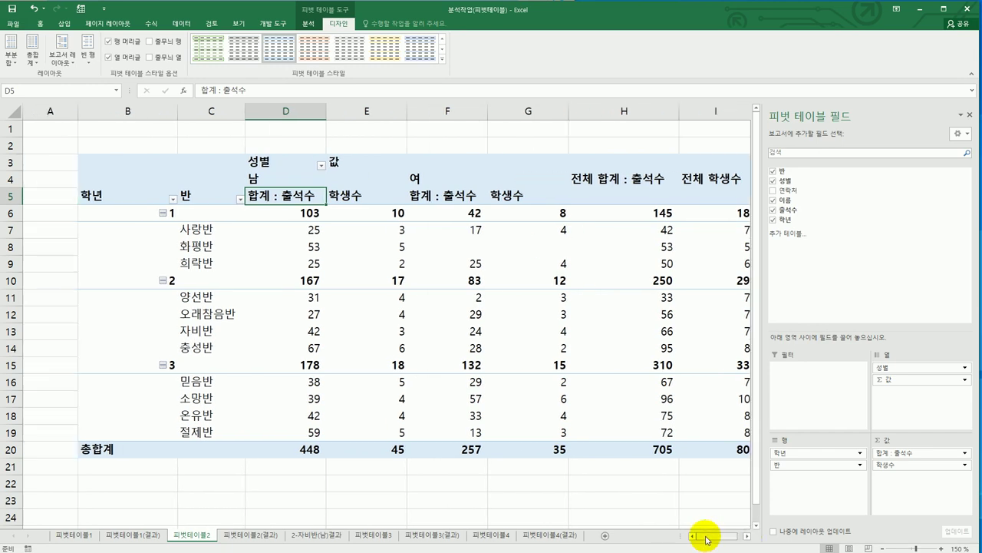
pyautogui.hotkey('alt', 'Tab')
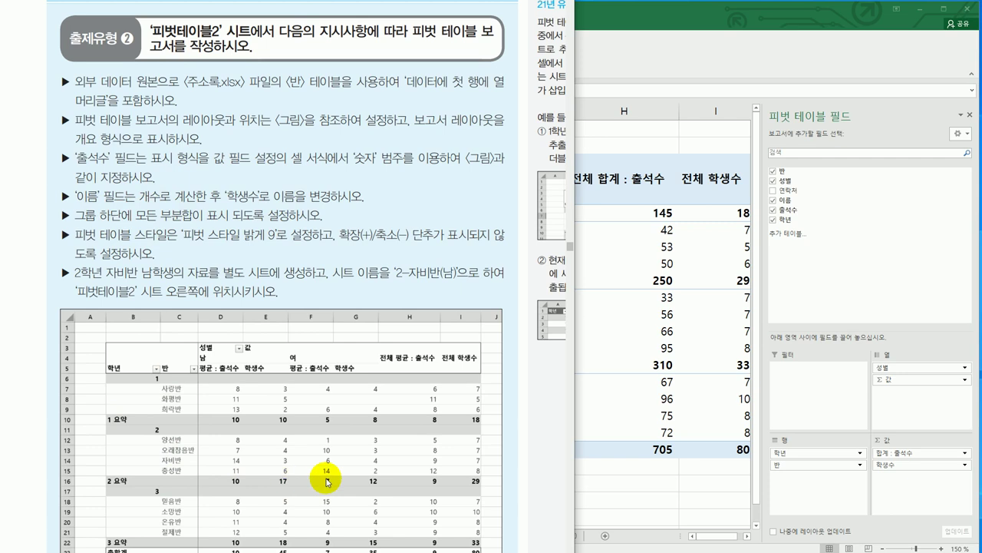
pyautogui.hotkey('alt', 'Tab')
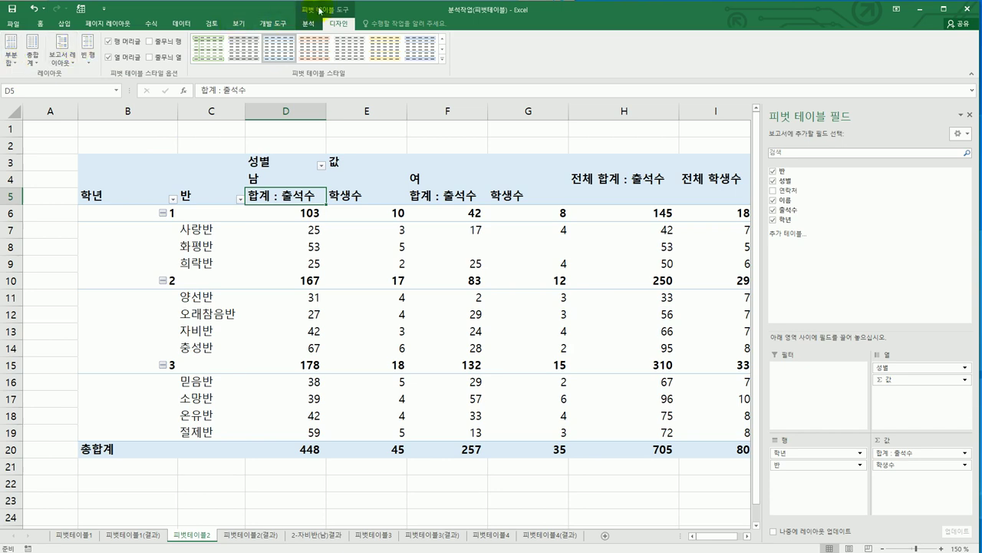
pyautogui.click(13, 61)
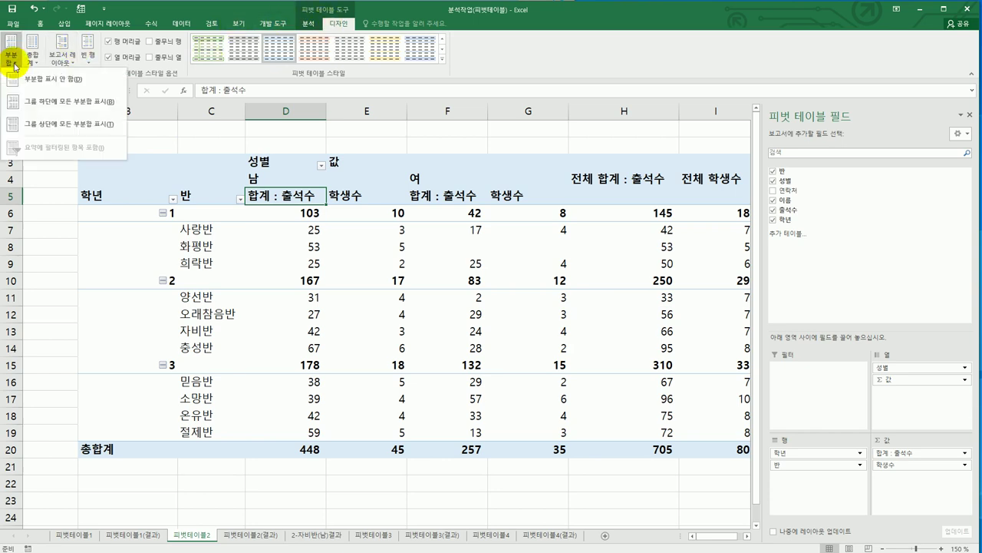
pyautogui.click(37, 108)
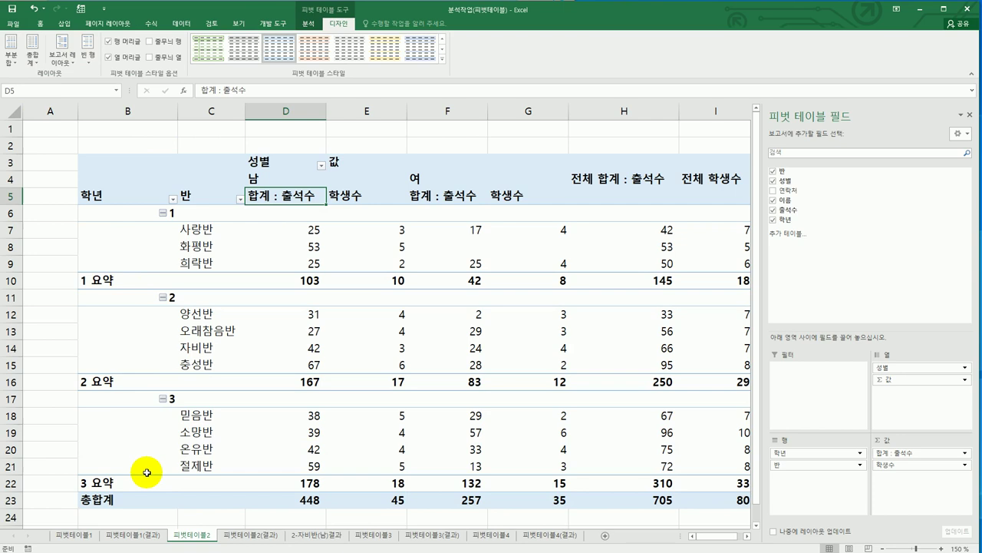
# Apply the 피벗 스타일 밝게 9 style to the PivotTable
pyautogui.hotkey('alt', 'Tab')
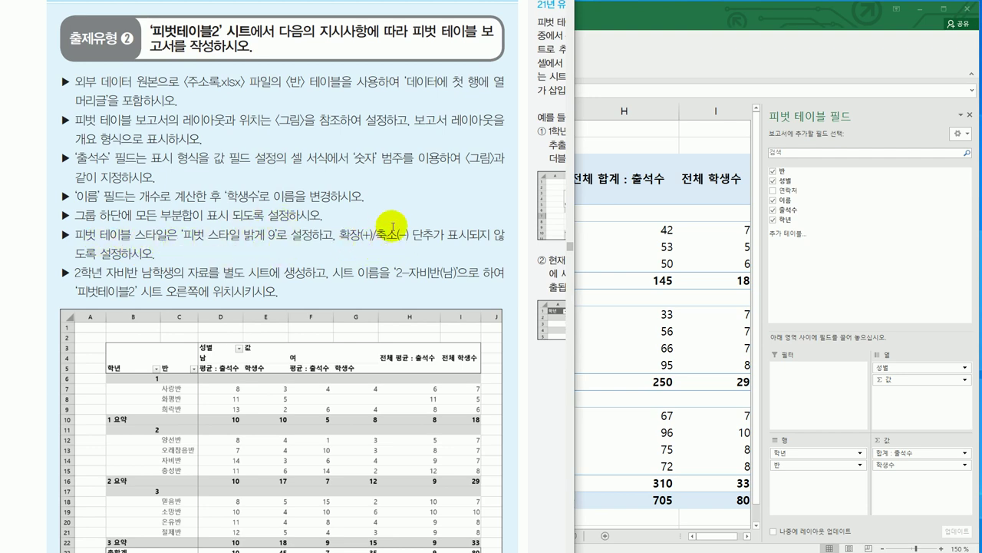
pyautogui.hotkey('alt', 'Tab')
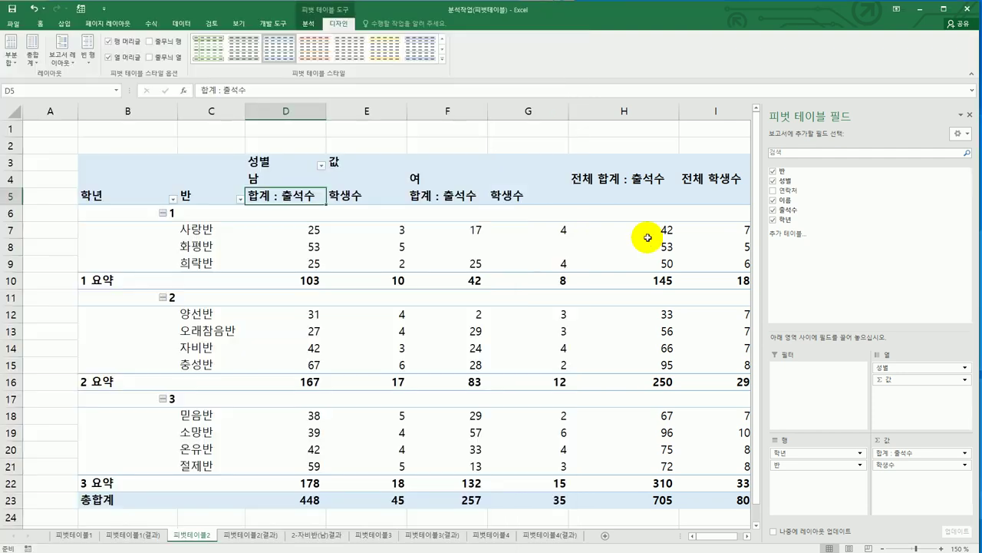
pyautogui.moveTo(648, 238)
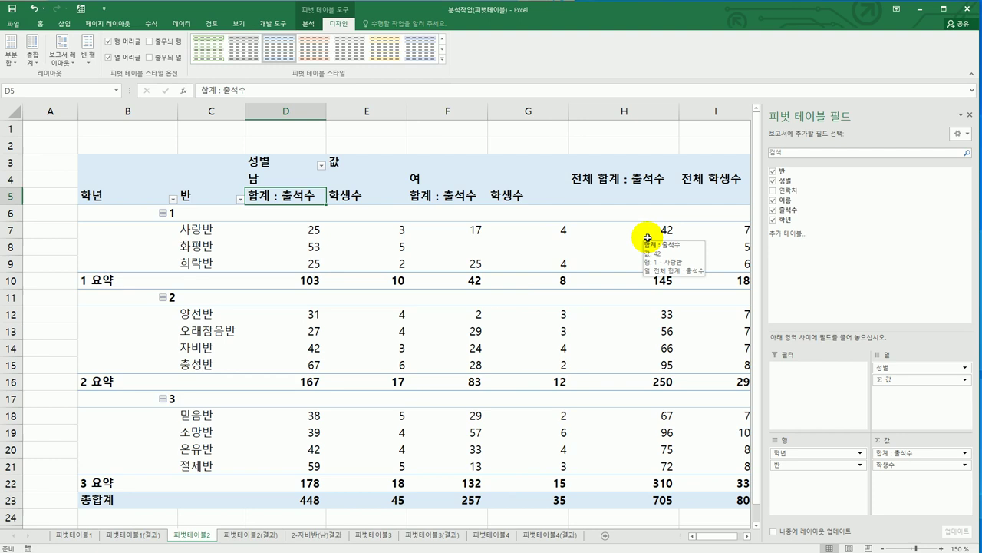
pyautogui.click(443, 59)
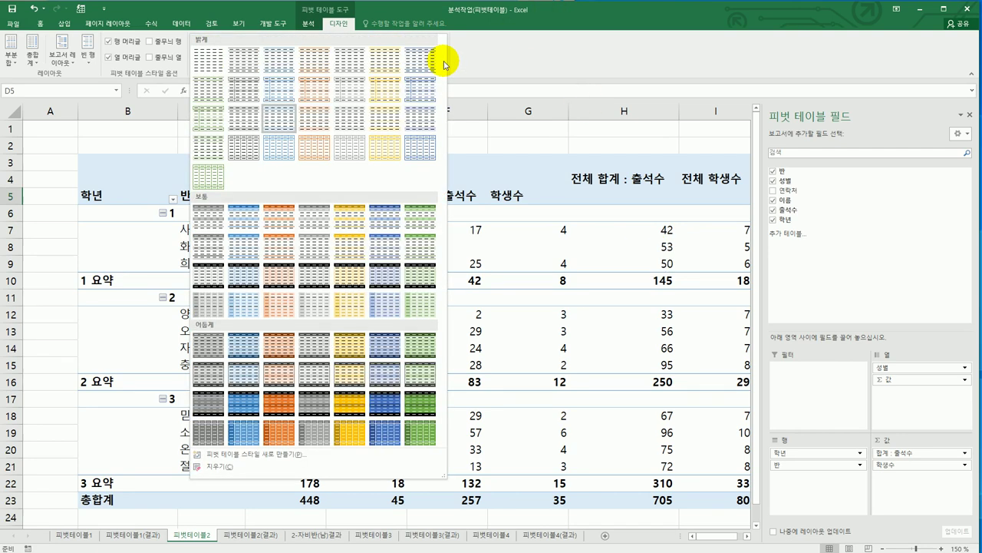
pyautogui.click(290, 99)
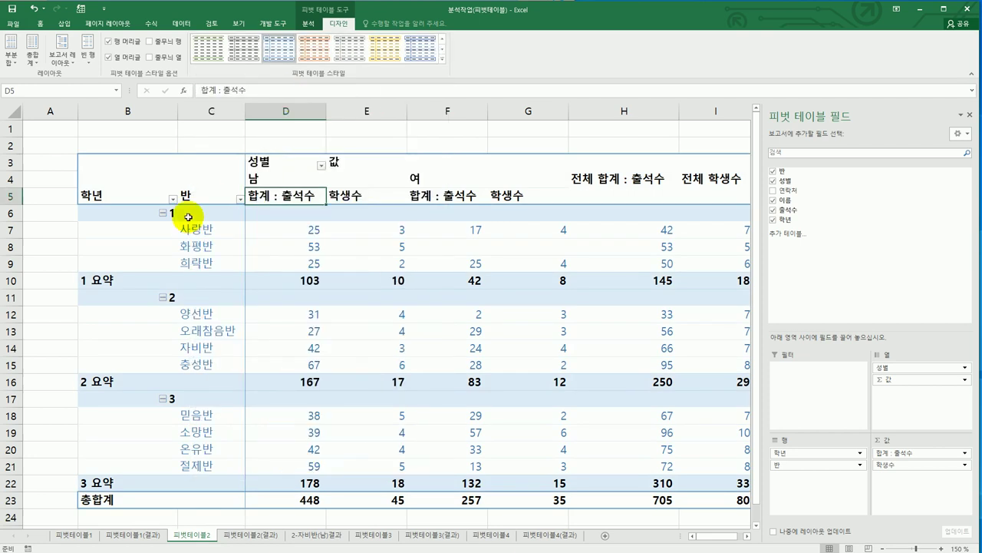
# Hide the PivotTable's expand/collapse (+/-) buttons and close the field list
pyautogui.click(307, 26)
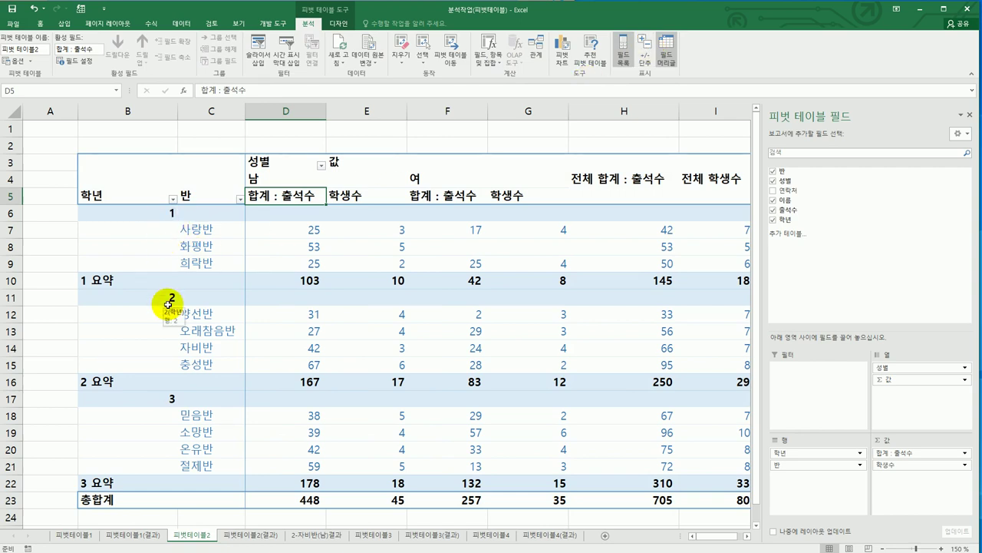
pyautogui.hotkey('alt', 'Tab')
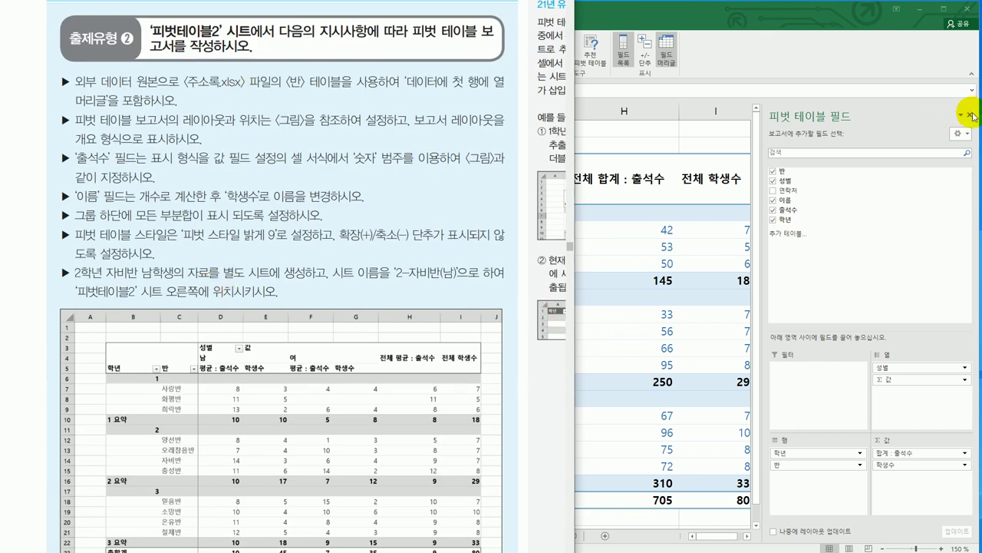
pyautogui.hotkey('alt', 'Tab')
pyautogui.click(968, 115)
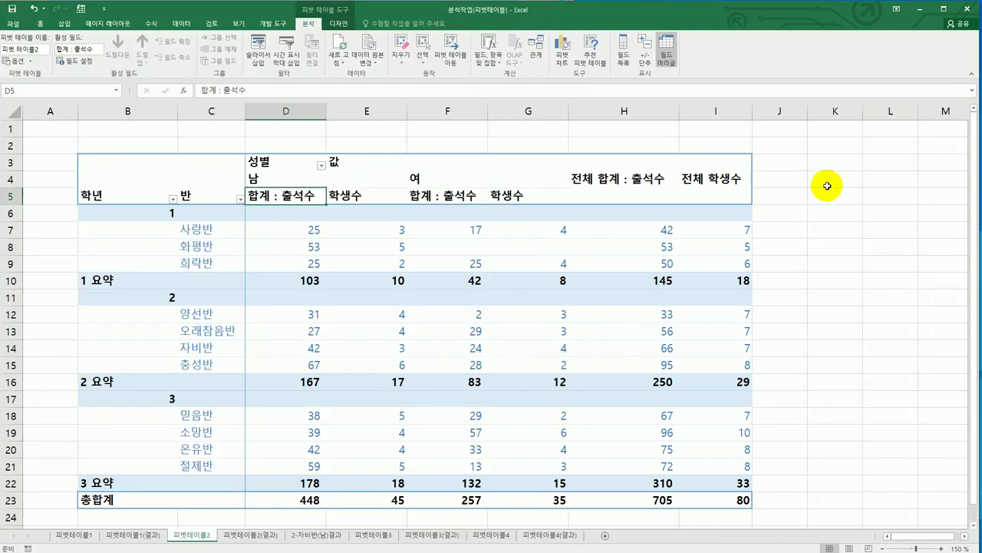
# Check the exercise's remaining instruction and extract the records of male students in 학년 2's 자비반 to a new sheet
pyautogui.moveTo(441, 322)
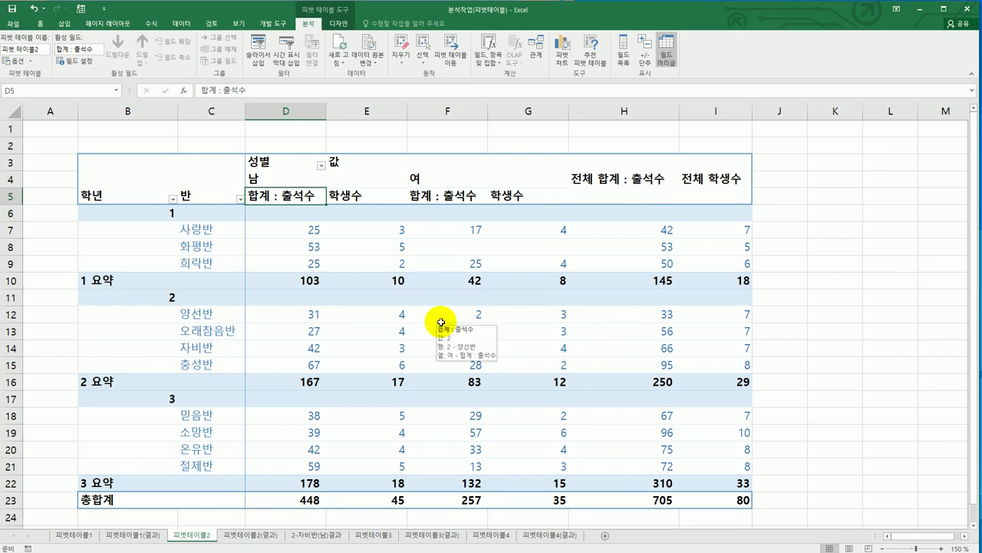
pyautogui.hotkey('alt', 'Tab')
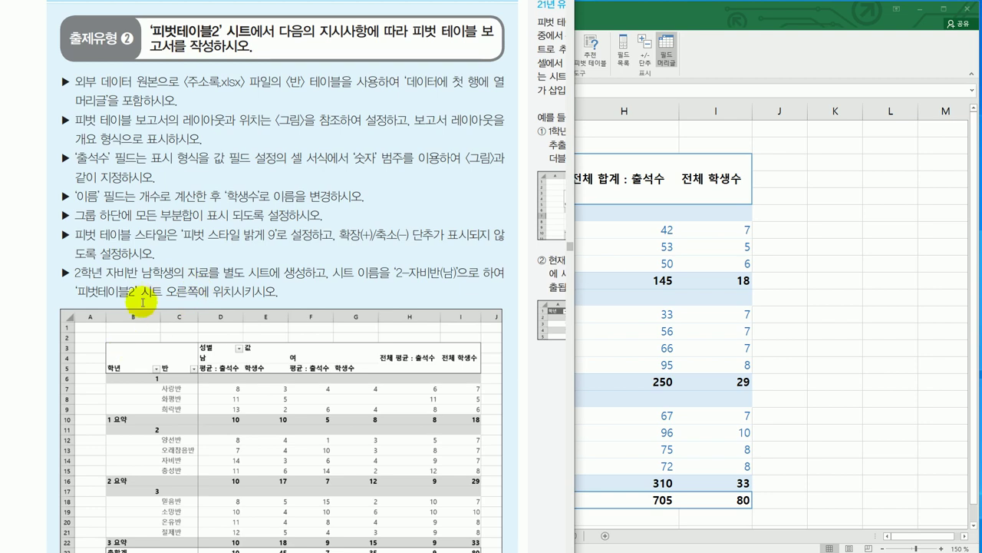
pyautogui.scroll(-2, 143, 299)
pyautogui.scroll(-2, 143, 299)
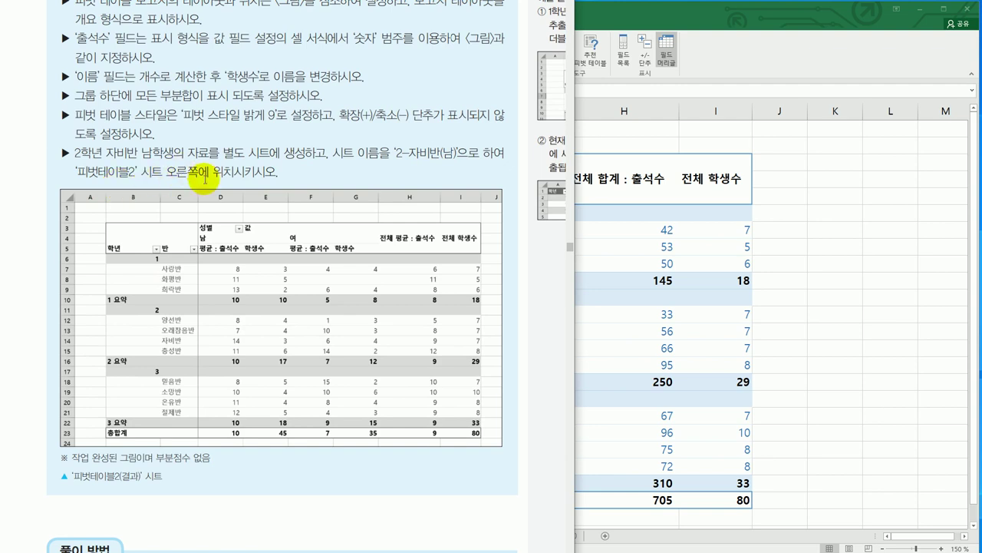
pyautogui.hotkey('alt', 'Tab')
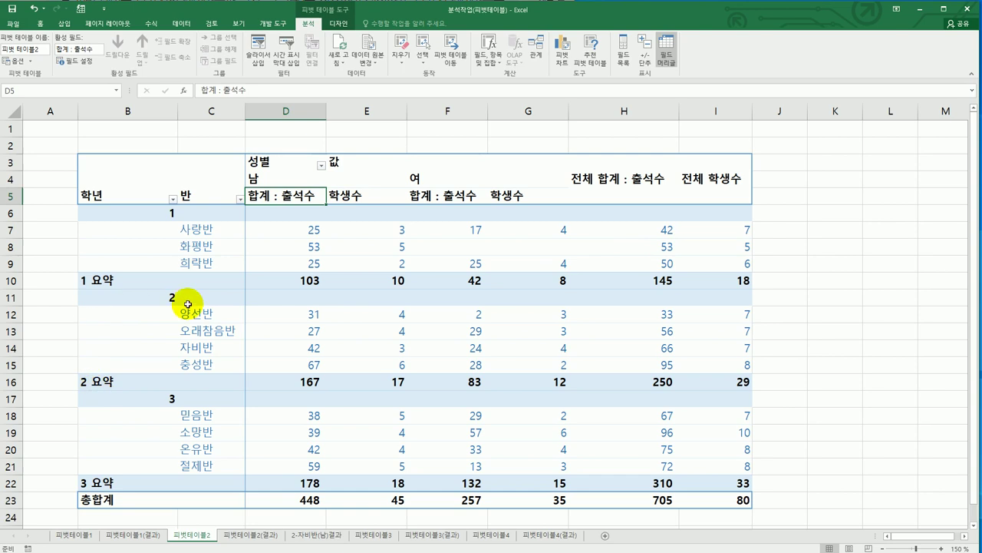
pyautogui.click(301, 350)
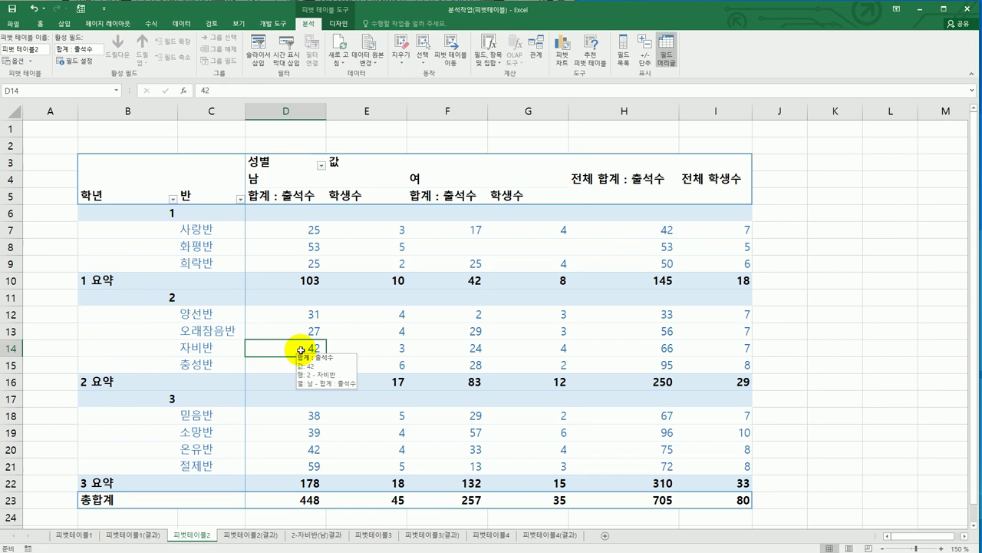
pyautogui.doubleClick(301, 350)
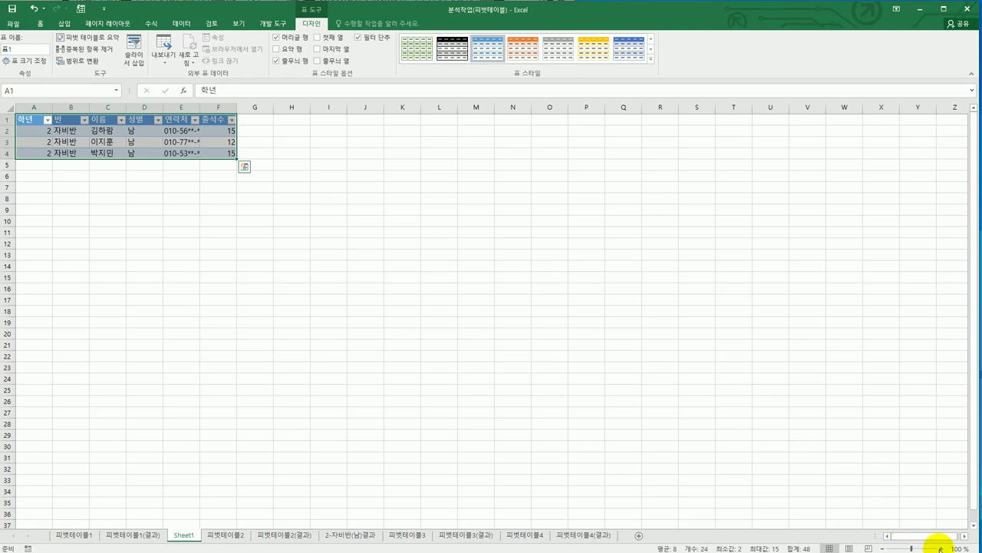
# Widen the 연락처 column of the extracted table so its entries fit with some extra room
pyautogui.click(941, 548)
pyautogui.click(941, 548)
pyautogui.click(941, 548)
pyautogui.click(941, 549)
pyautogui.click(941, 548)
pyautogui.click(941, 548)
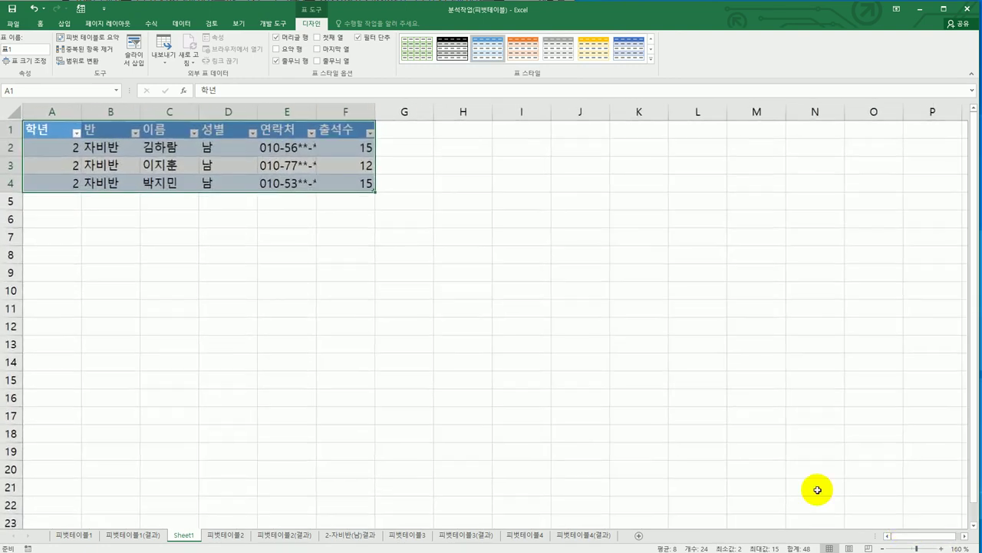
pyautogui.click(535, 347)
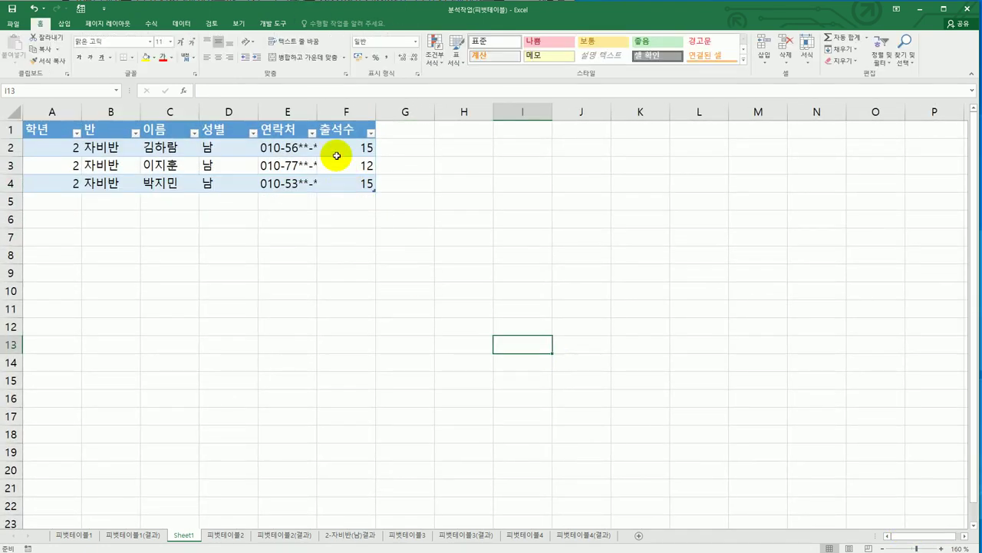
pyautogui.doubleClick(318, 107)
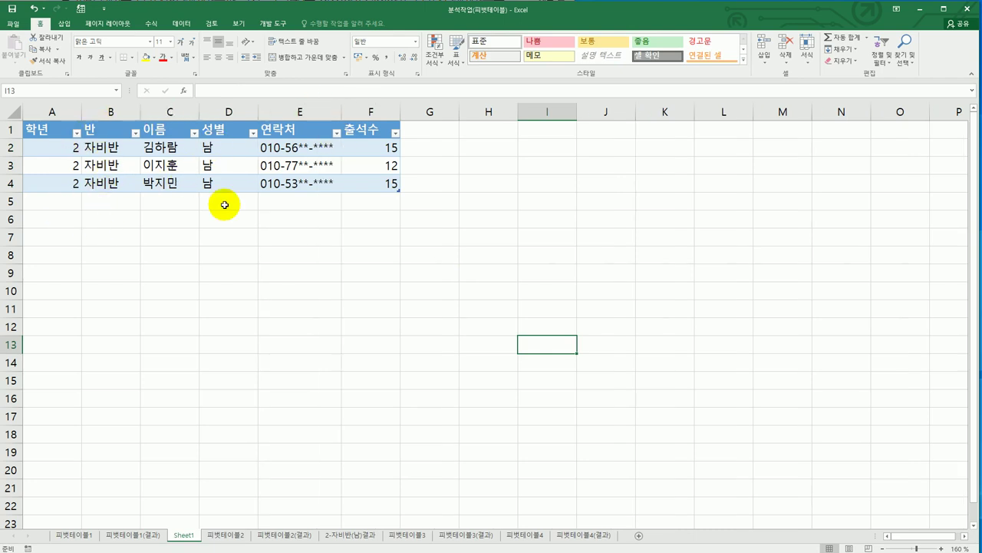
pyautogui.moveTo(345, 112); pyautogui.dragTo(358, 107)
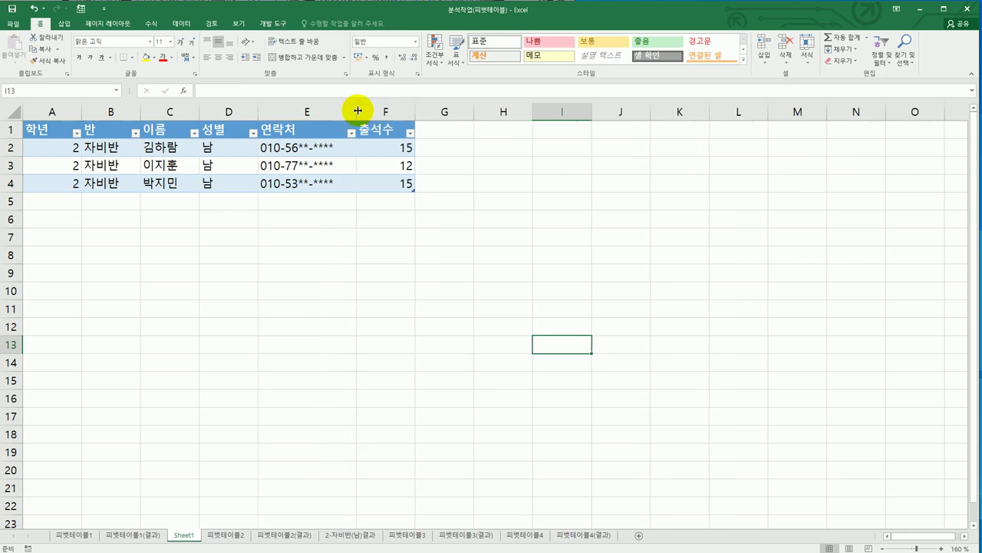
# Rename the extracted data's sheet as 2-자비반(남)
pyautogui.doubleClick(187, 535)
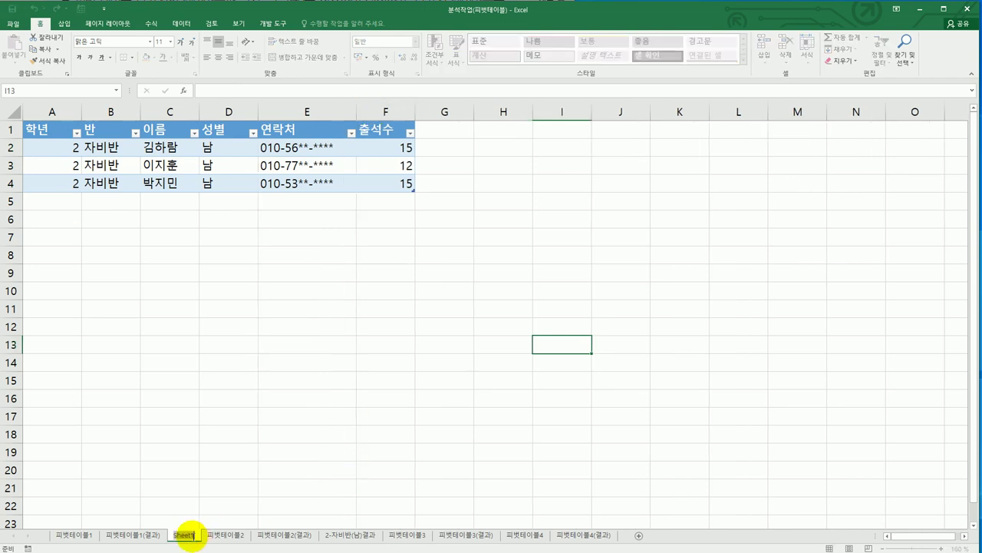
pyautogui.write('2-ㅈ')
pyautogui.write('비반')
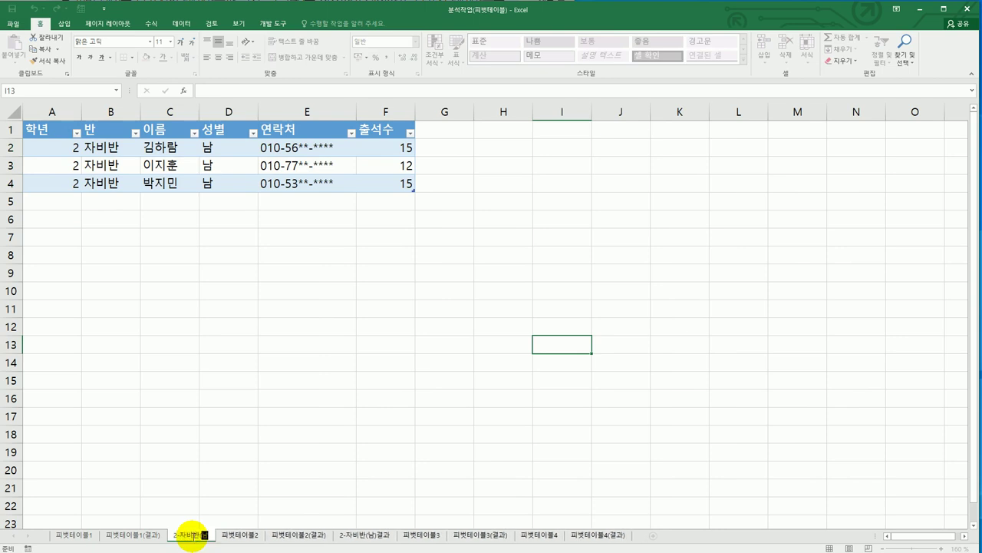
pyautogui.write('(남)')
pyautogui.press('Return')
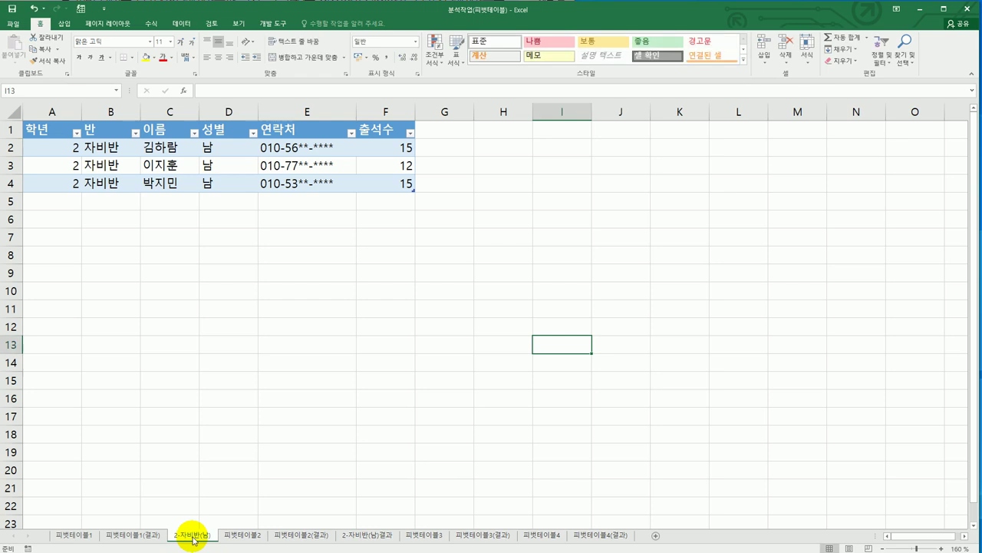
# Move the 2-자비반(남) sheet so it sits immediately after the 피벗테이블2 sheet
pyautogui.click(236, 534)
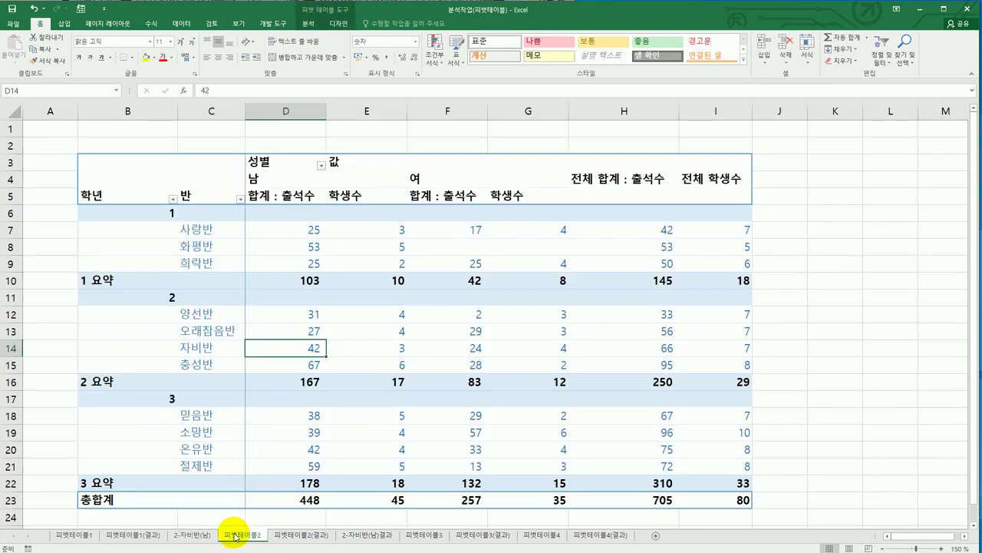
pyautogui.click(194, 536)
pyautogui.moveTo(195, 537); pyautogui.dragTo(276, 537)
pyautogui.click(189, 539)
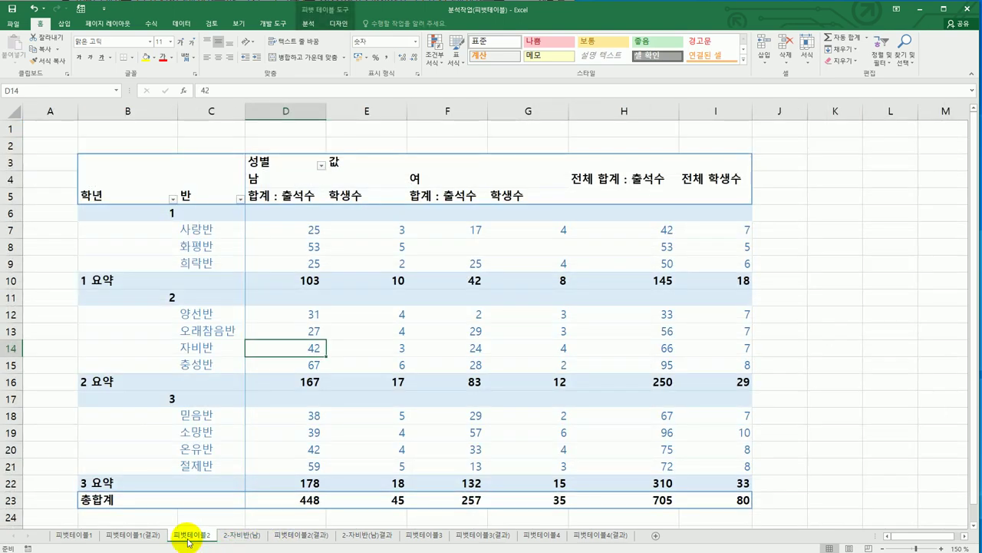
pyautogui.click(231, 535)
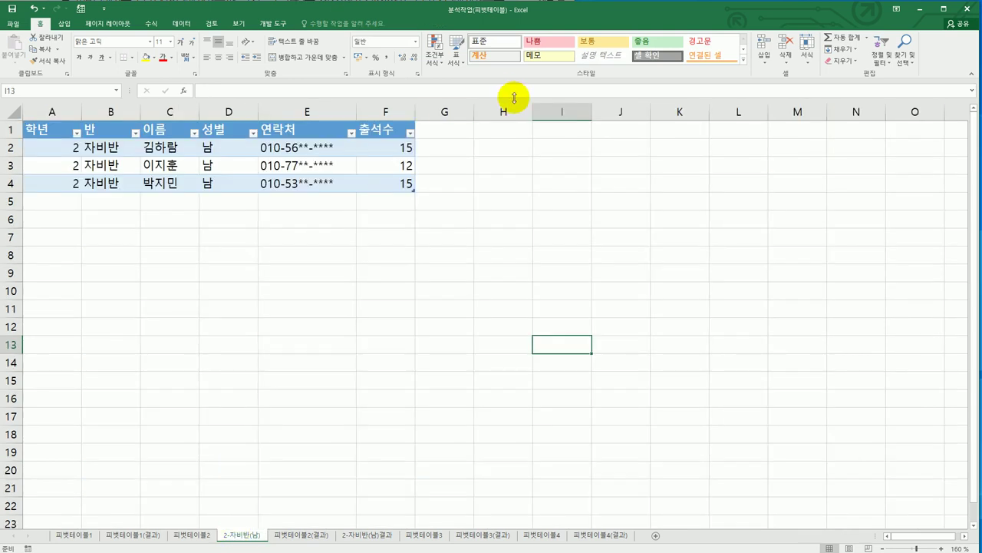
# Compare the 피벗테이블2 report and the 2-자비반(남) sheet with their 피벗테이블2(결과) and 2-자비반(남)결과 answer sheets
pyautogui.hotkey('alt', 'Tab')
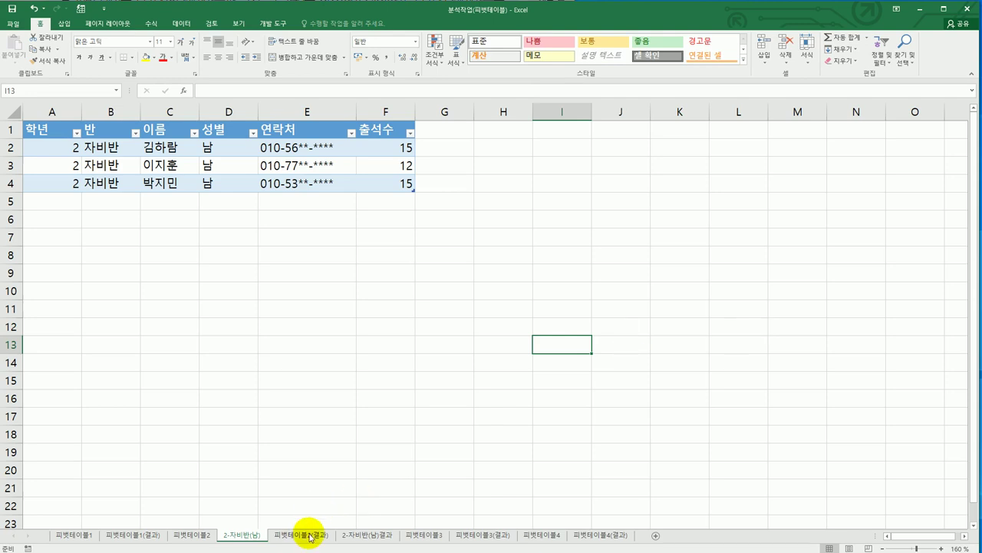
pyautogui.click(189, 535)
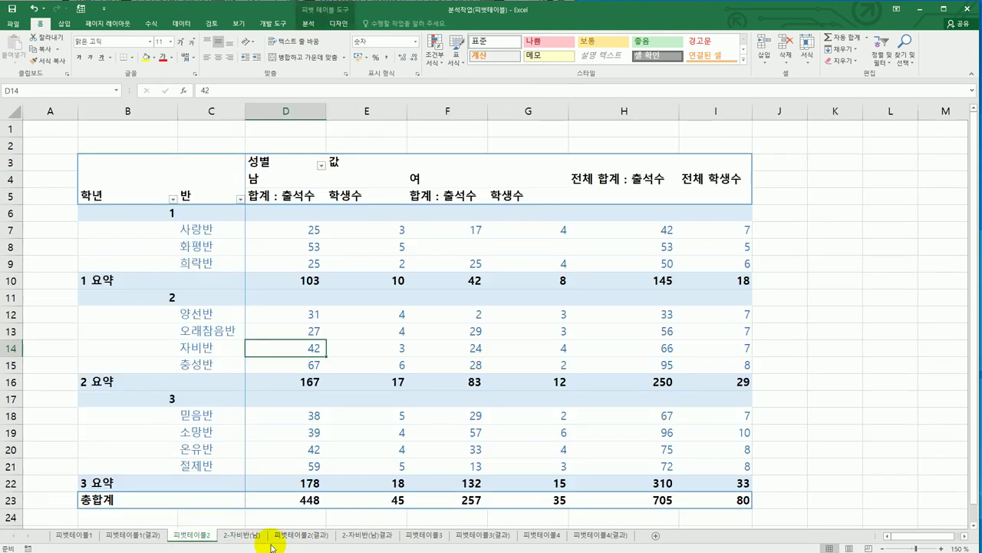
pyautogui.click(299, 536)
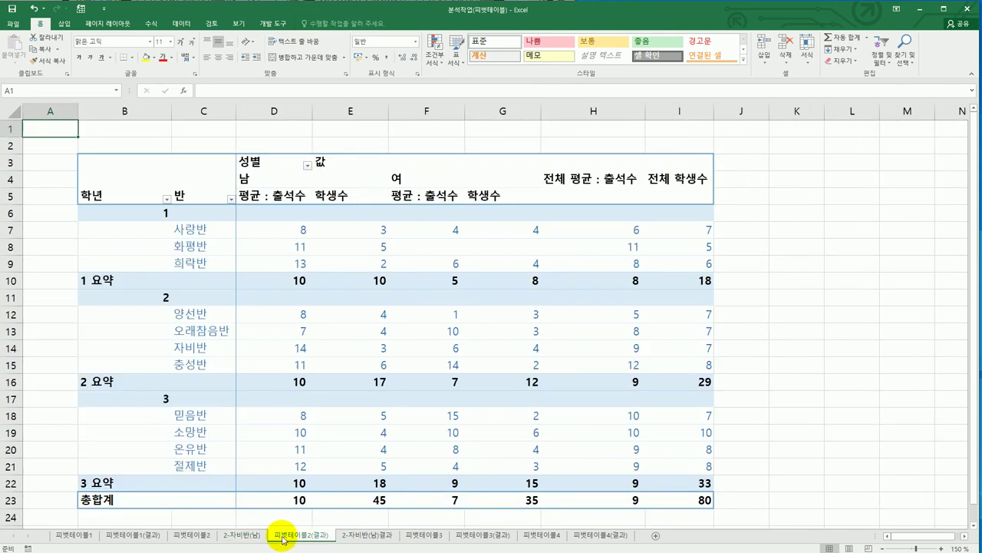
pyautogui.click(196, 535)
pyautogui.click(304, 538)
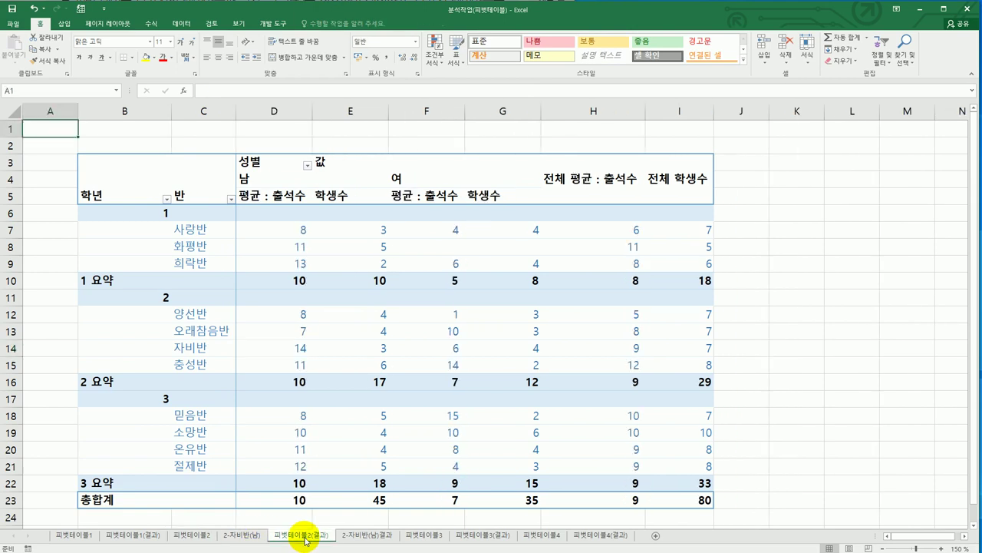
pyautogui.click(254, 535)
pyautogui.click(373, 537)
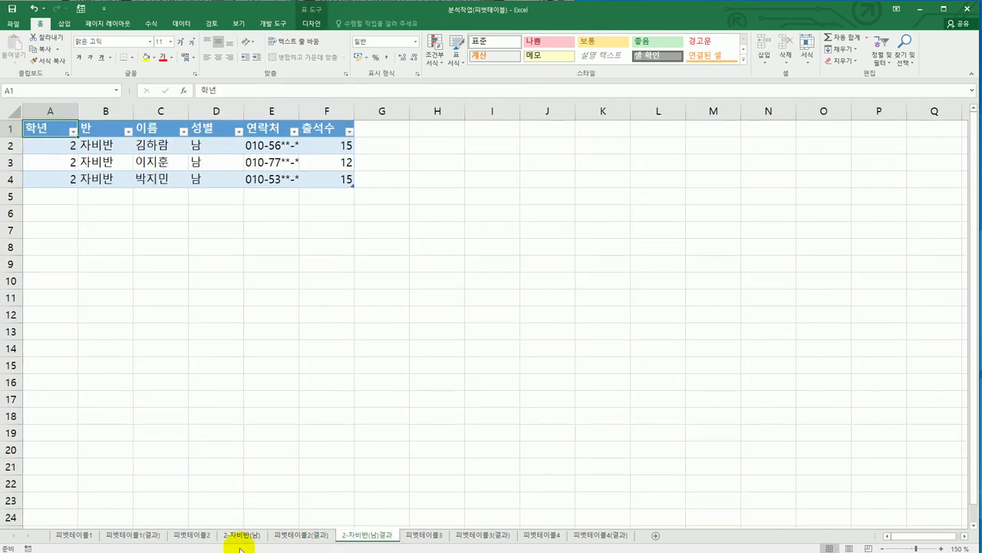
pyautogui.click(196, 535)
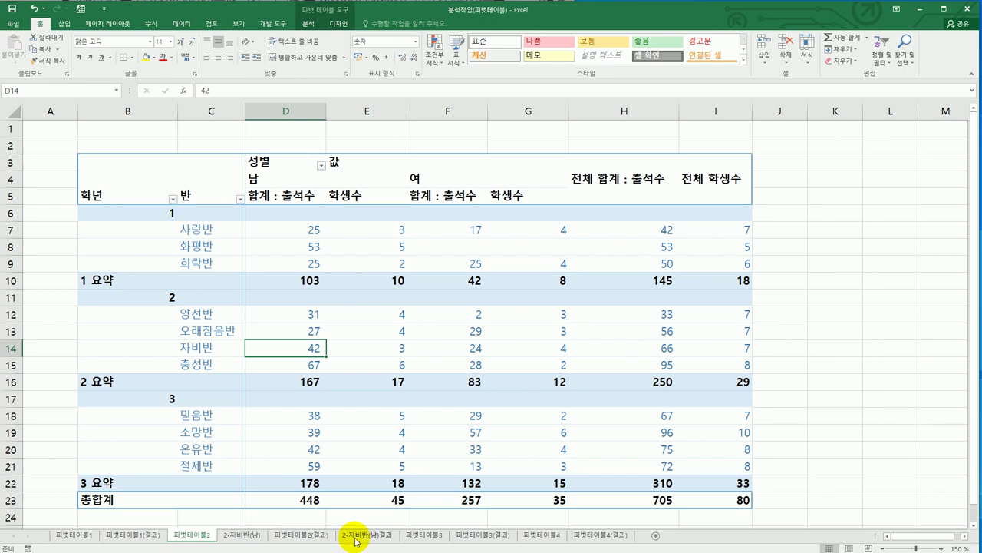
pyautogui.click(241, 535)
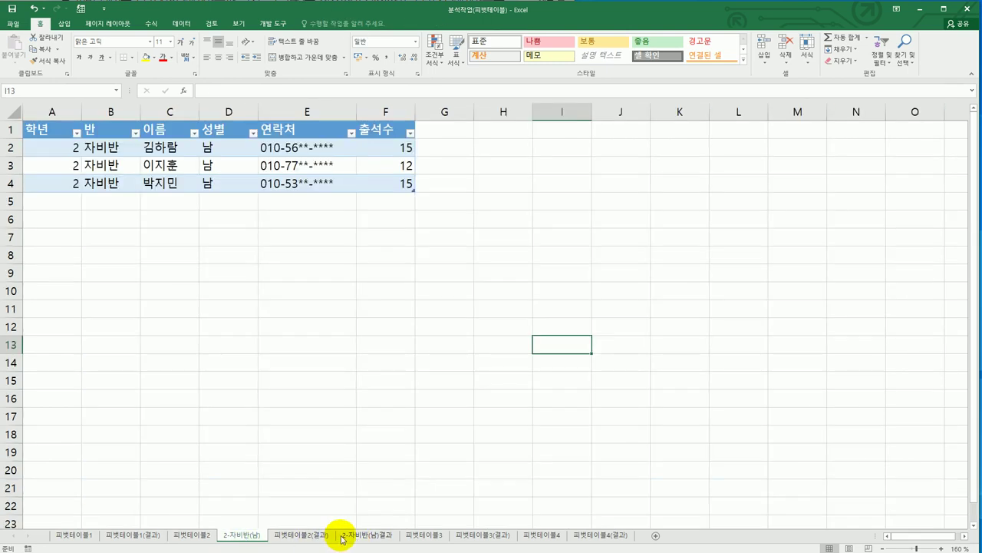
# Open the 피벗테이블3 sheet and read the textbook's instructions for exercise type 3
pyautogui.click(423, 535)
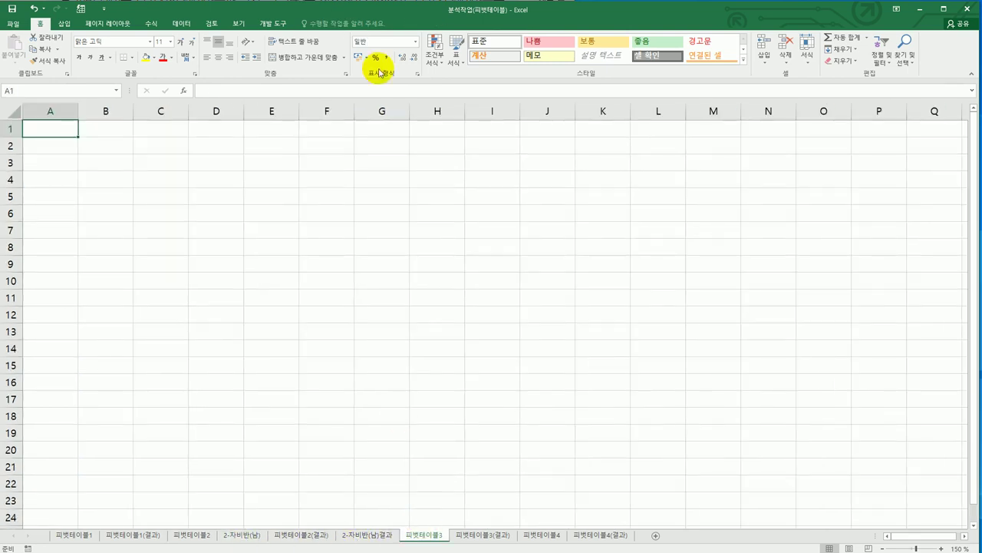
pyautogui.hotkey('alt', 'Tab')
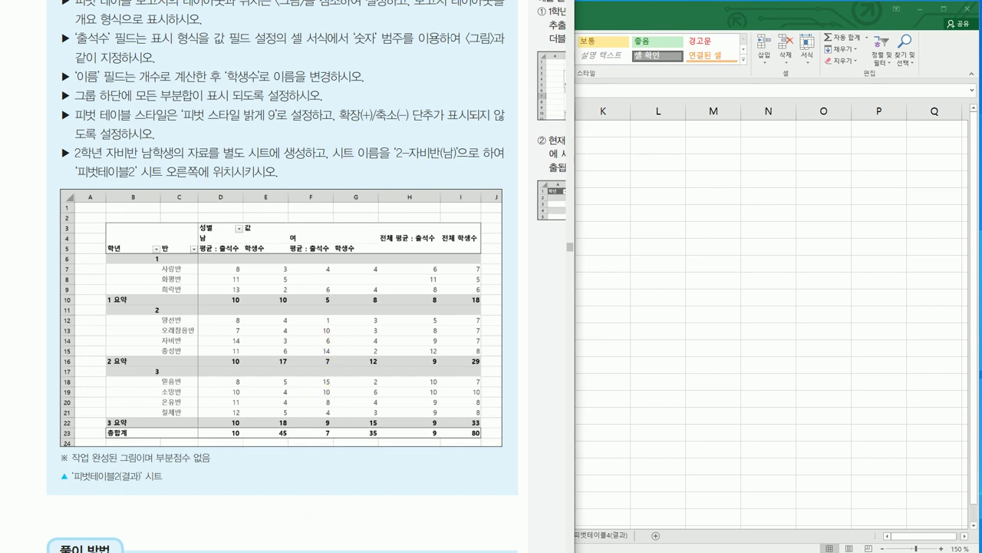
pyautogui.scroll(-5, 323, 541)
pyautogui.scroll(-20, 323, 548)
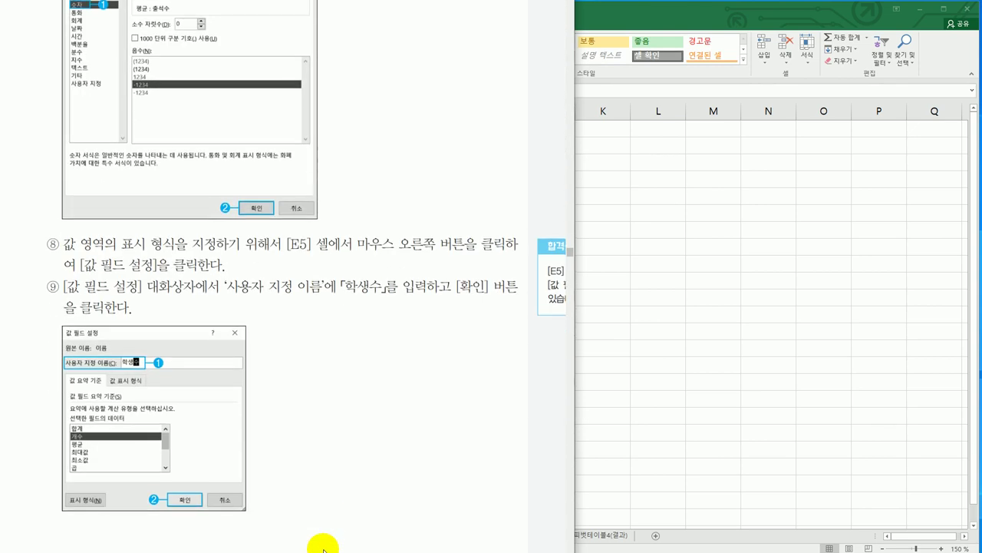
pyautogui.scroll(-10, 323, 547)
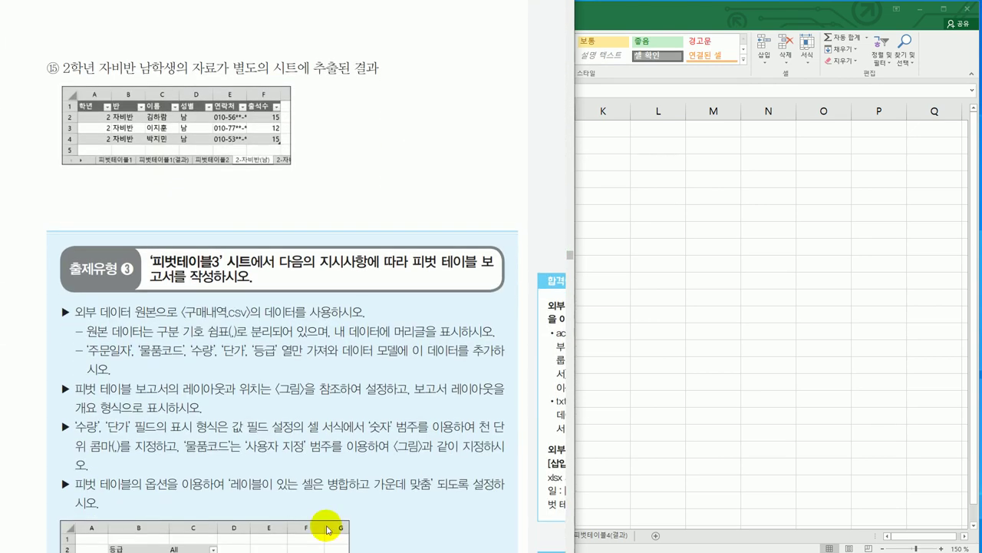
pyautogui.scroll(-3, 326, 530)
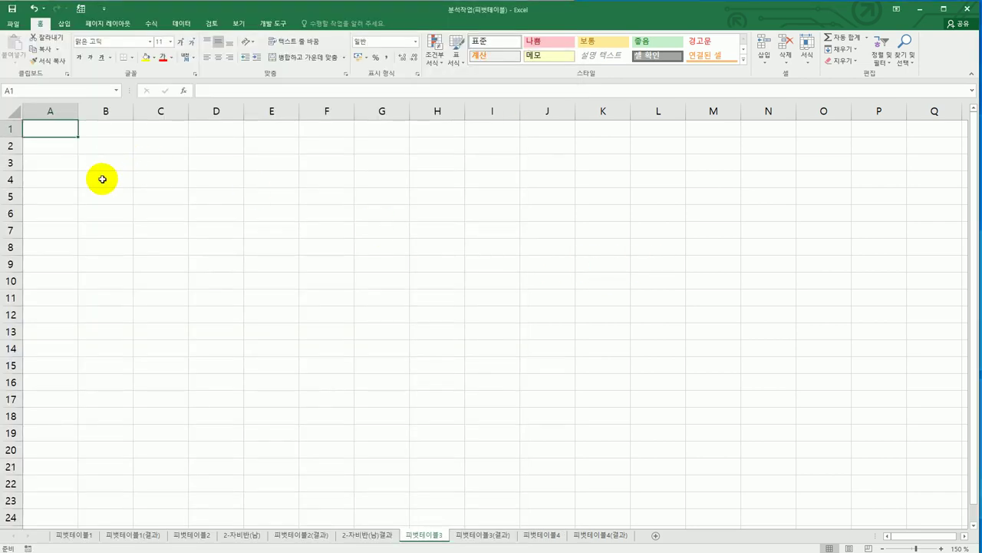
# Begin a PivotTable at cell B4 of 피벗테이블3 using an external data source, with its data added to the data model
pyautogui.click(103, 179)
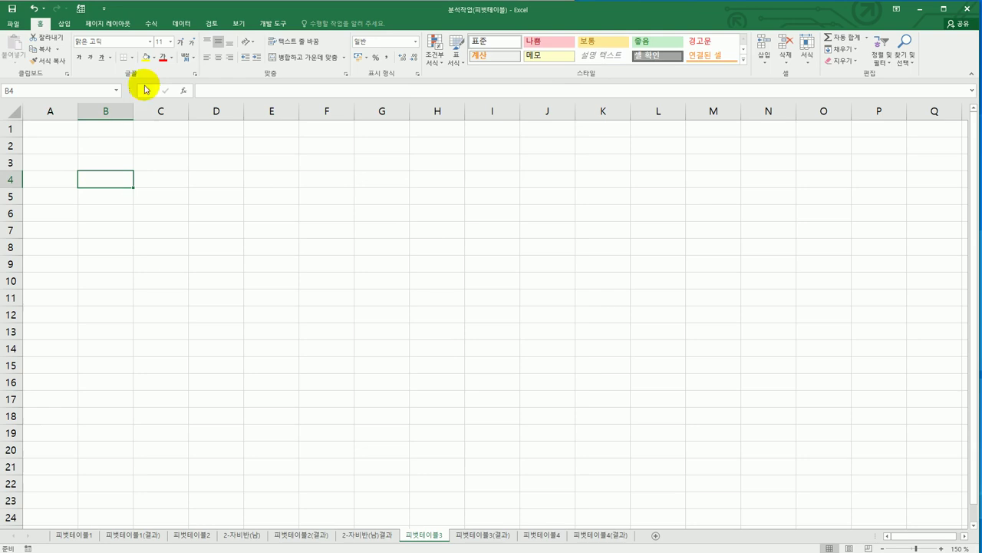
pyautogui.click(188, 27)
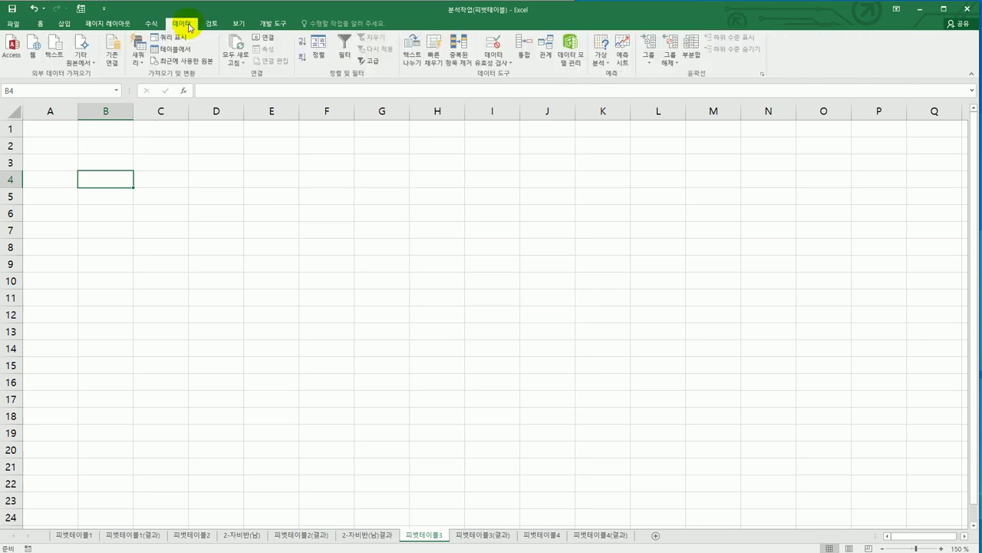
pyautogui.click(65, 25)
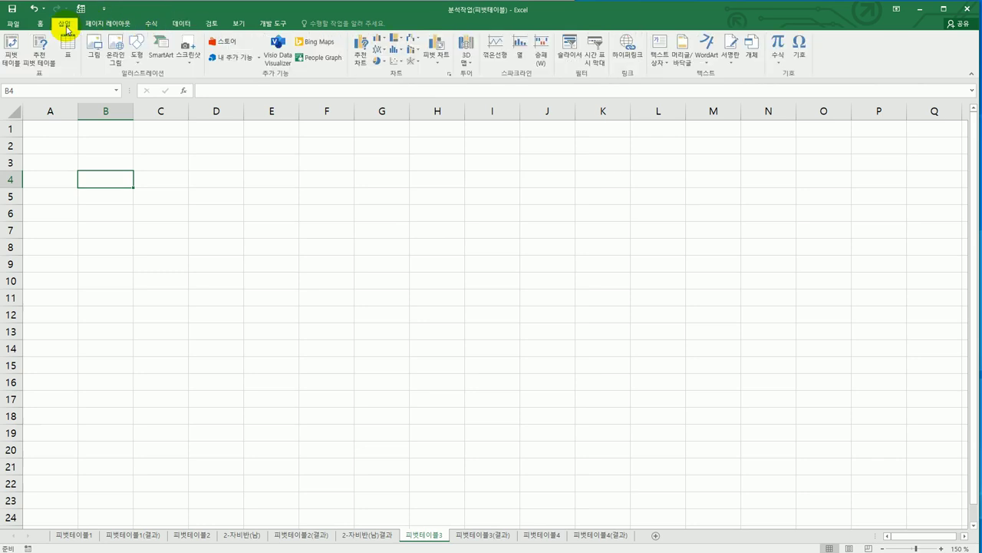
pyautogui.click(6, 58)
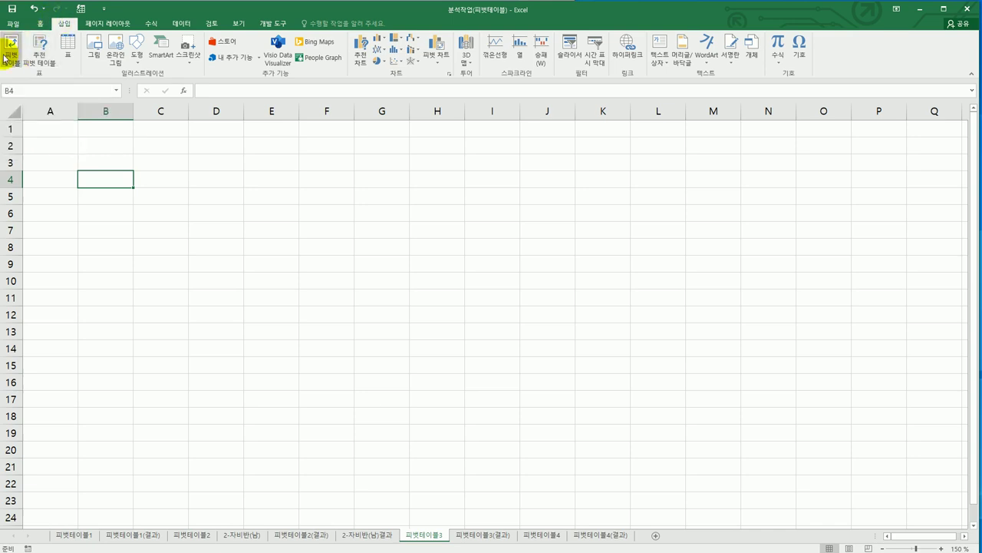
pyautogui.click(6, 58)
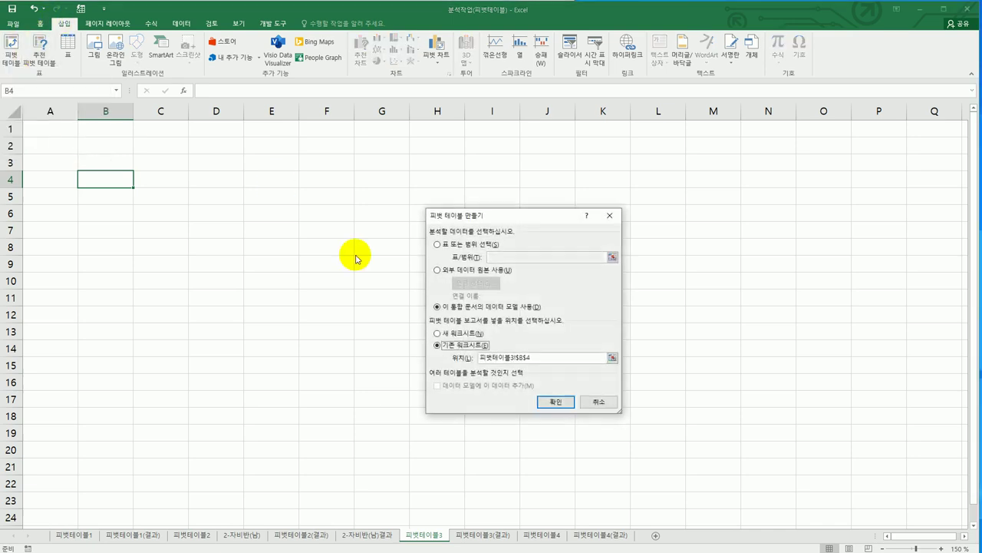
pyautogui.click(453, 273)
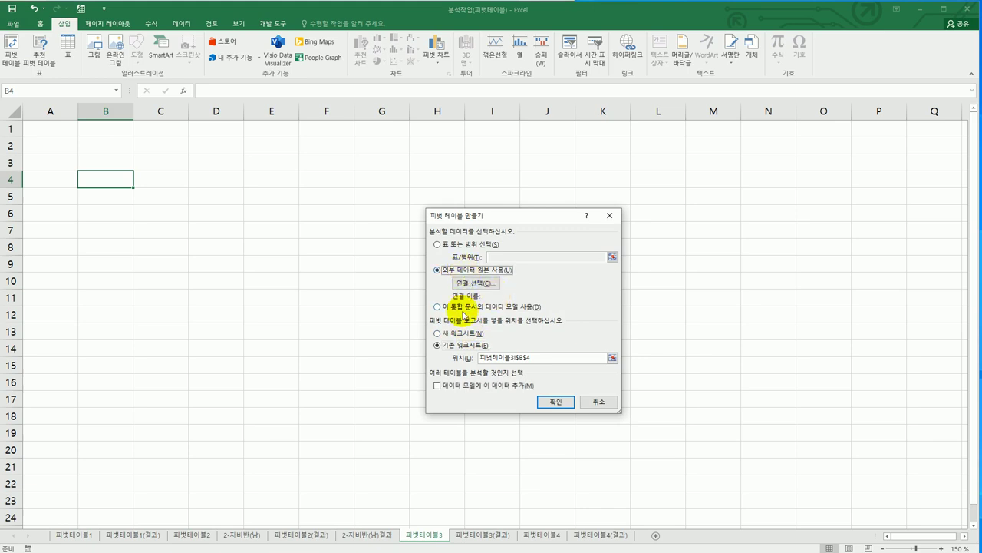
pyautogui.click(483, 393)
pyautogui.hotkey('alt', 'Tab')
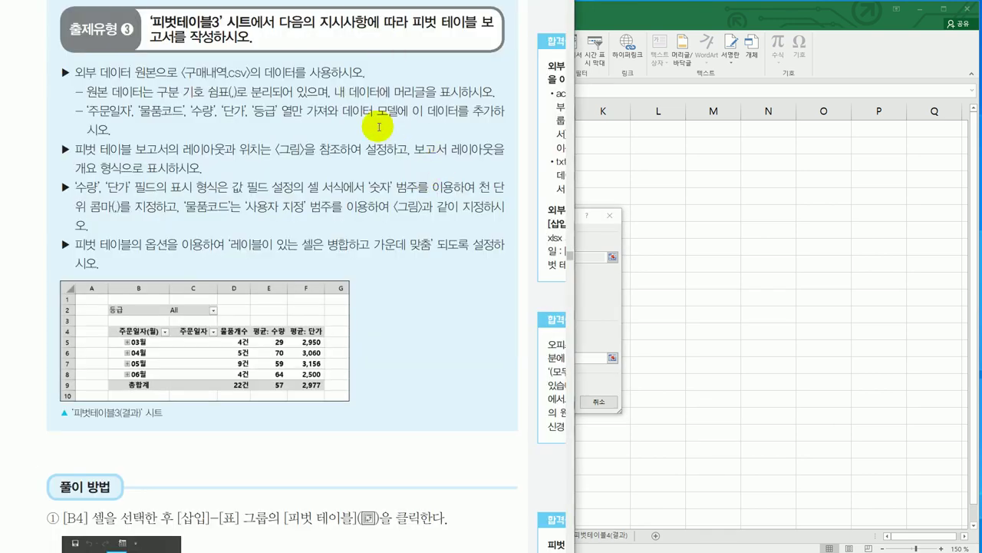
pyautogui.click(597, 289)
pyautogui.click(504, 392)
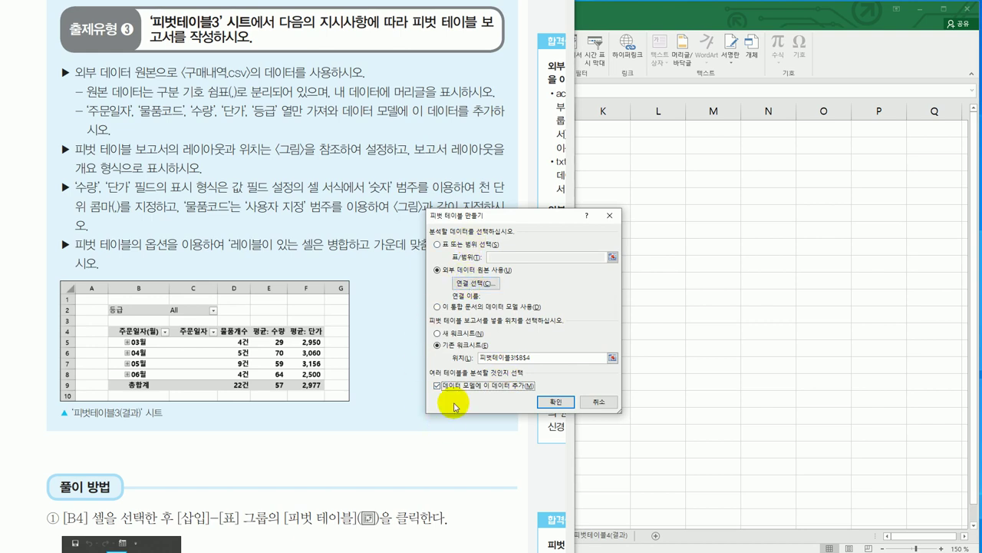
# Choose 구매내역.csv from the C: drive's 컴활1급\스프레드시트\이론 folder as the PivotTable's external data source
pyautogui.click(471, 284)
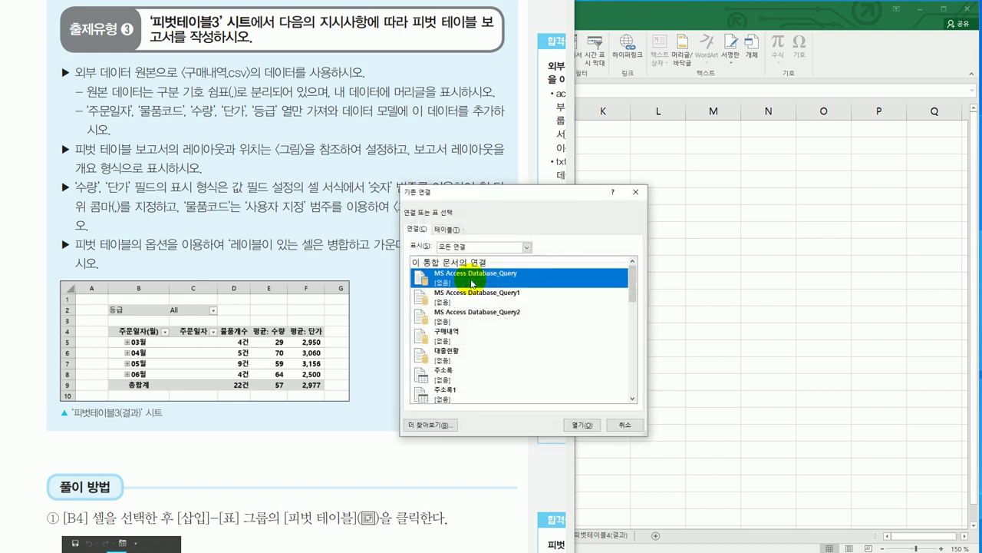
pyautogui.click(427, 424)
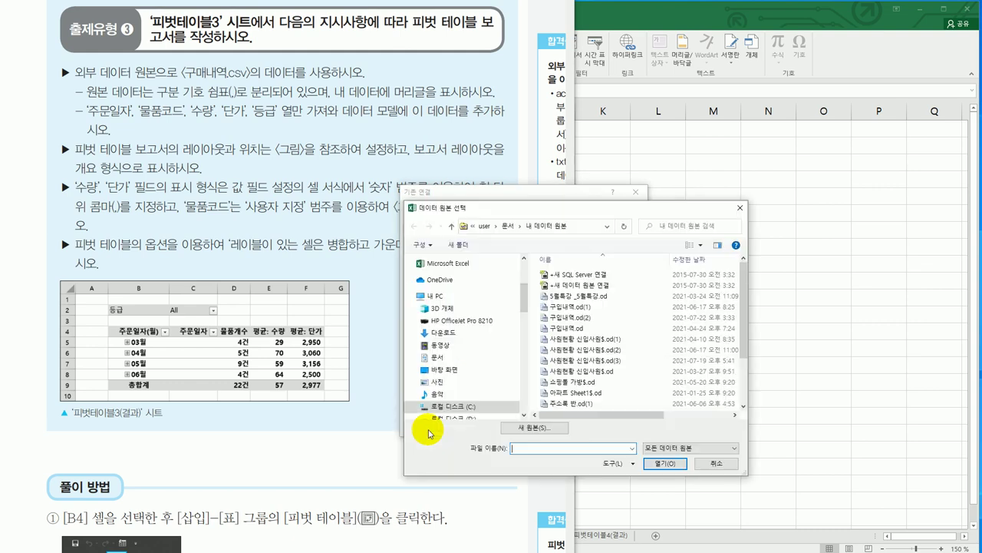
pyautogui.click(459, 406)
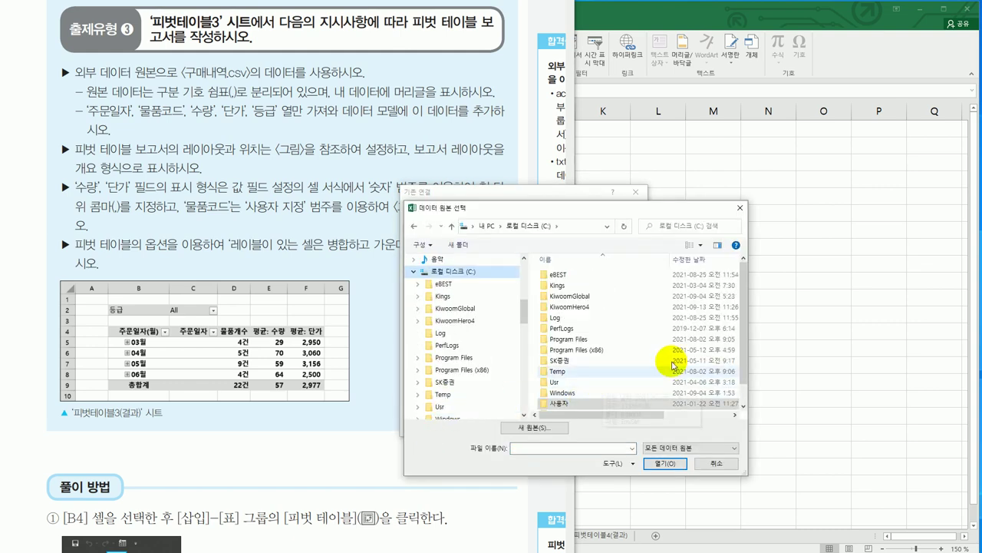
pyautogui.scroll(-1, 741, 389)
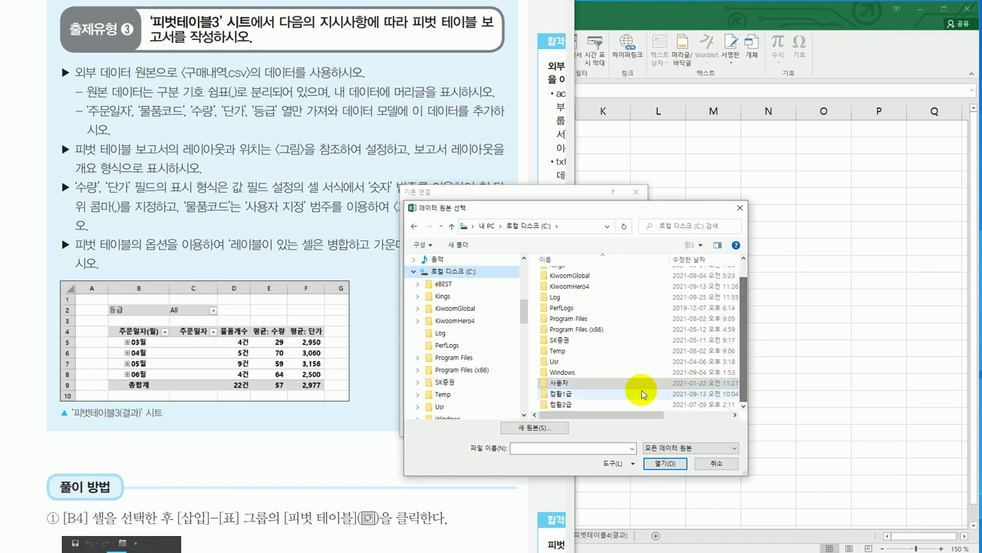
pyautogui.doubleClick(659, 394)
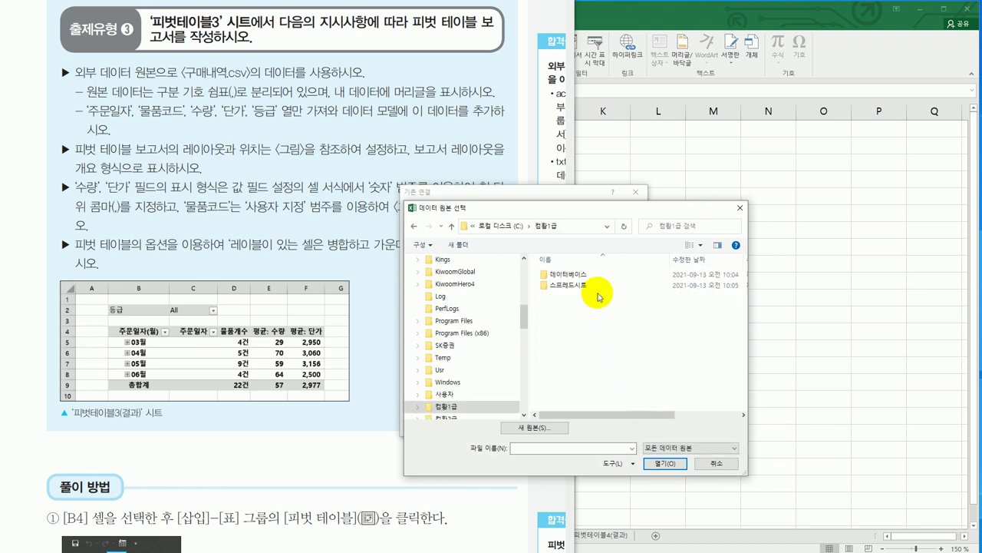
pyautogui.doubleClick(572, 286)
pyautogui.doubleClick(580, 318)
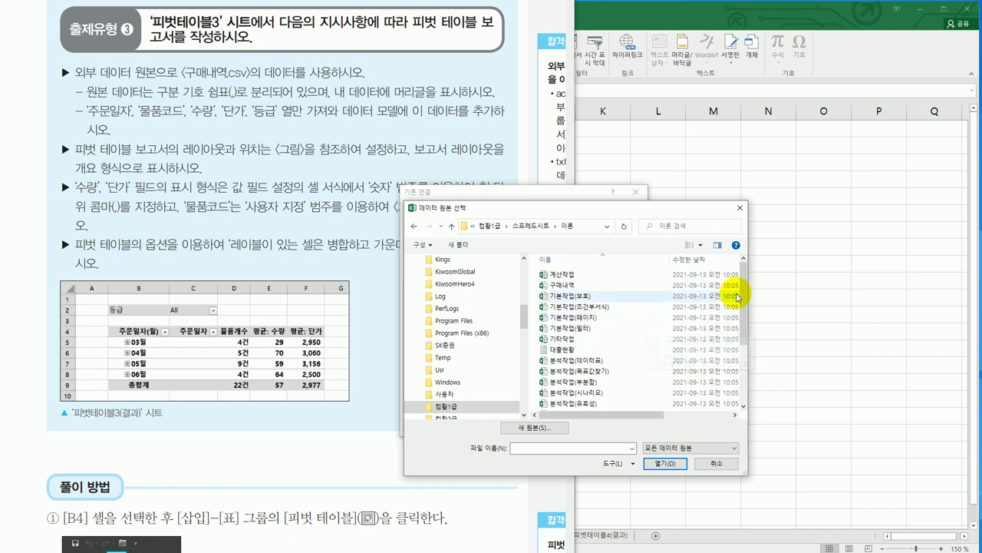
pyautogui.moveTo(743, 283)
pyautogui.mouseDown()
pyautogui.moveTo(743, 357)
pyautogui.moveTo(736, 278)
pyautogui.mouseUp()
pyautogui.click(547, 284)
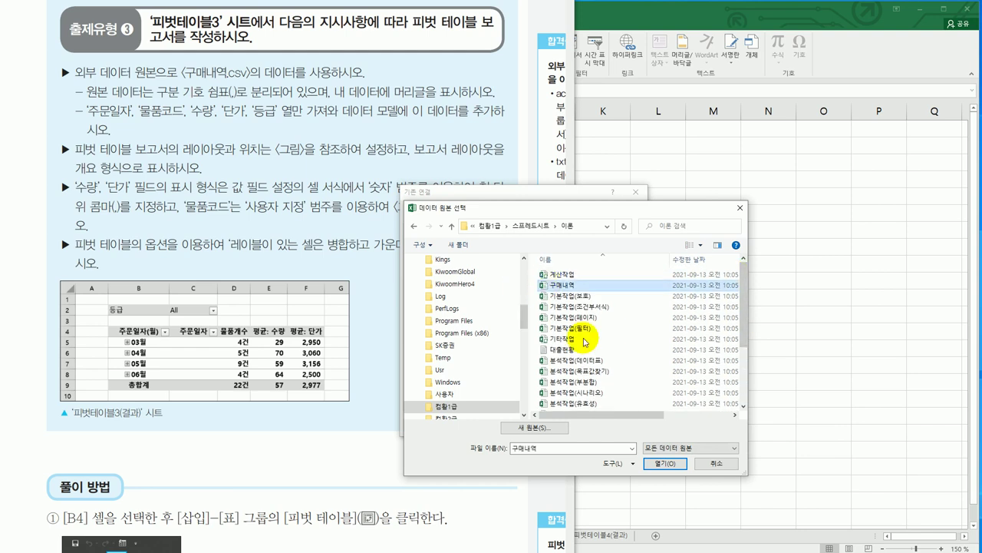
pyautogui.click(658, 464)
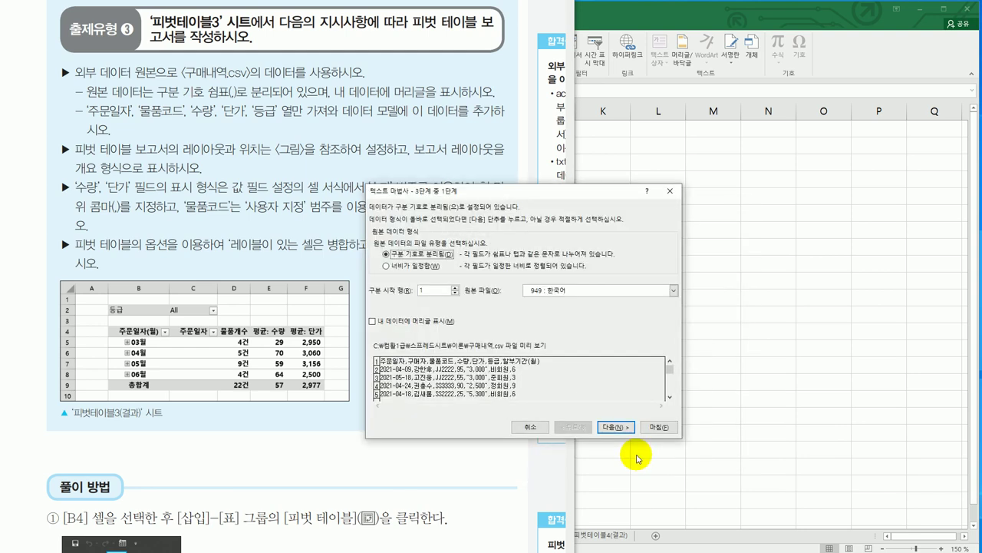
# Mark the imported text data as having headers and make comma the only delimiter in place of tab
pyautogui.moveTo(470, 192); pyautogui.dragTo(556, 182)
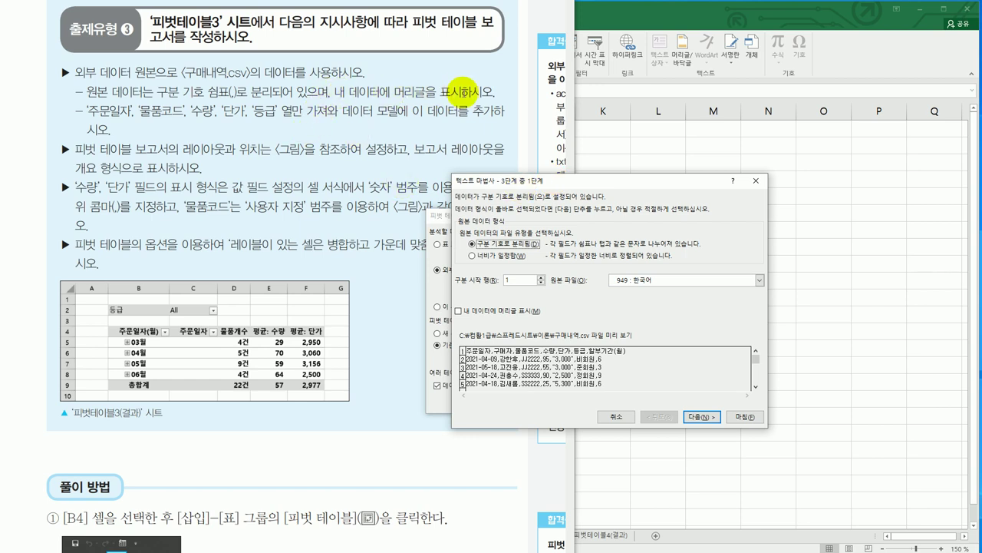
pyautogui.click(489, 310)
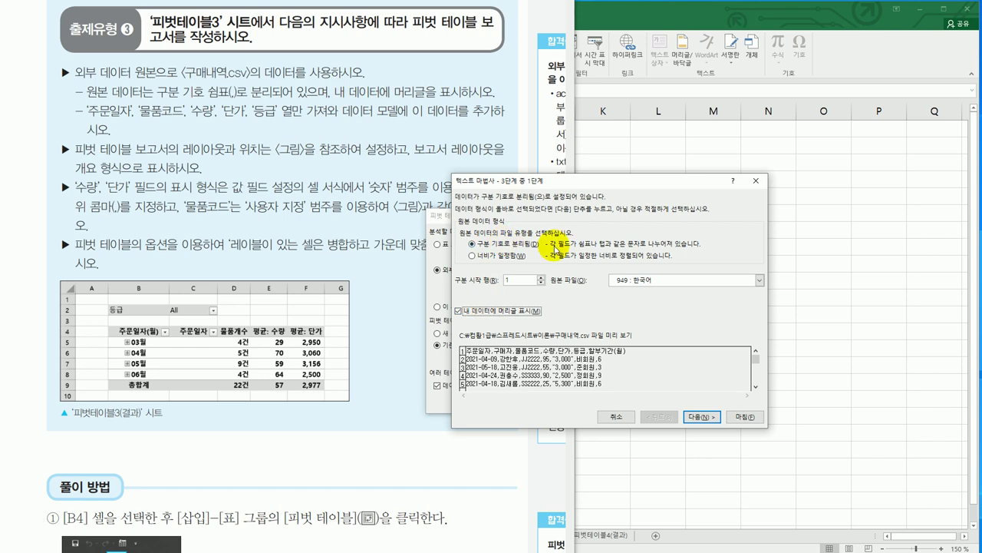
pyautogui.click(696, 418)
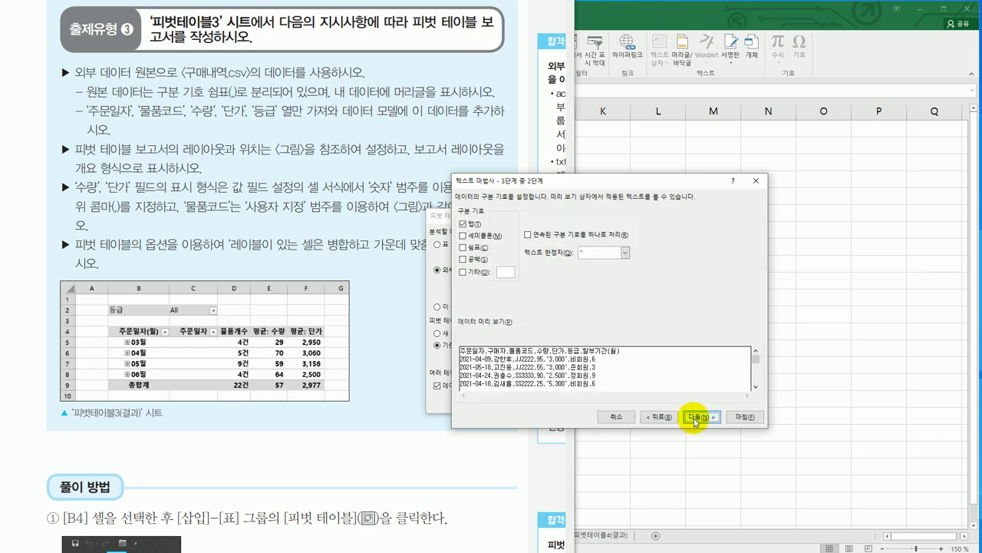
pyautogui.click(464, 223)
pyautogui.click(463, 247)
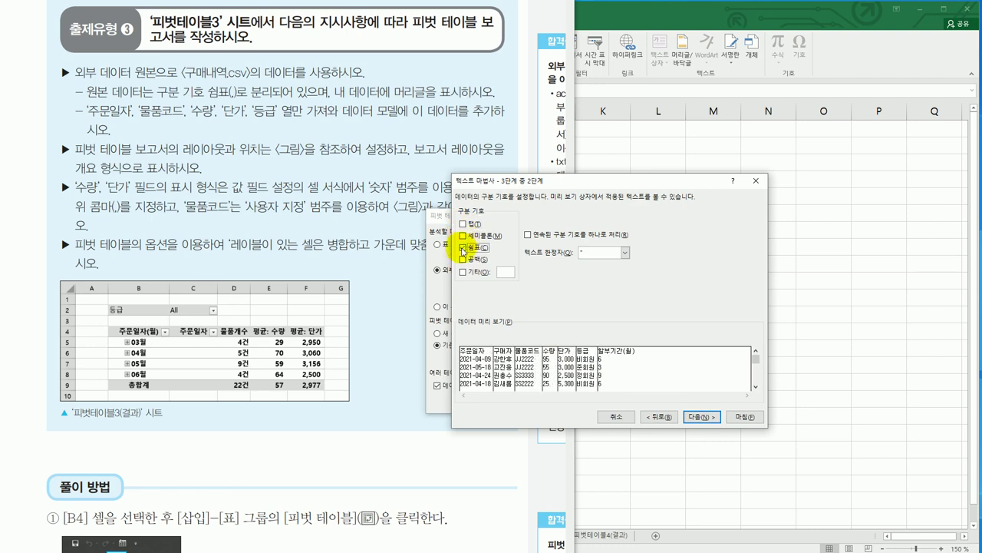
# Exclude the 구매자 and 할부기간(월) columns from the text import
pyautogui.click(694, 417)
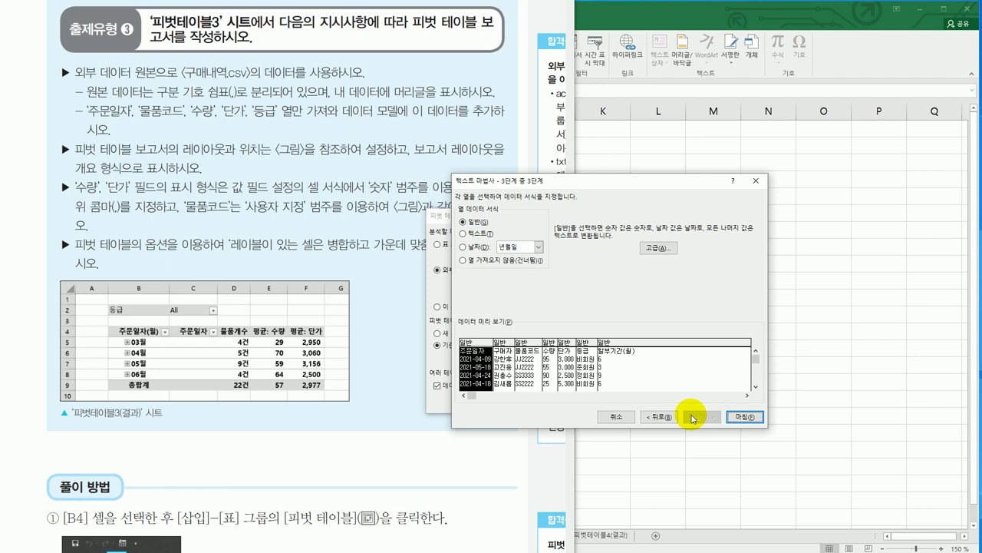
pyautogui.click(474, 380)
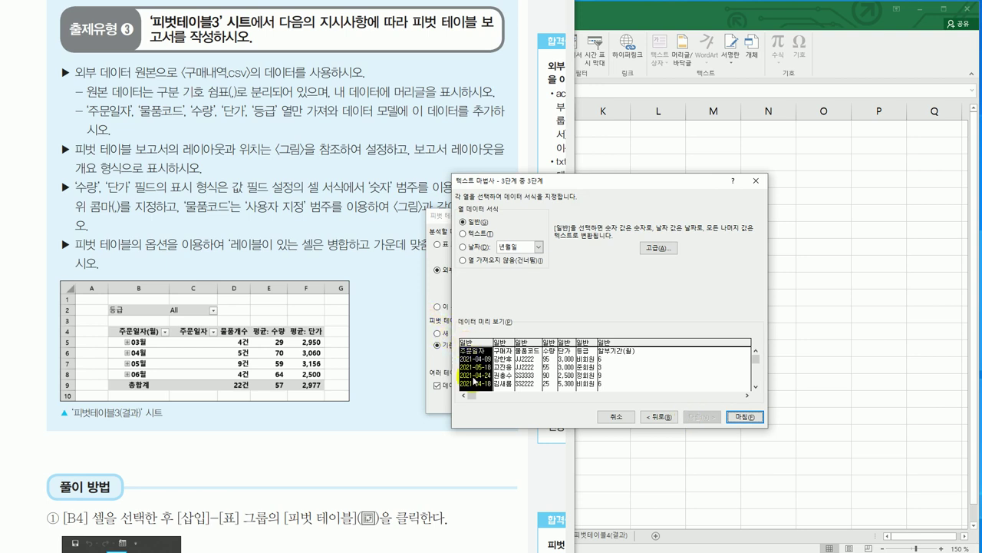
pyautogui.click(531, 379)
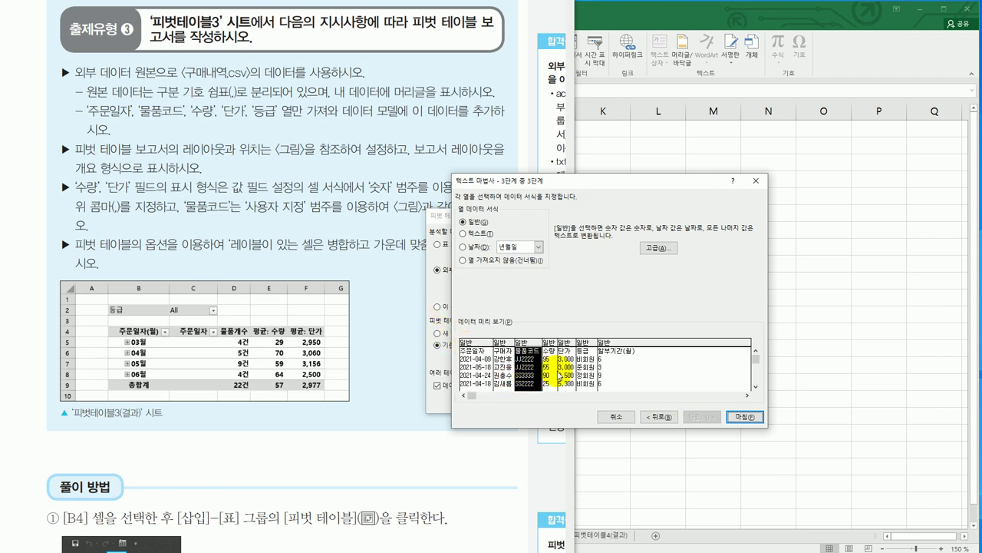
pyautogui.click(565, 372)
pyautogui.click(585, 376)
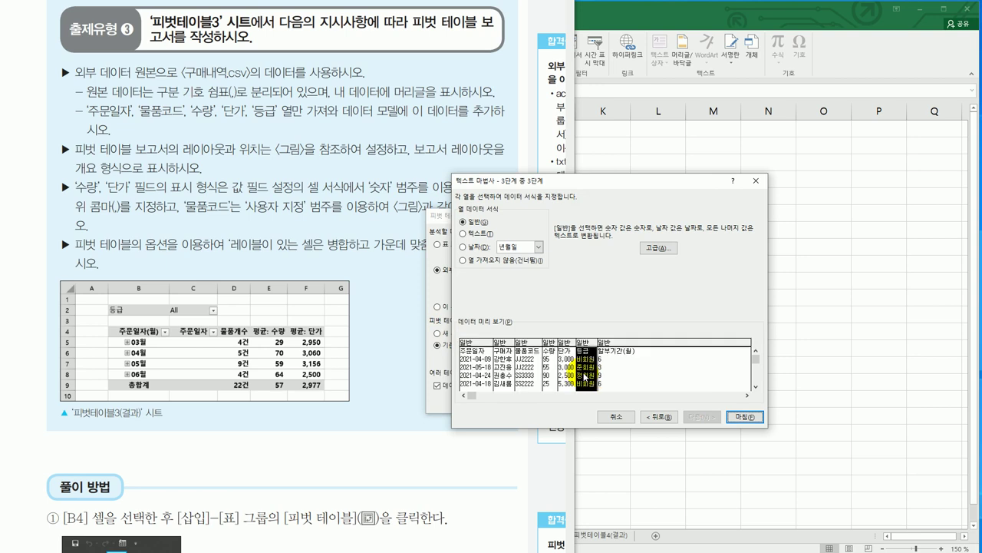
pyautogui.click(505, 377)
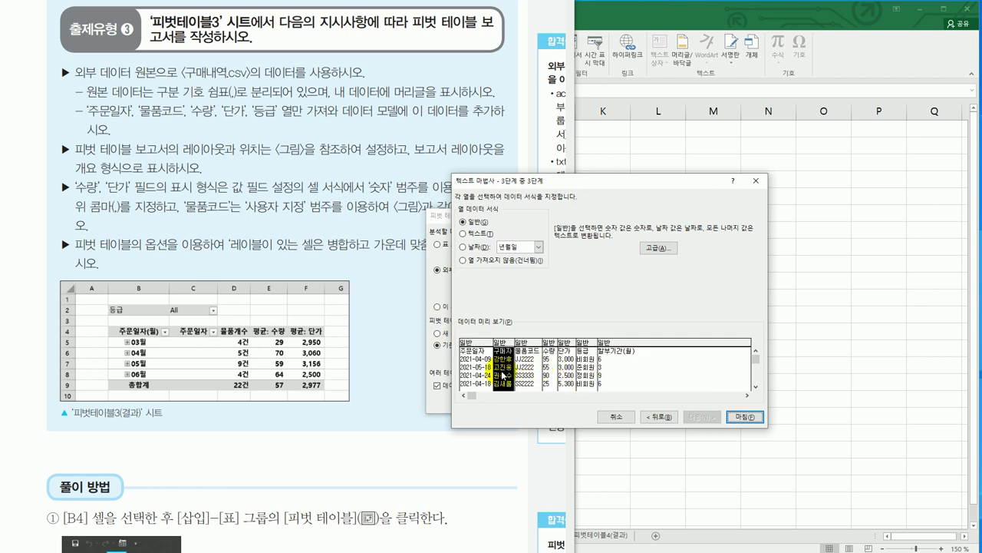
pyautogui.click(494, 261)
pyautogui.click(615, 371)
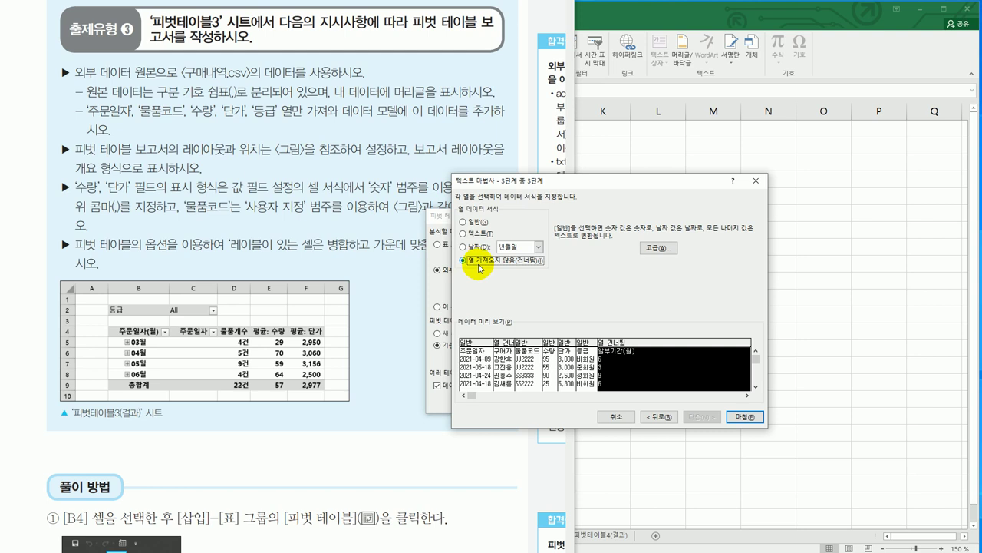
# Review the 주문일자, 물품코드, 수량, 단가 and 등급 columns kept for import, then finish the import and create the PivotTable
pyautogui.click(476, 361)
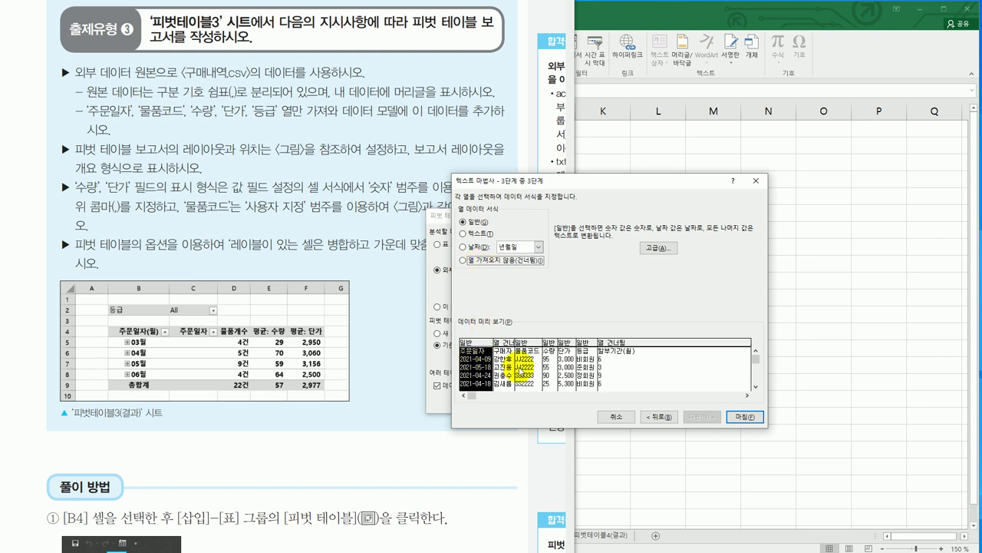
pyautogui.click(528, 375)
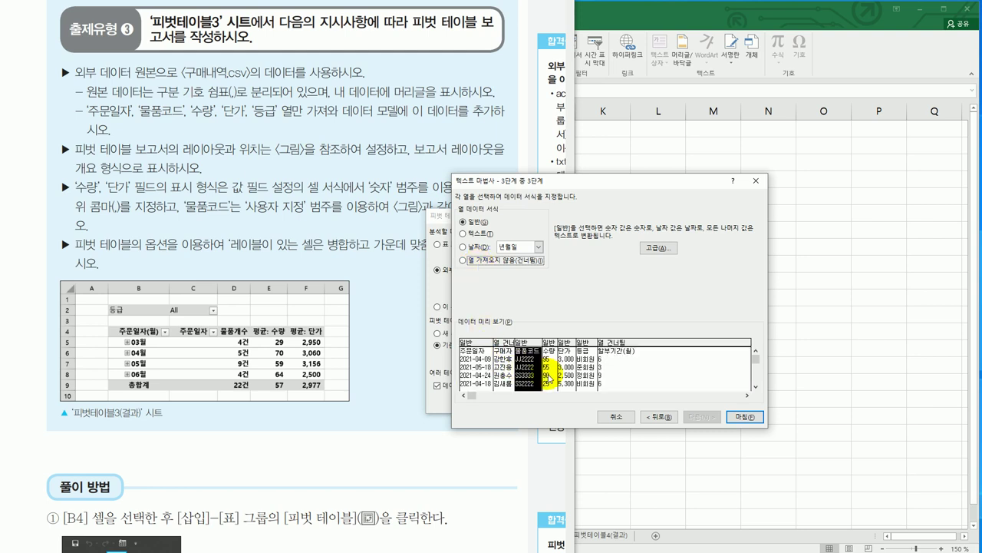
pyautogui.click(549, 377)
pyautogui.click(568, 376)
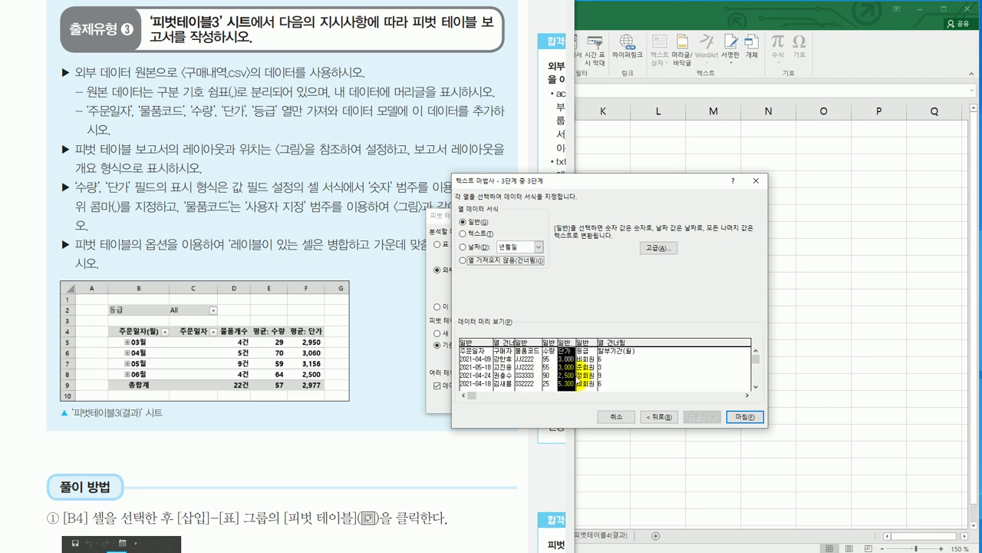
pyautogui.click(583, 380)
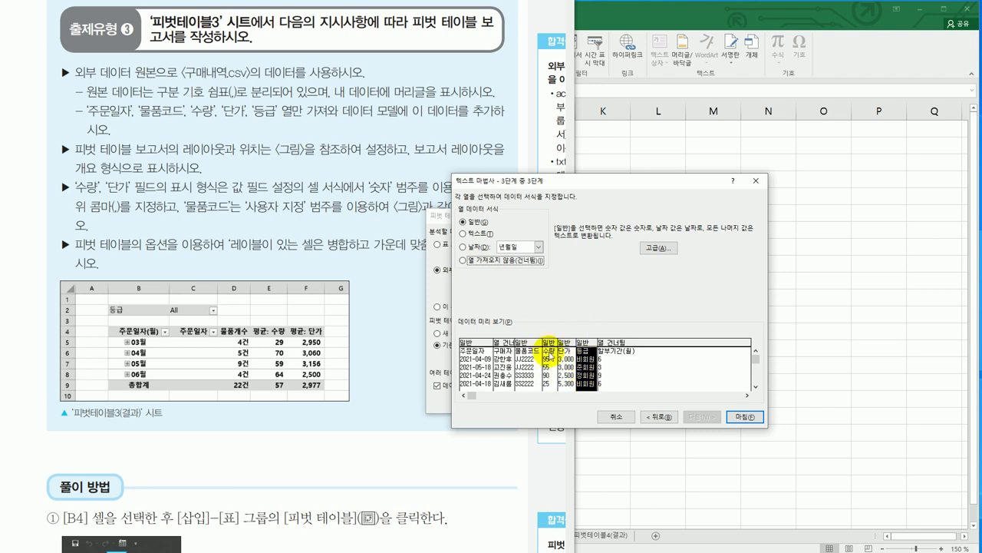
pyautogui.click(745, 417)
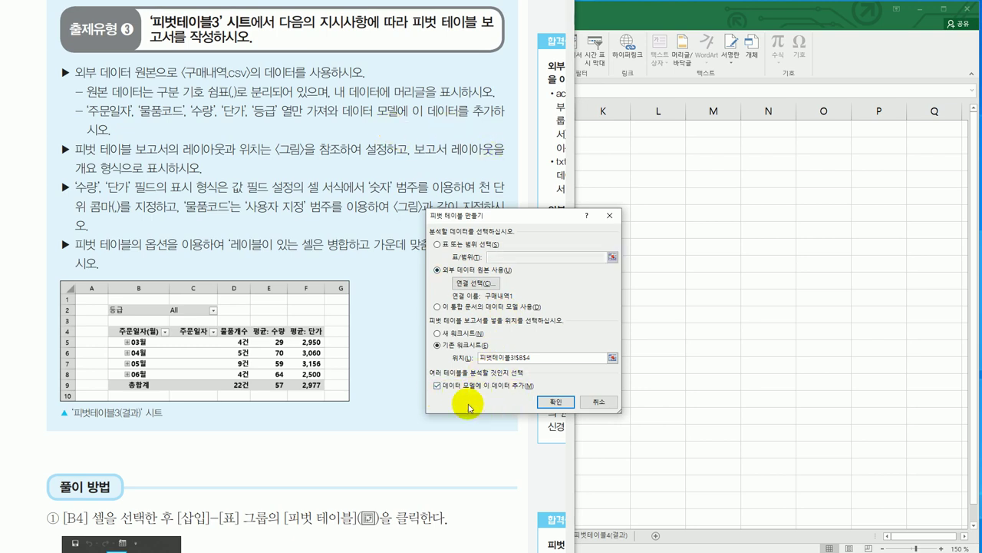
pyautogui.click(556, 403)
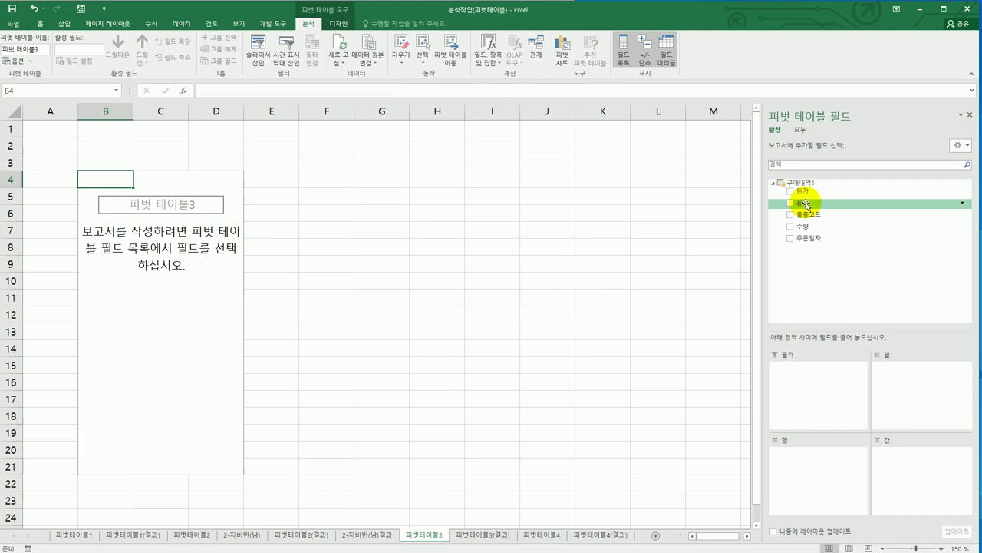
# Lay out the PivotTable with 등급 as filter, 주문일자 as rows, and 물품코드, 수량 and 단가 as values in that order
pyautogui.moveTo(811, 201); pyautogui.dragTo(819, 381)
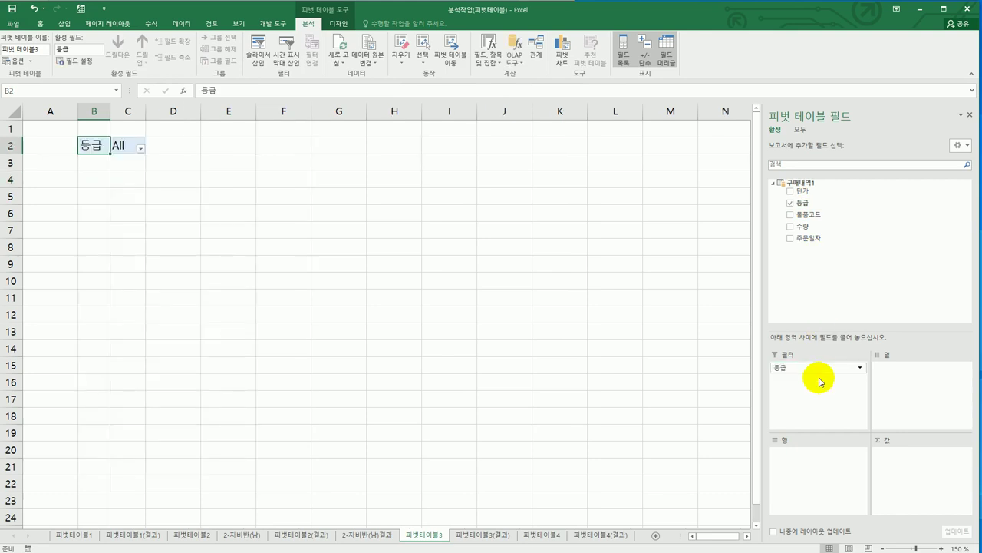
pyautogui.moveTo(811, 239); pyautogui.dragTo(825, 464)
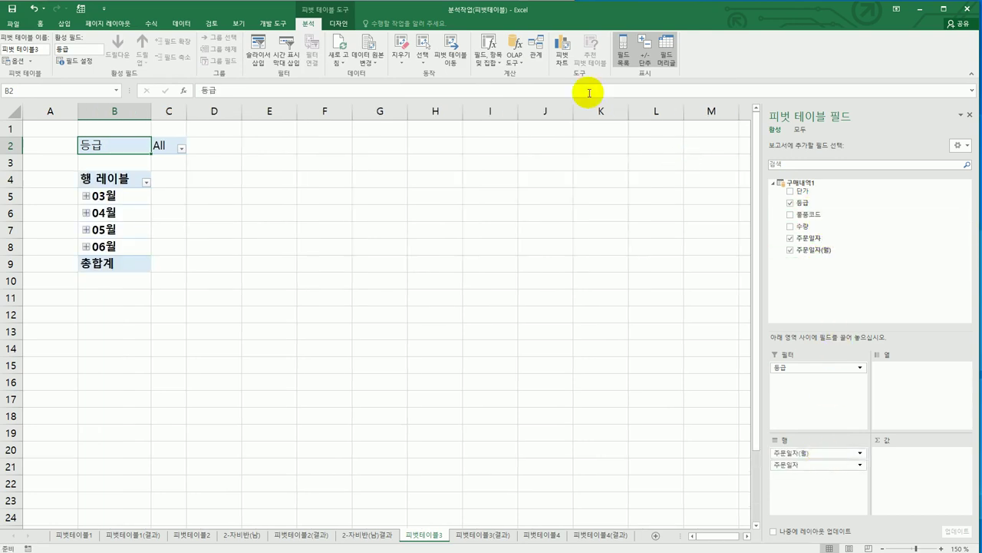
pyautogui.hotkey('alt', 'Tab')
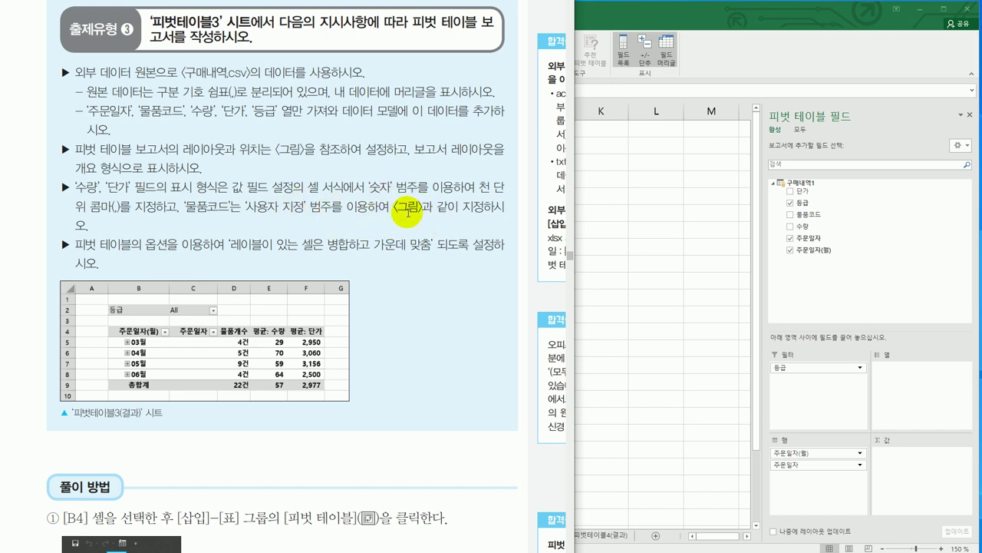
pyautogui.click(816, 206)
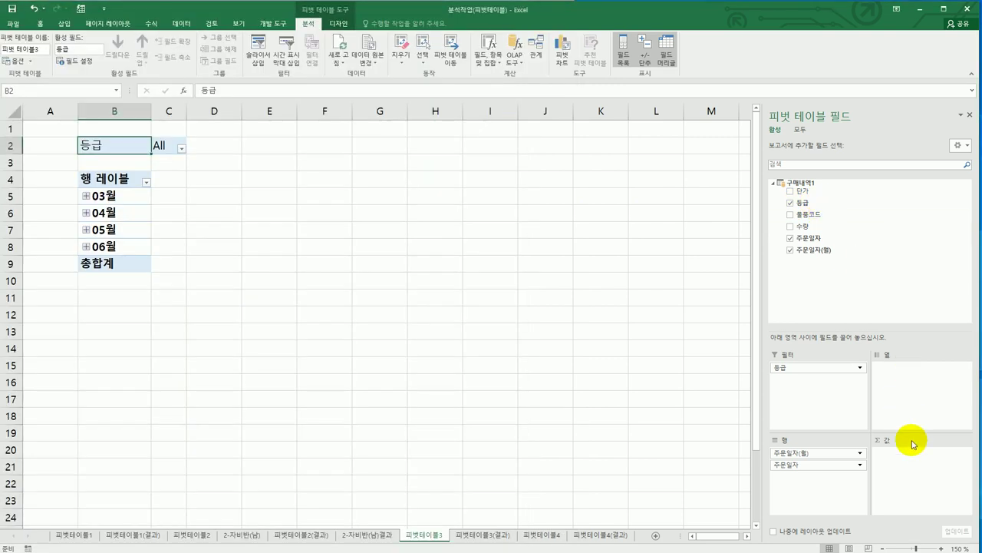
pyautogui.moveTo(803, 214); pyautogui.dragTo(892, 479)
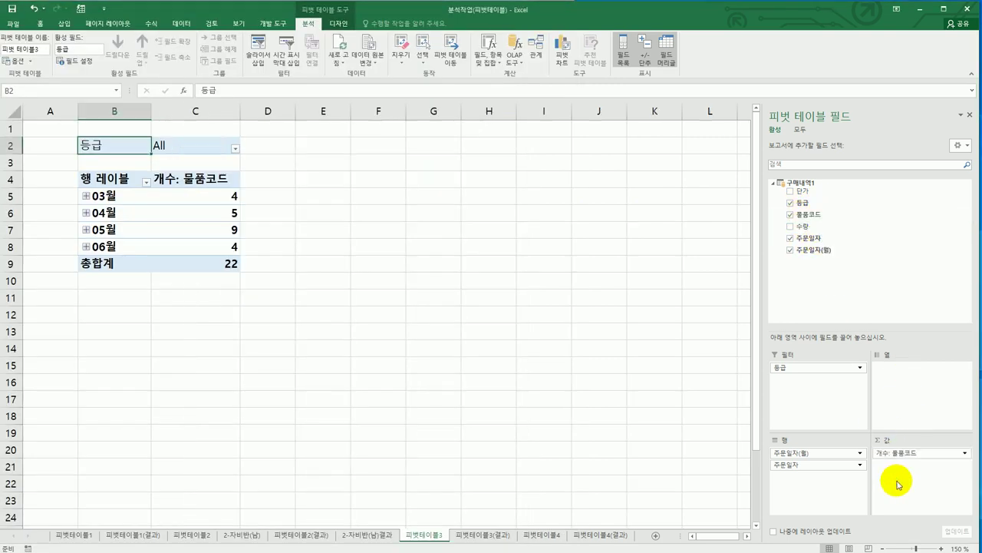
pyautogui.moveTo(826, 226); pyautogui.dragTo(900, 470)
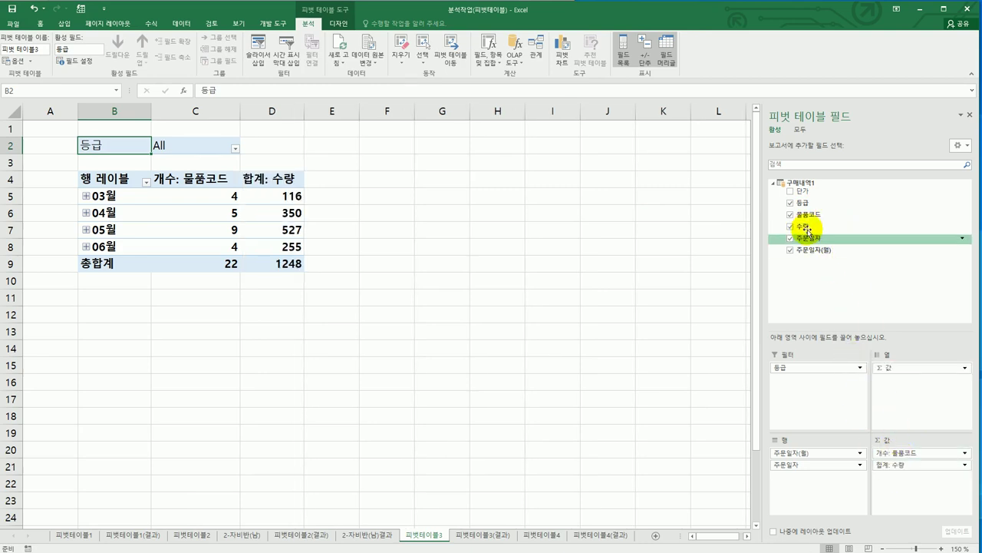
pyautogui.moveTo(854, 332); pyautogui.dragTo(899, 500)
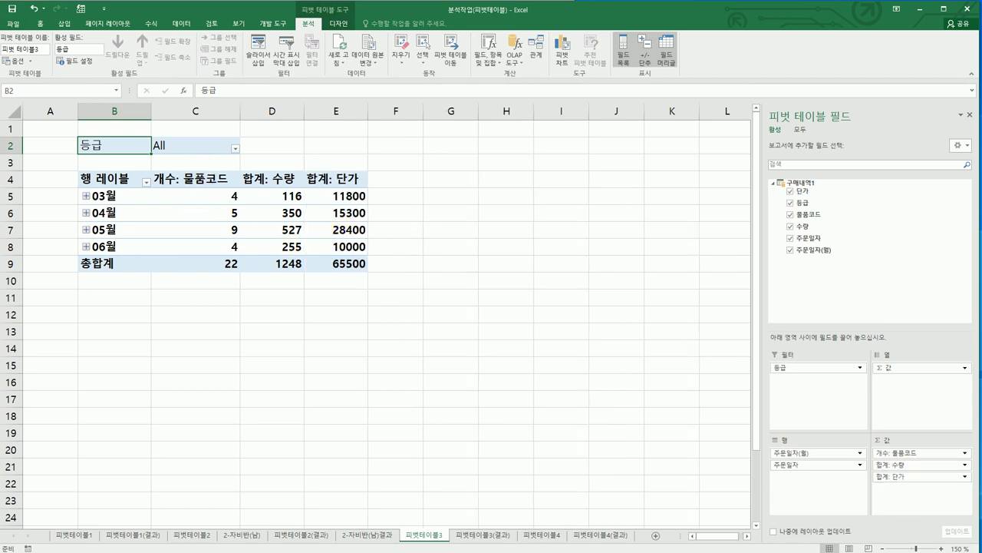
# Check the textbook's result picture and summarize the 수량 value field by average
pyautogui.hotkey('alt', 'Tab')
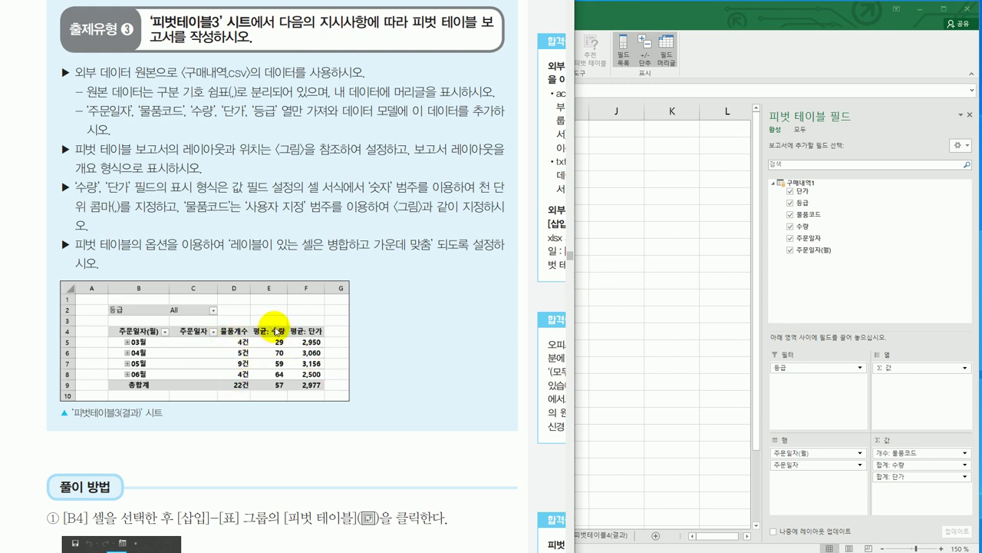
pyautogui.click(635, 229)
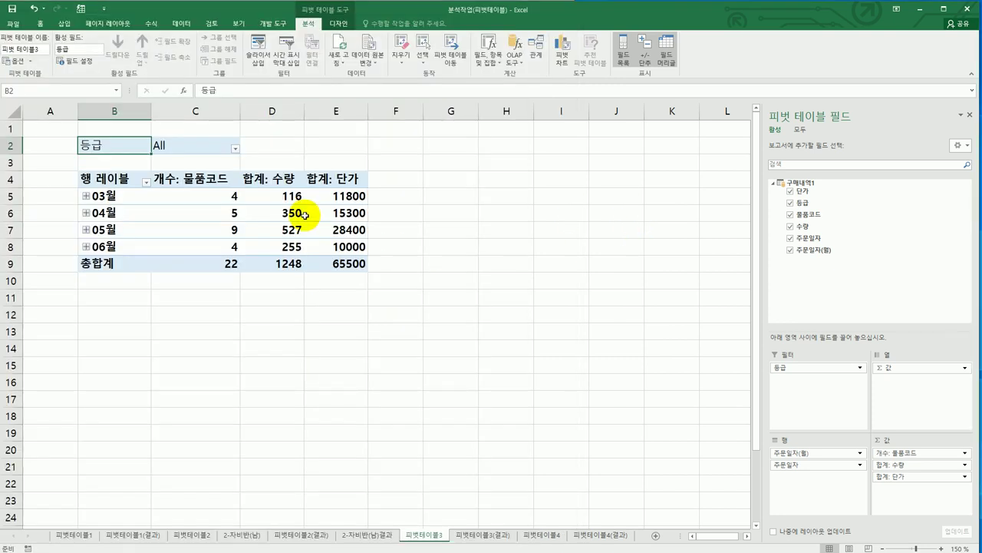
pyautogui.click(279, 178)
pyautogui.rightClick(280, 180)
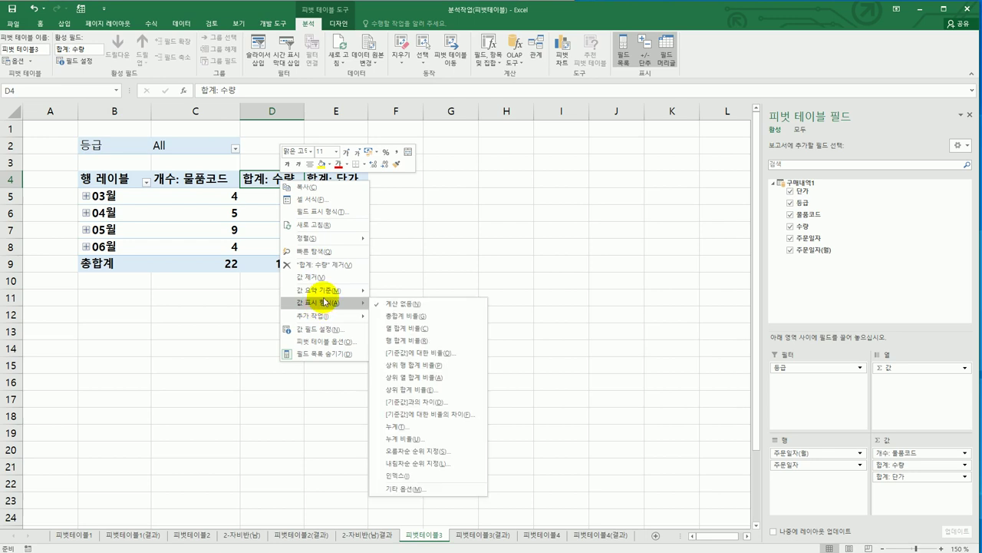
pyautogui.moveTo(330, 291)
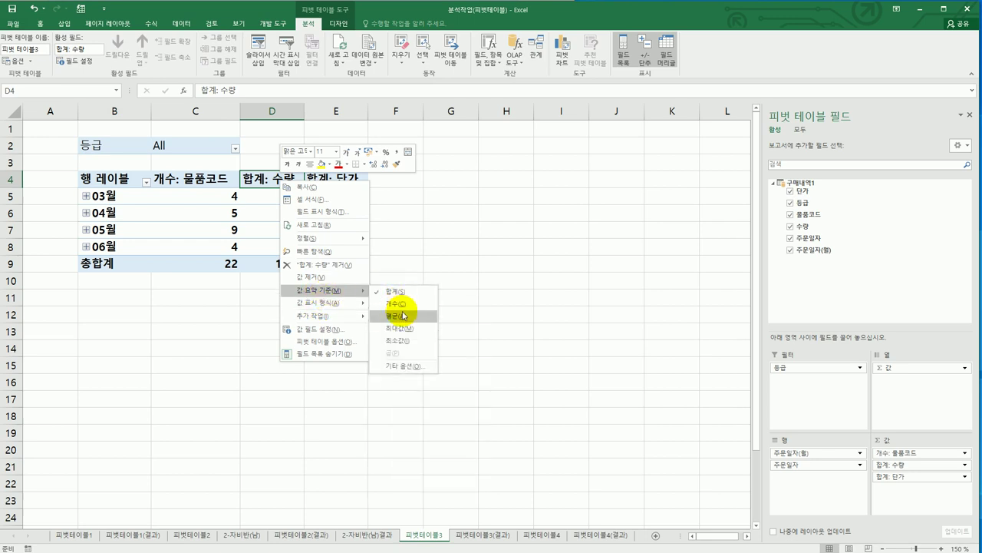
pyautogui.click(404, 316)
# Summarize the 단가 value field by average instead of sum
pyautogui.click(346, 178)
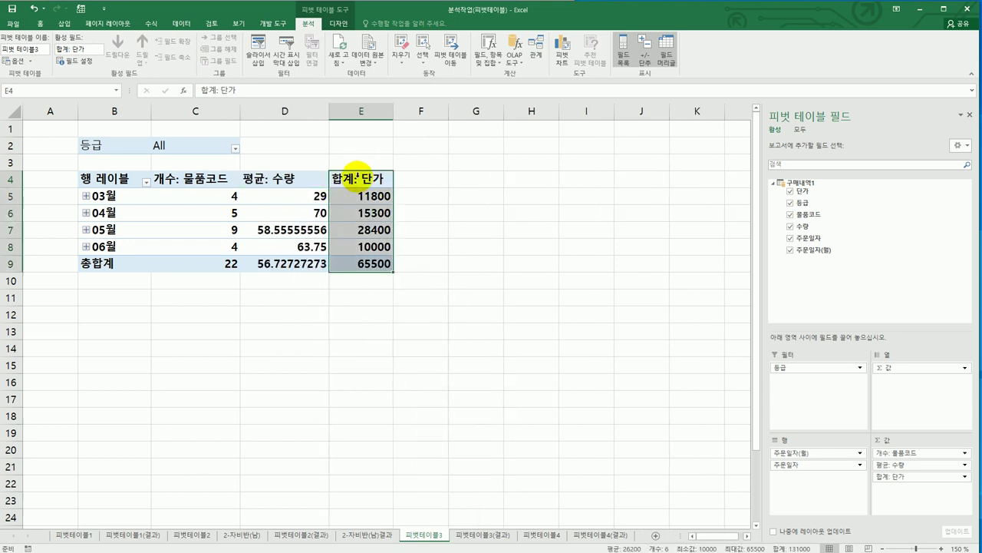
pyautogui.rightClick(358, 178)
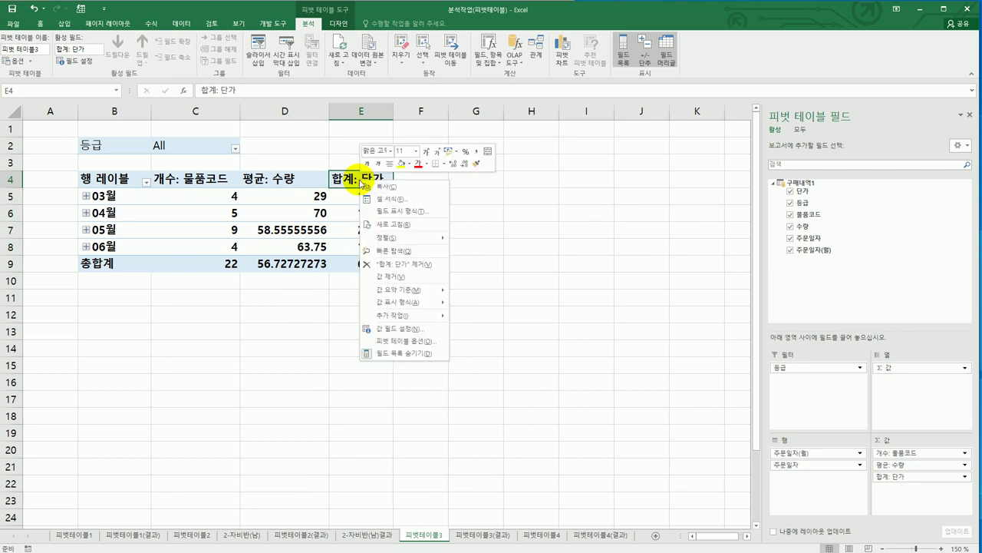
pyautogui.moveTo(419, 296)
pyautogui.click(478, 313)
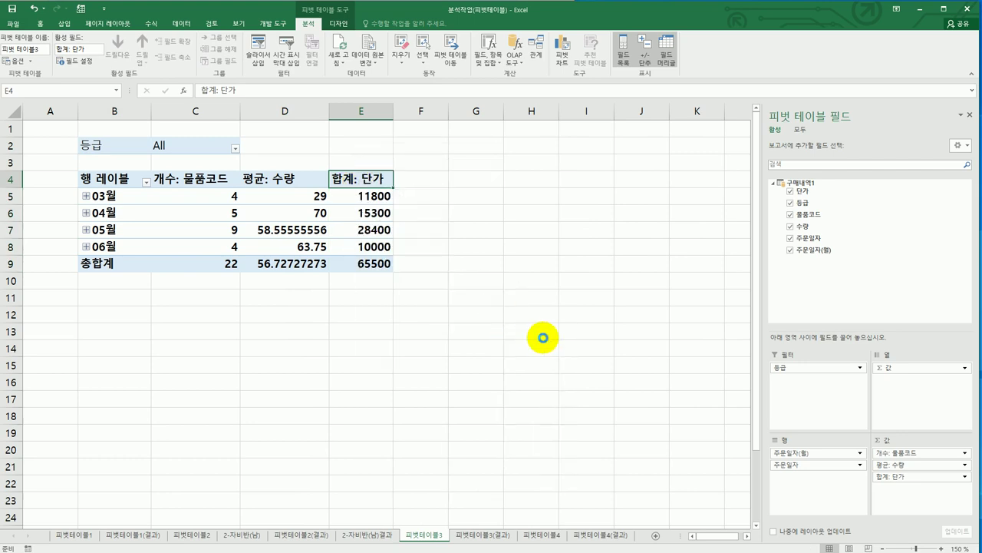
pyautogui.click(551, 340)
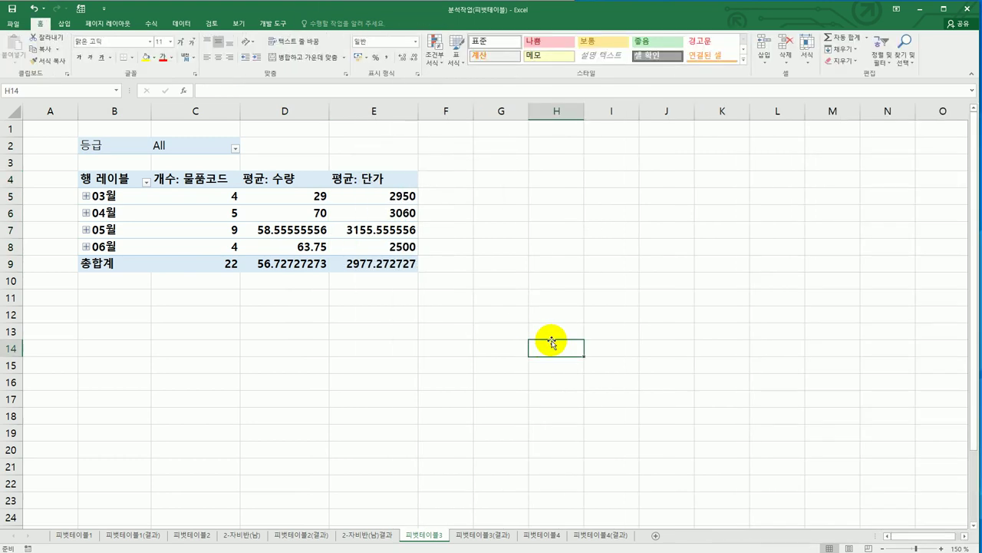
# Rename the 물품코드 count field to 물품개수 and give it the custom number format #건
pyautogui.click(198, 180)
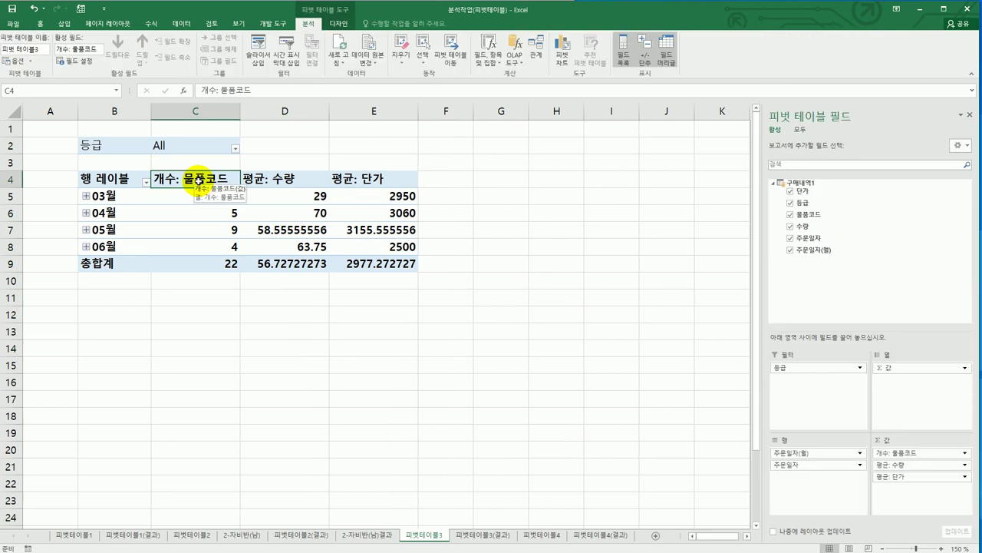
pyautogui.doubleClick(198, 181)
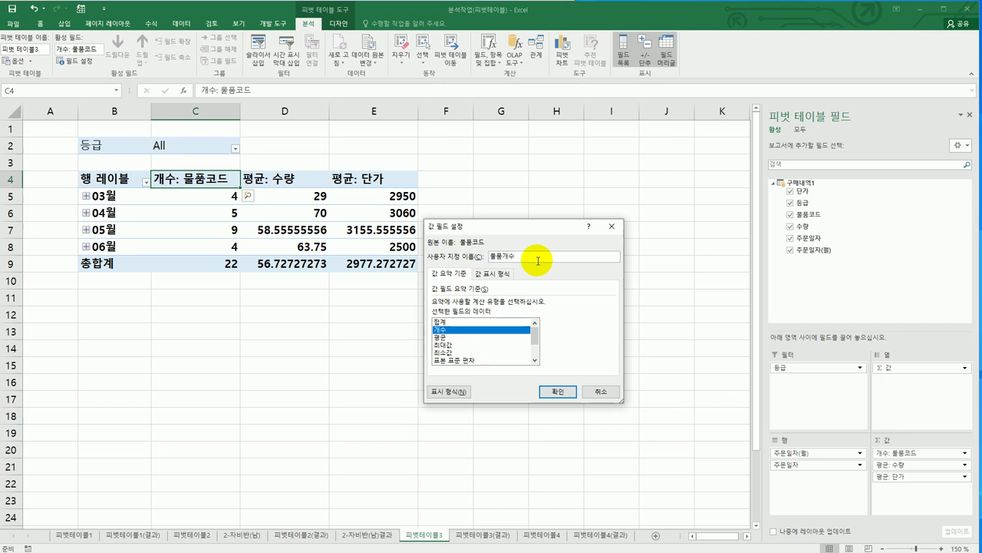
pyautogui.click(448, 391)
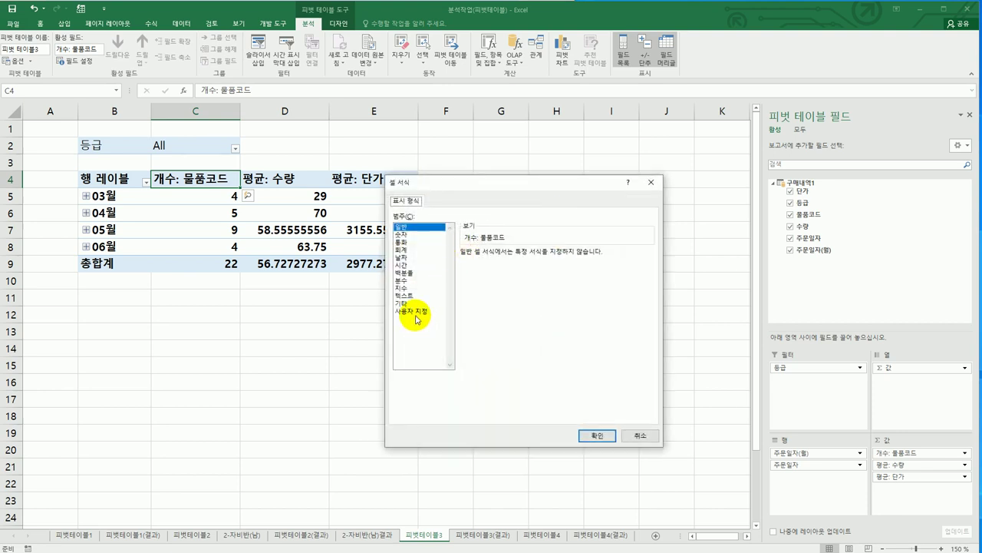
pyautogui.click(416, 311)
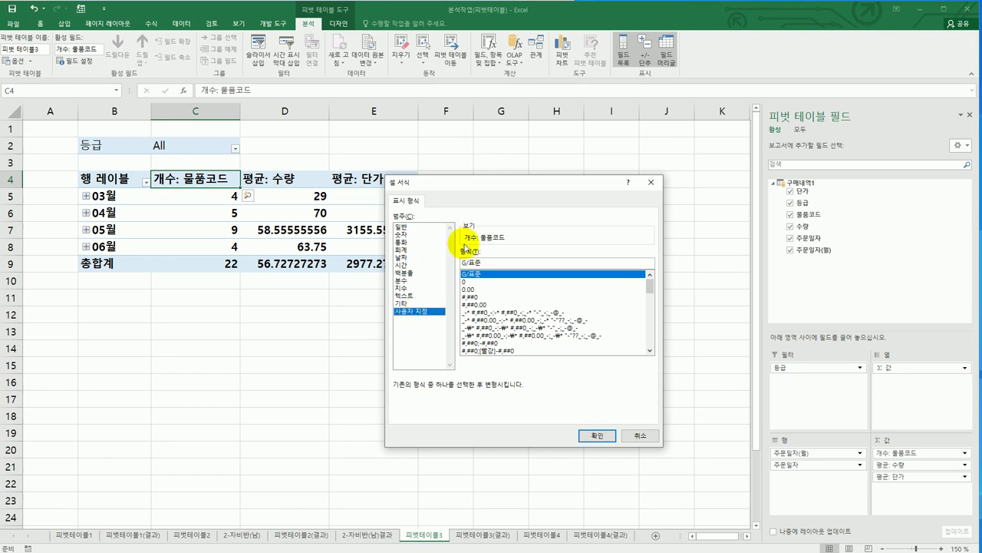
pyautogui.moveTo(508, 264); pyautogui.dragTo(458, 264)
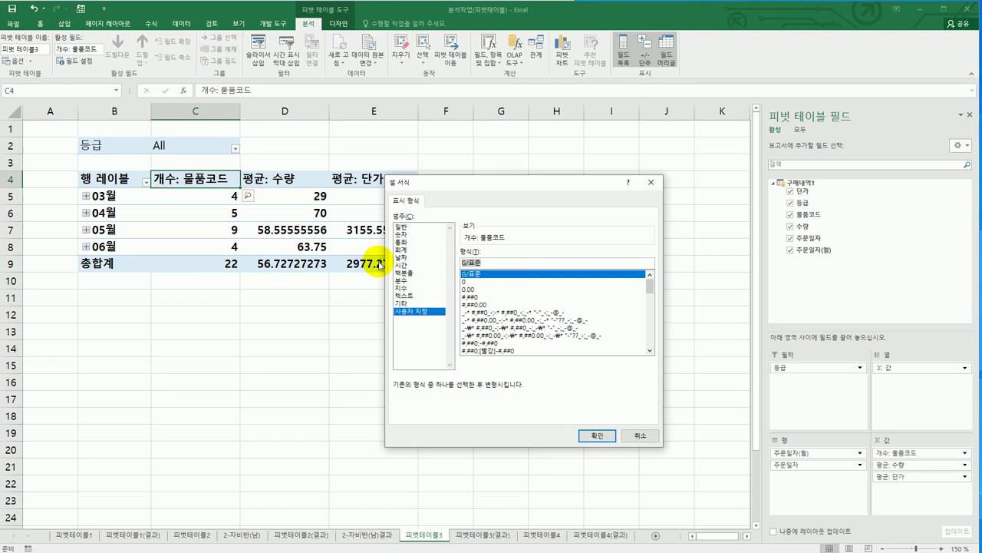
pyautogui.write('#건')
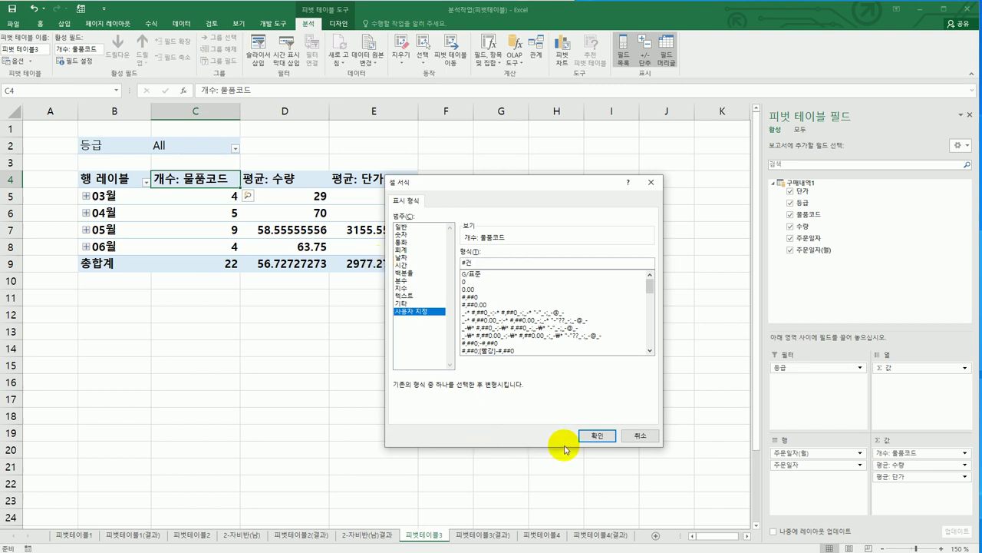
pyautogui.click(592, 435)
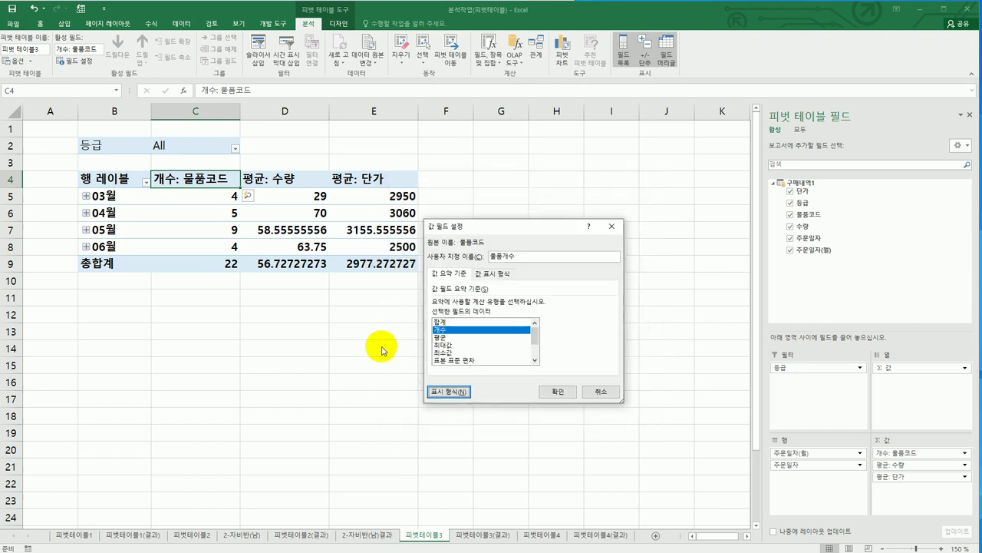
pyautogui.click(558, 391)
pyautogui.hotkey('alt', 'Tab')
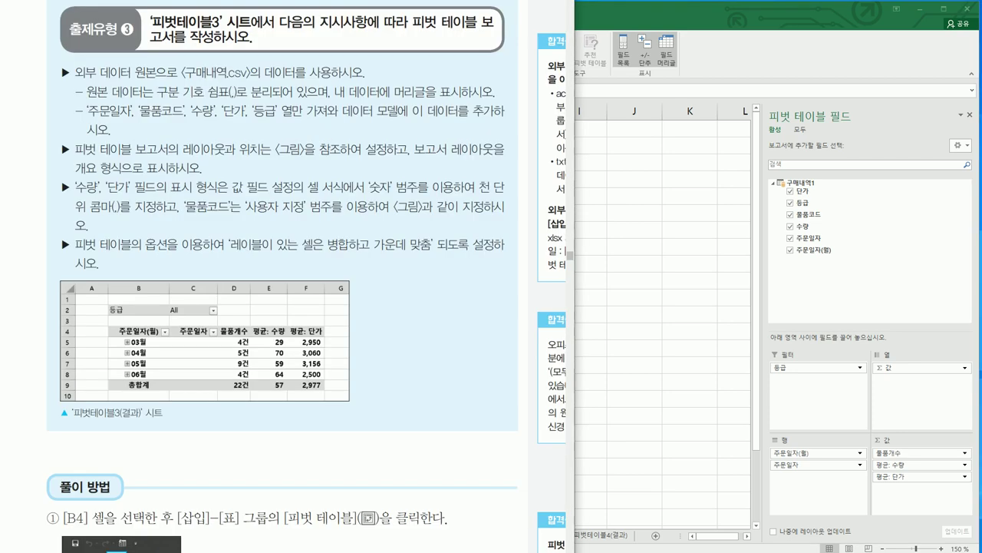
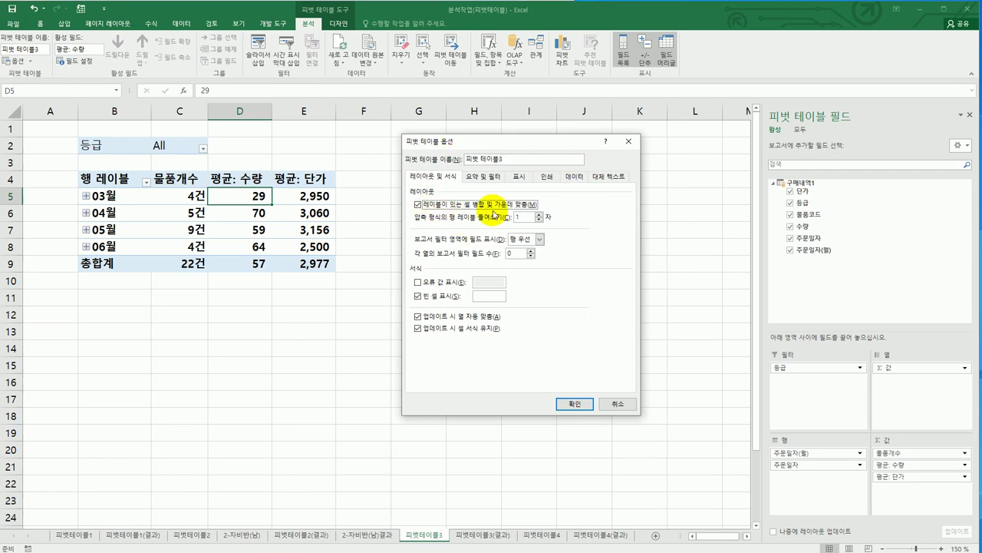
# Apply the PivotTable option that merges and centers cells with labels, after reviewing the layout and totals settings
pyautogui.click(485, 298)
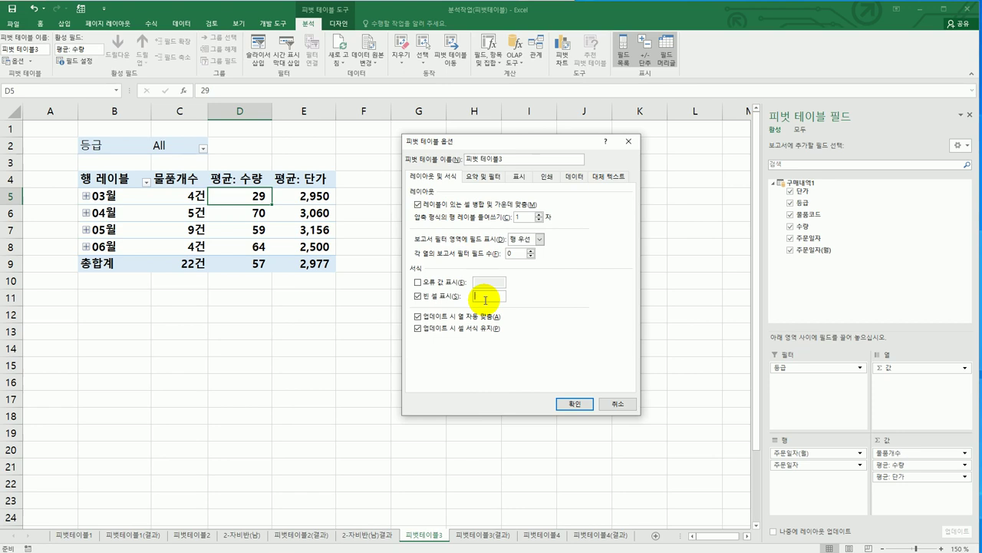
pyautogui.click(482, 176)
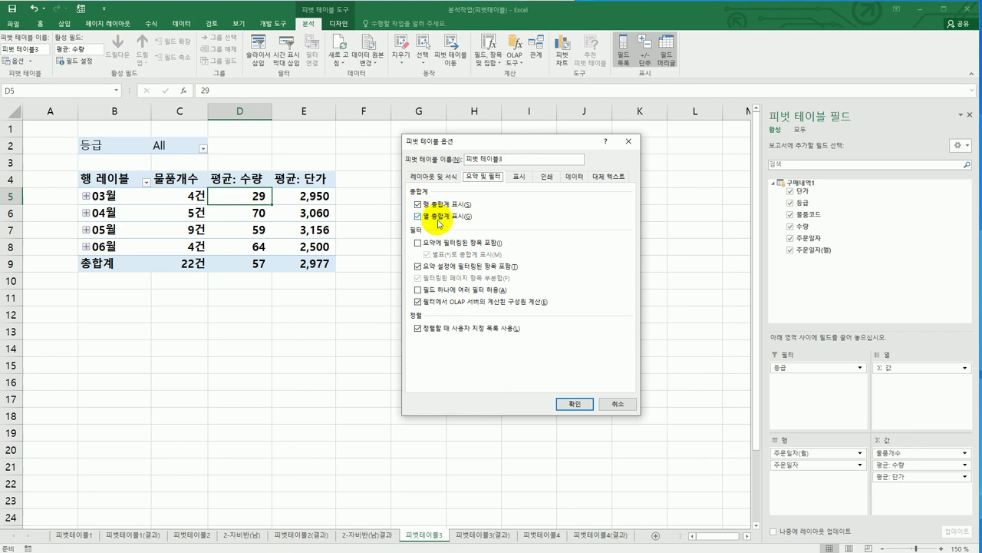
pyautogui.click(445, 178)
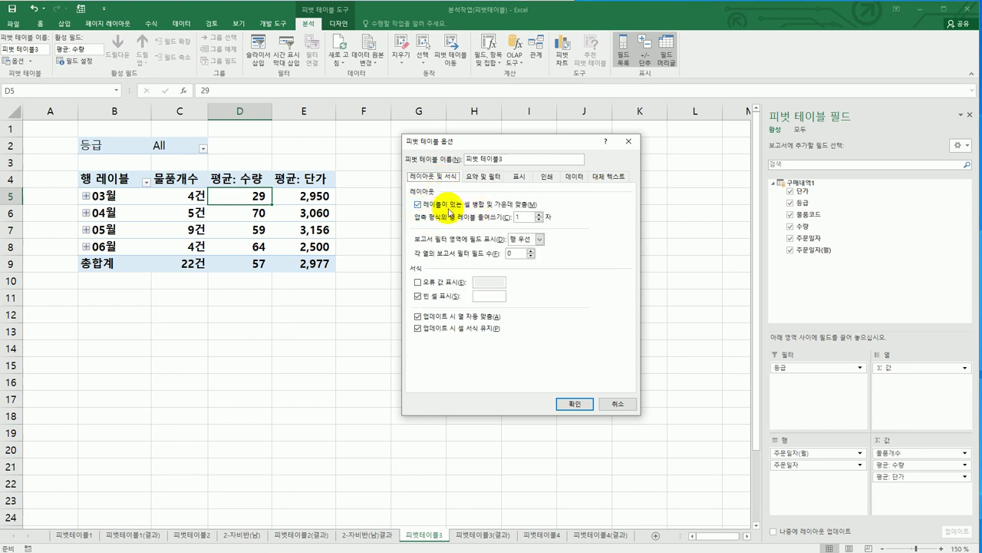
pyautogui.click(550, 403)
pyautogui.click(559, 398)
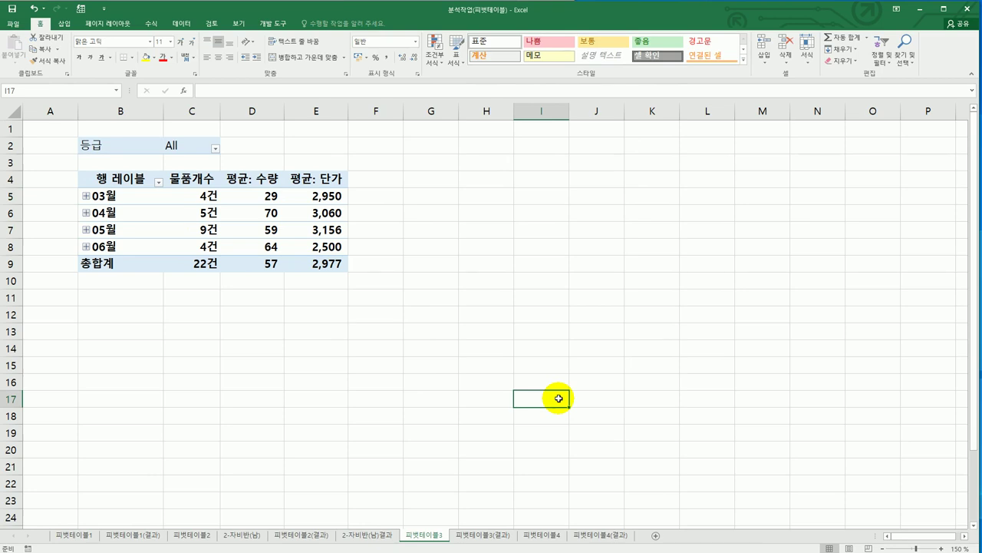
# Show the 피벗테이블3 report in outline form
pyautogui.click(135, 182)
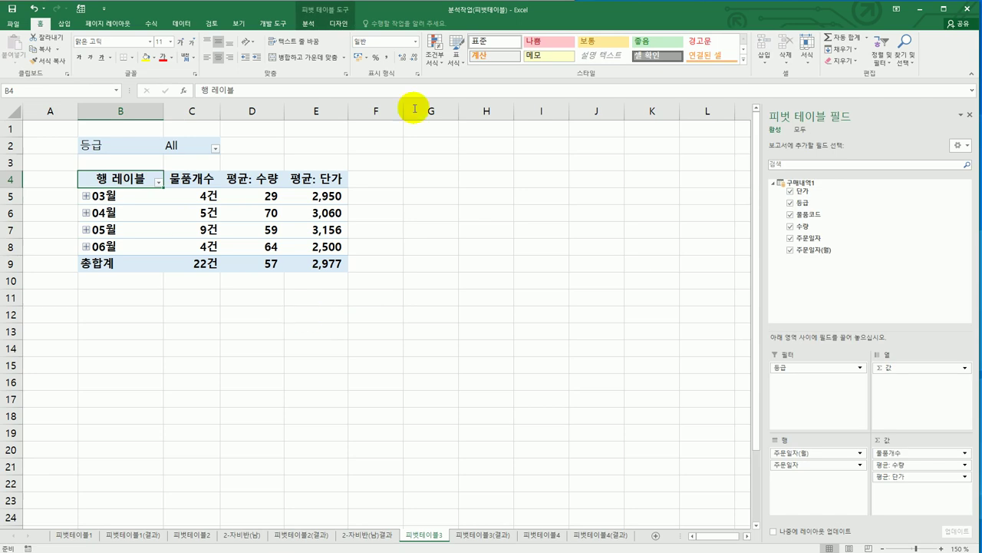
pyautogui.click(338, 23)
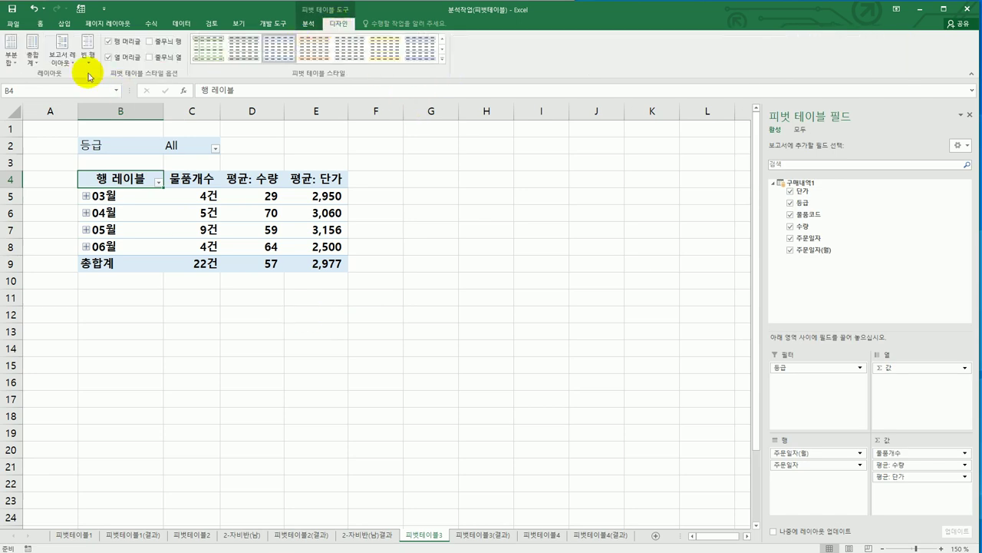
pyautogui.click(61, 49)
pyautogui.click(67, 101)
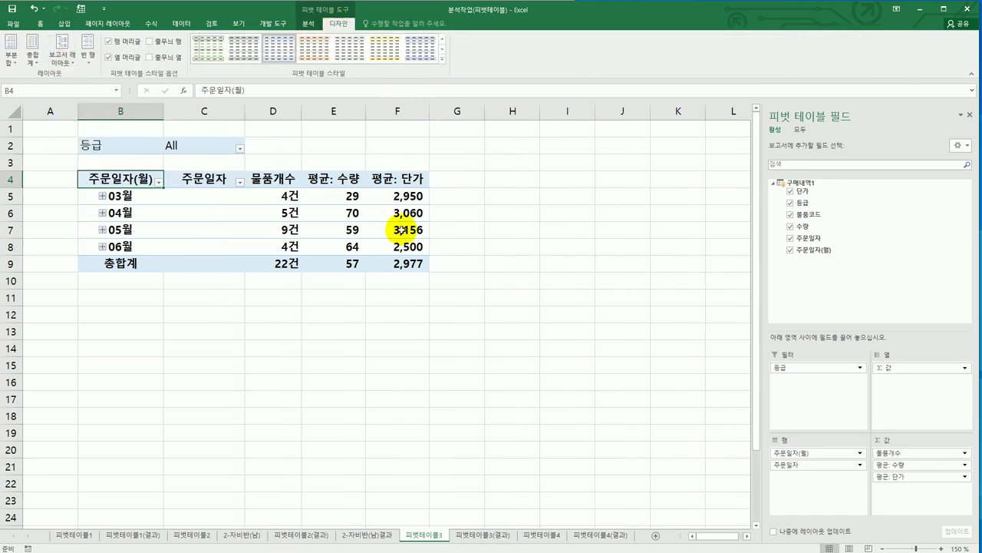
pyautogui.click(483, 243)
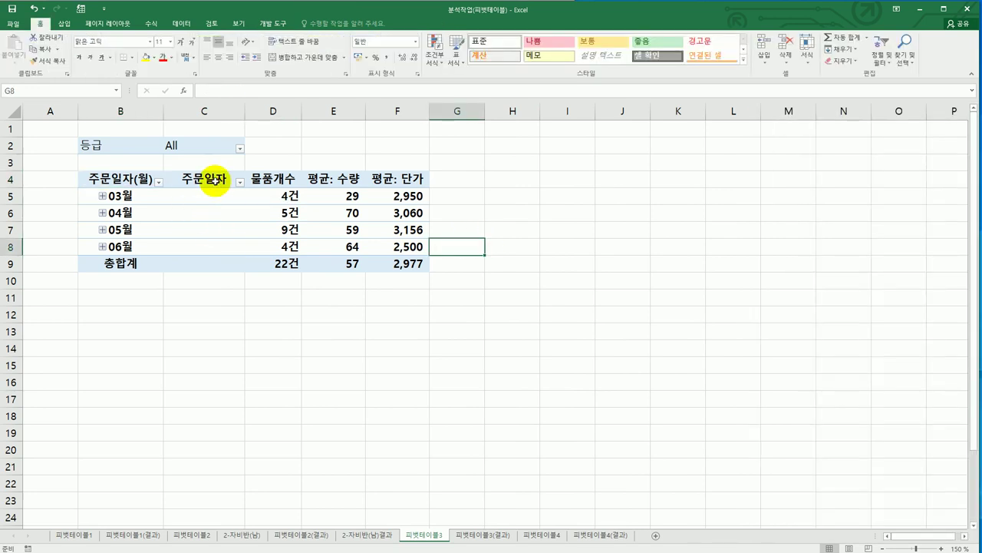
# Compare the finished report on 피벗테이블3 with the reference report on the 피벗테이블3(결과) sheet
pyautogui.click(214, 184)
pyautogui.hotkey('alt', 'Tab')
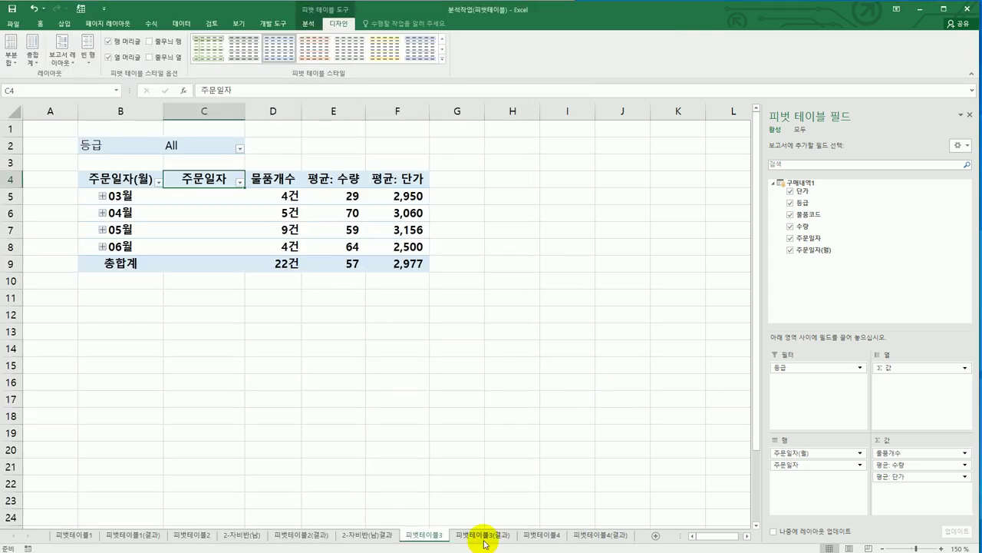
pyautogui.click(484, 537)
pyautogui.click(422, 535)
pyautogui.click(464, 537)
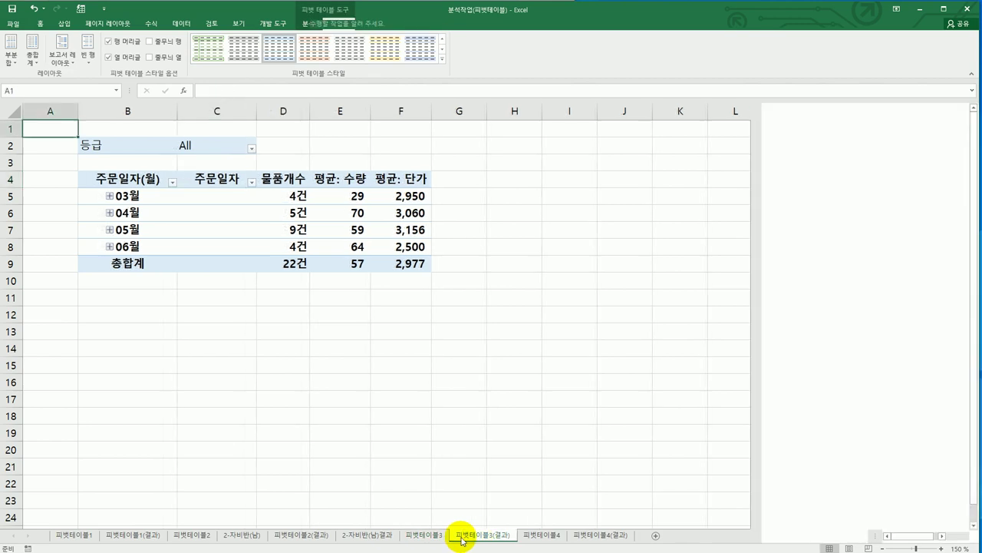
pyautogui.click(434, 535)
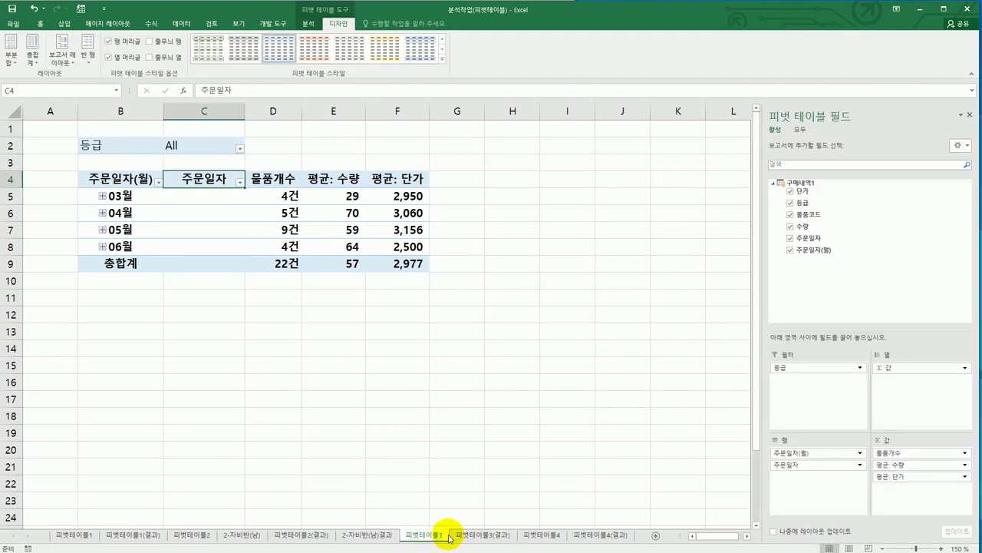
pyautogui.click(494, 537)
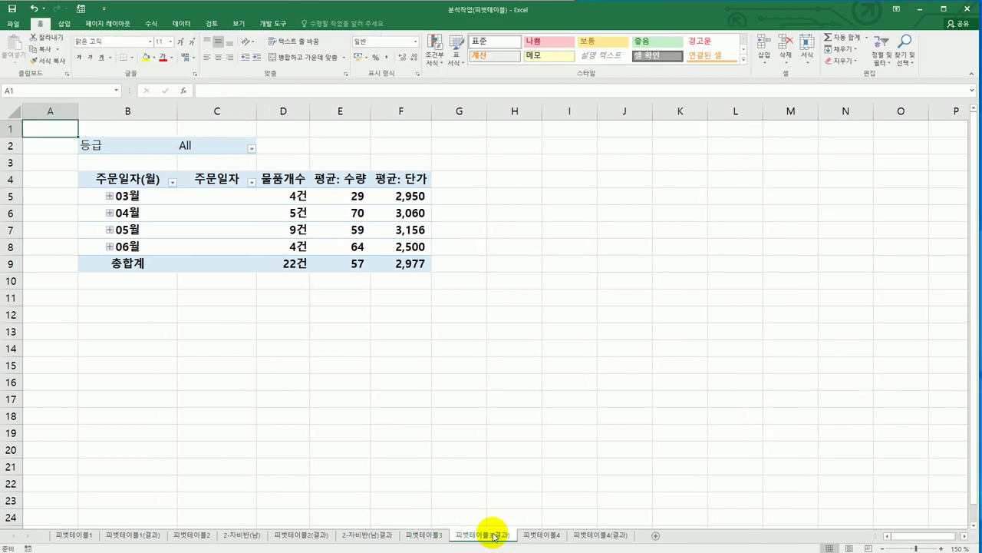
# On the 피벗테이블4 sheet, start a text file import of external data from 대출현황
pyautogui.click(558, 536)
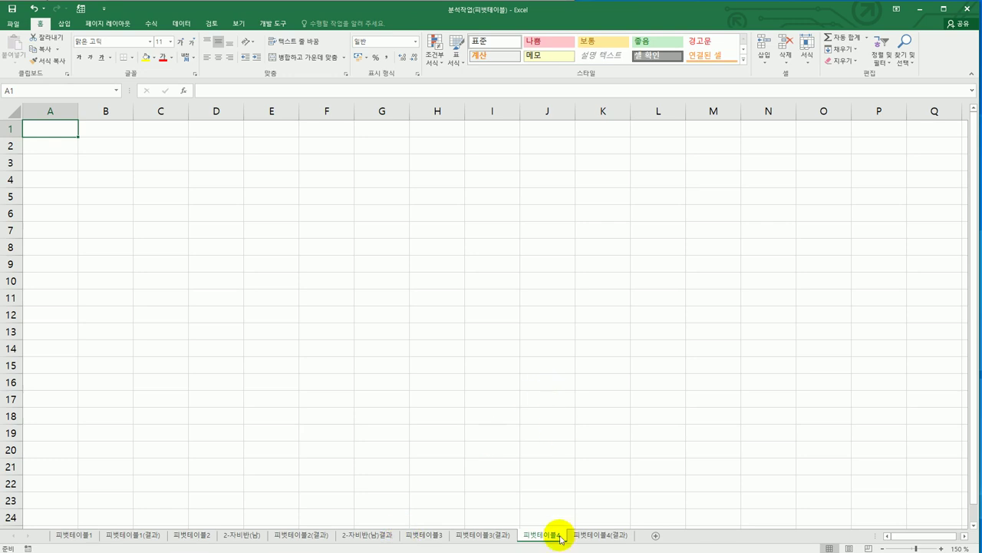
pyautogui.click(182, 24)
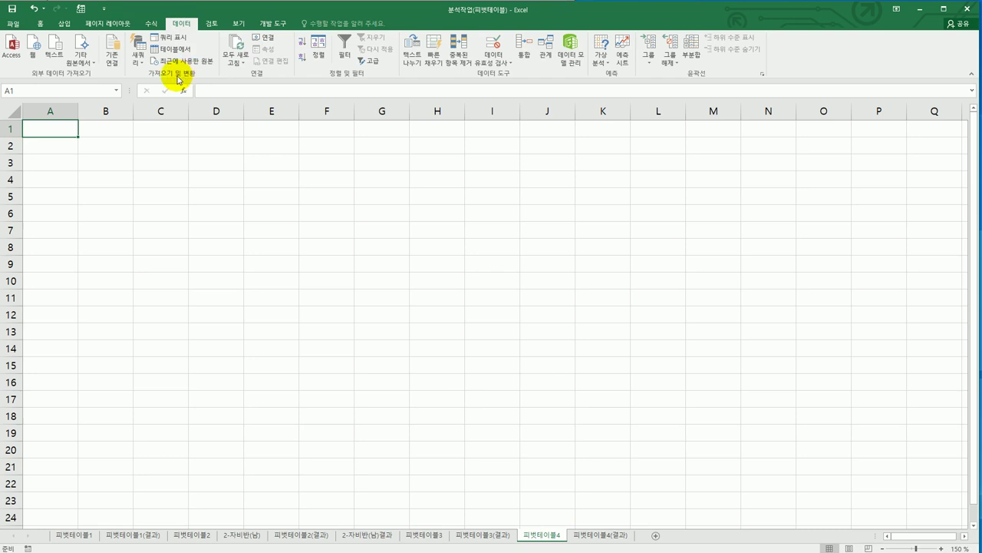
pyautogui.click(64, 30)
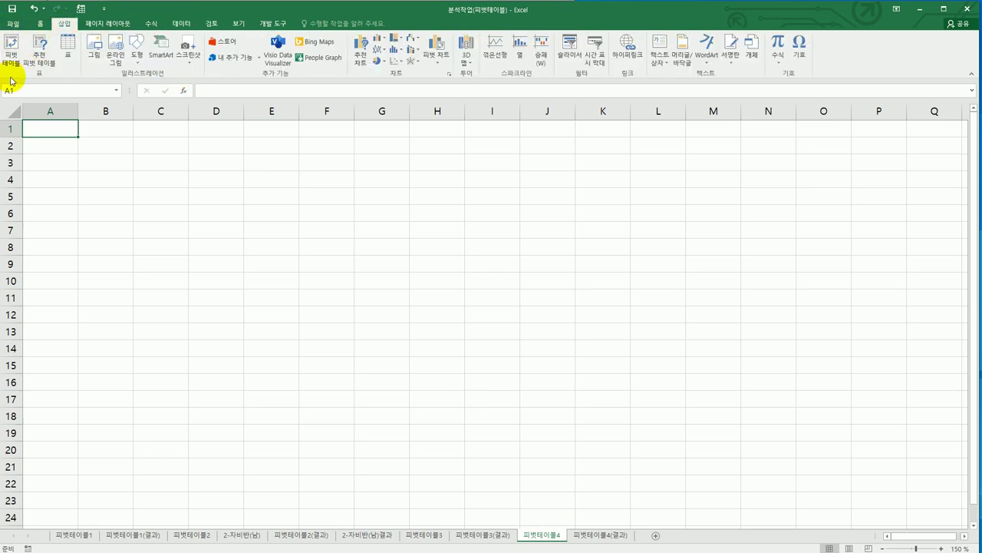
pyautogui.click(177, 23)
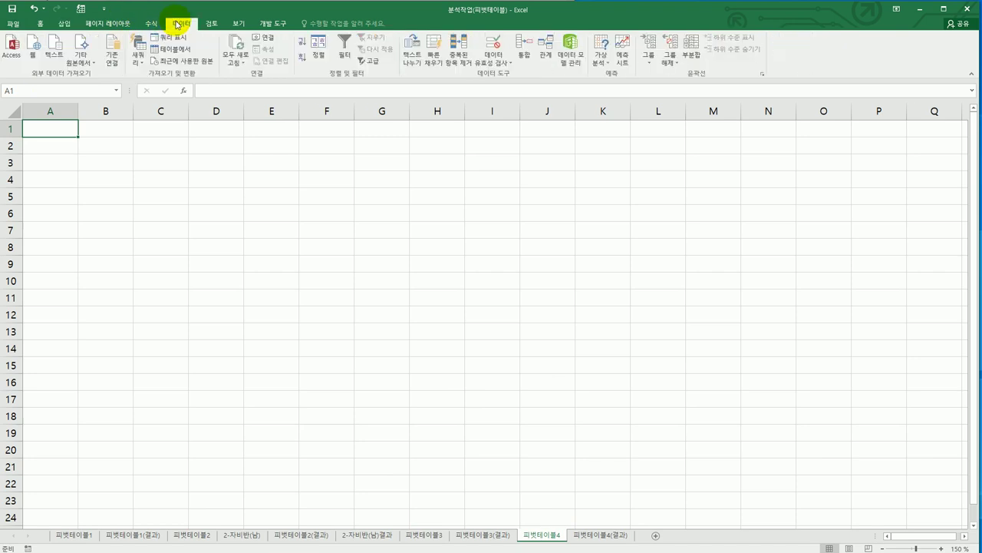
pyautogui.click(55, 60)
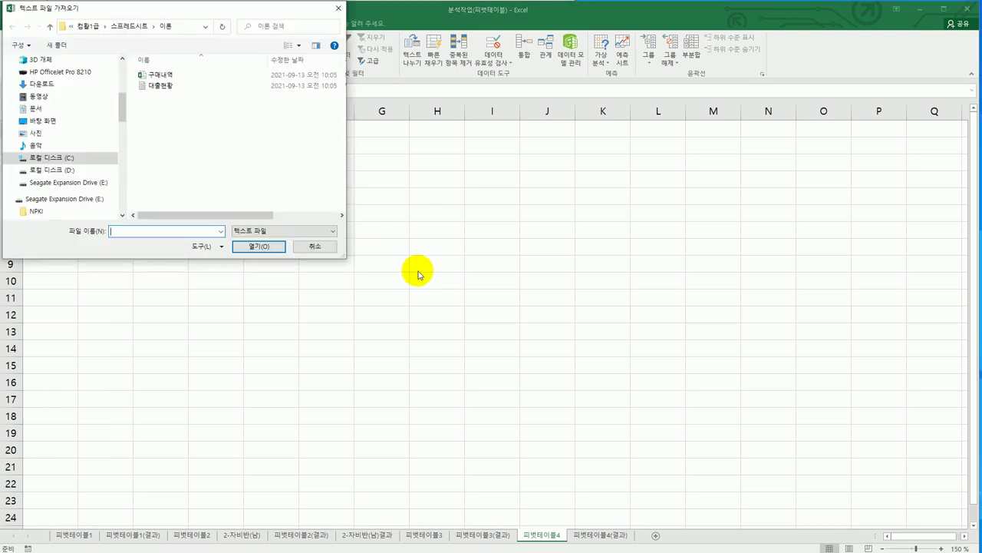
pyautogui.click(182, 89)
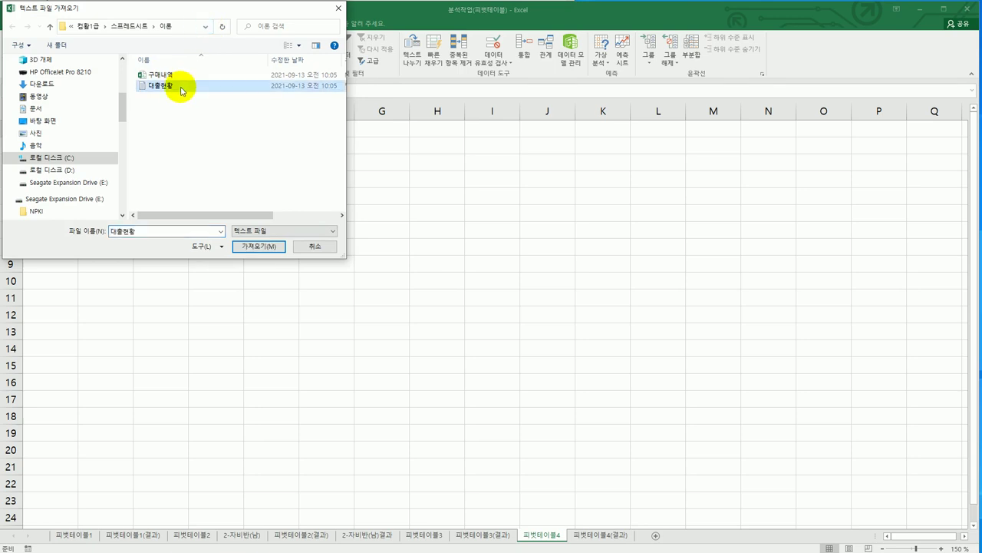
pyautogui.click(267, 249)
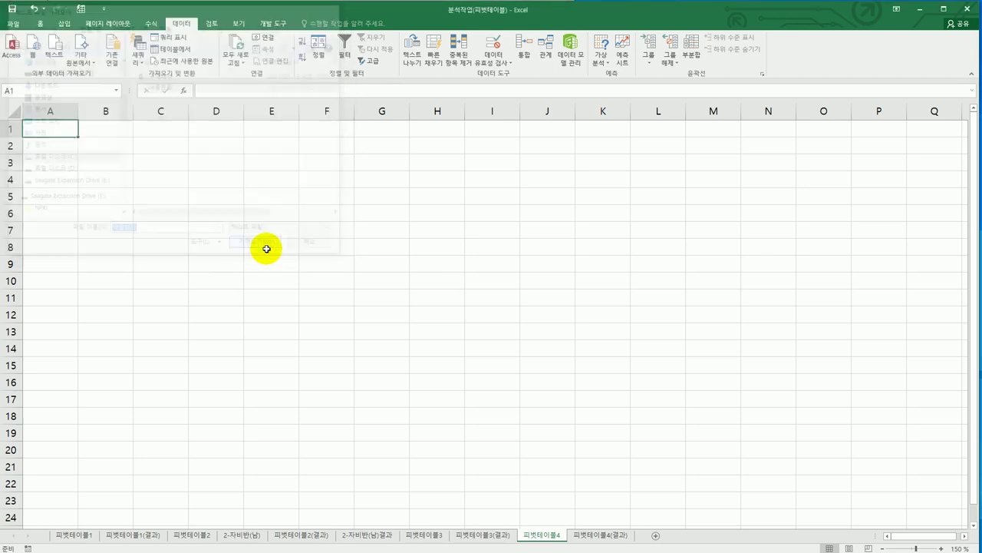
# Import the text as delimited data with headers, using the semicolon instead of the tab as separator, and finish the wizard
pyautogui.click(413, 286)
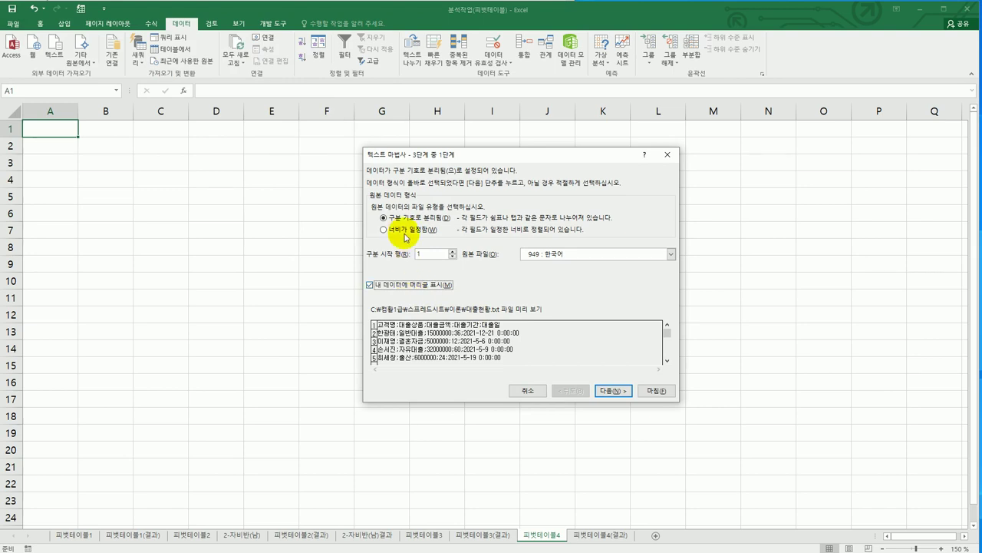
pyautogui.click(611, 391)
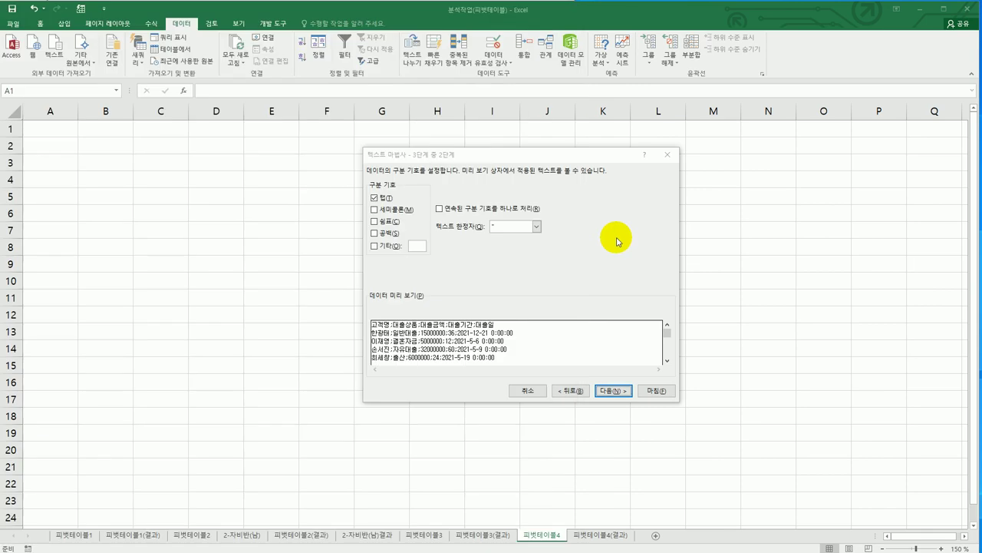
pyautogui.click(616, 240)
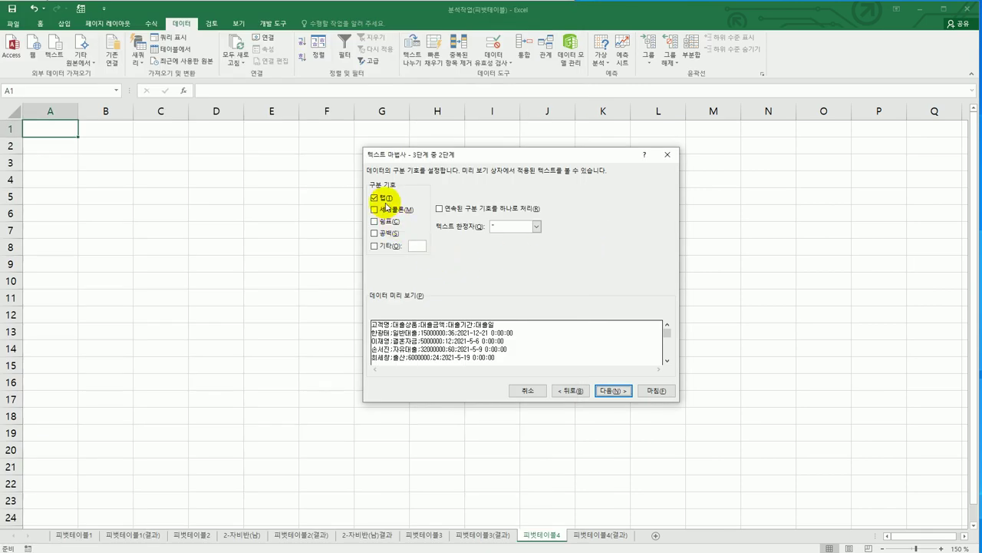
pyautogui.click(374, 209)
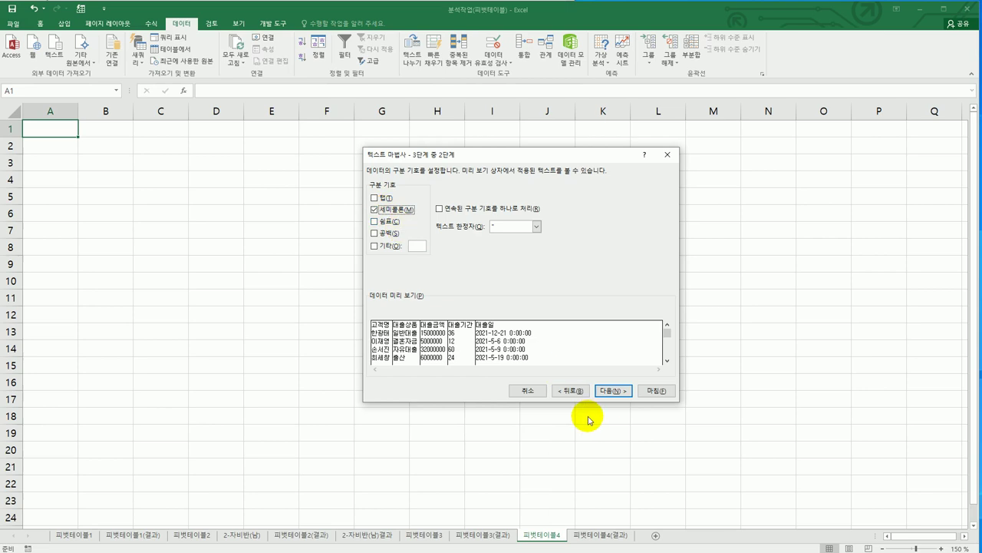
pyautogui.click(614, 396)
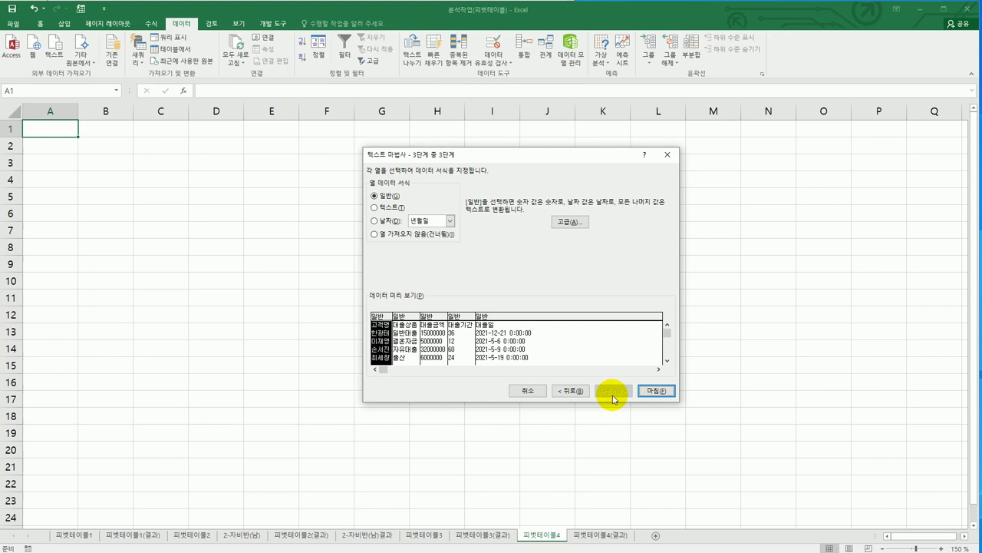
pyautogui.click(667, 393)
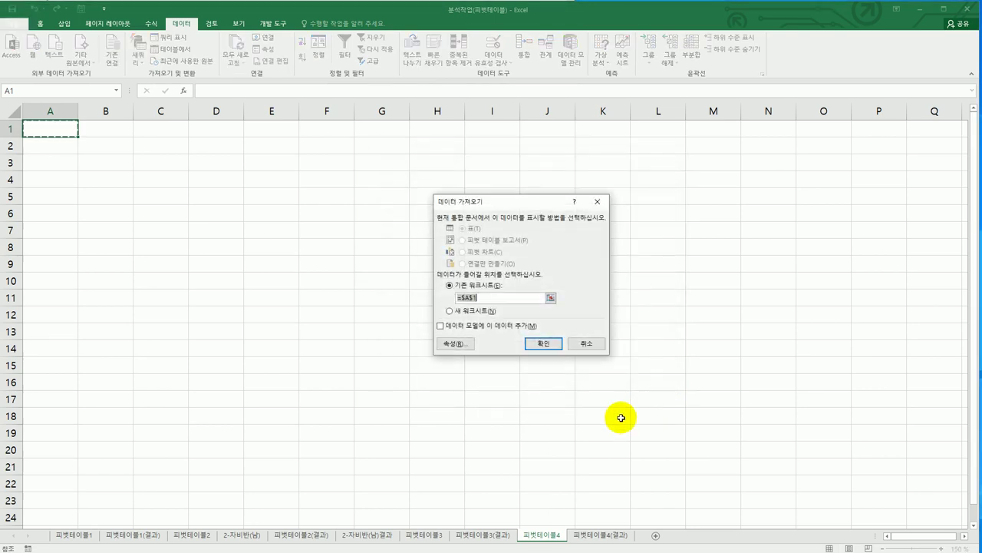
# Check the textbook's picture for the report position and set the import location to cell B4 of 피벗테이블4
pyautogui.hotkey('alt', 'Tab')
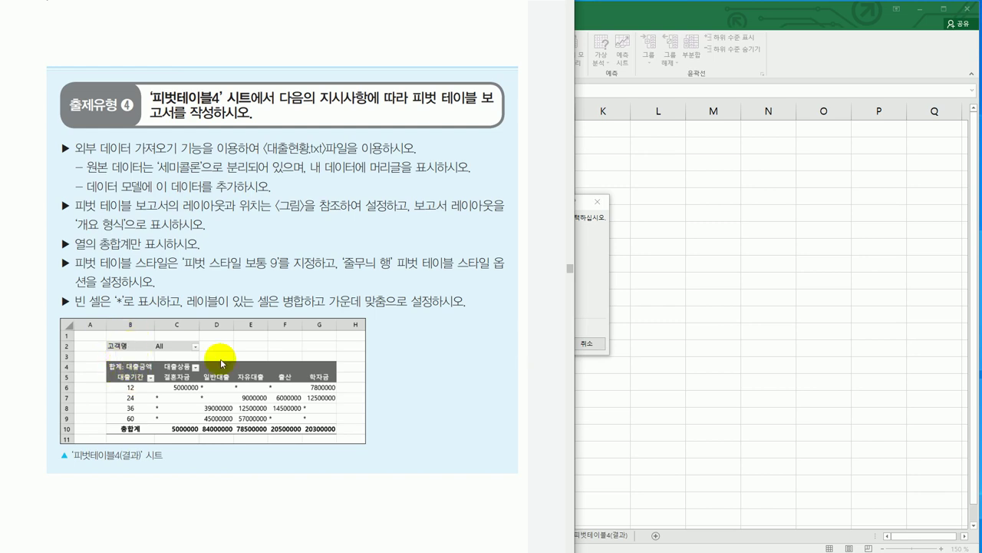
pyautogui.click(579, 287)
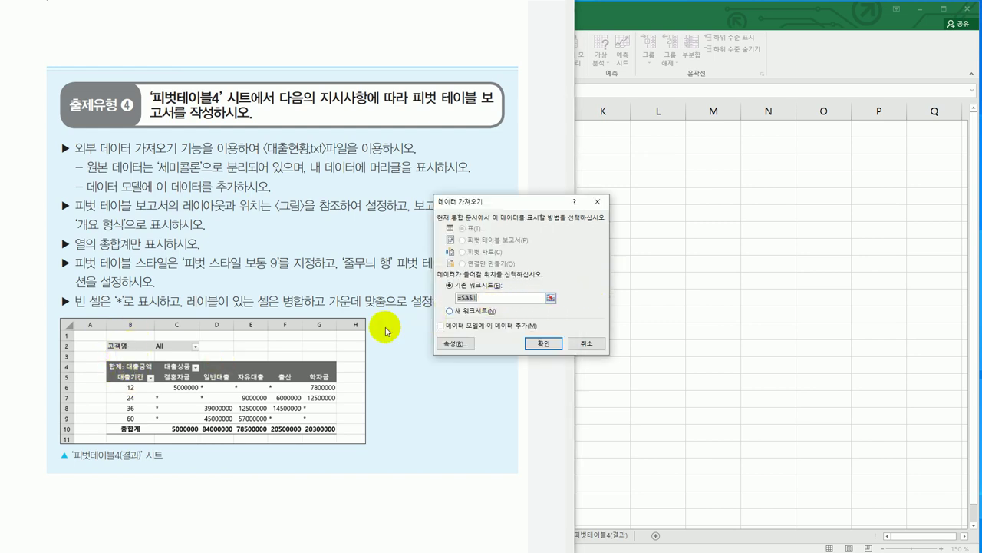
pyautogui.moveTo(542, 208); pyautogui.dragTo(708, 207)
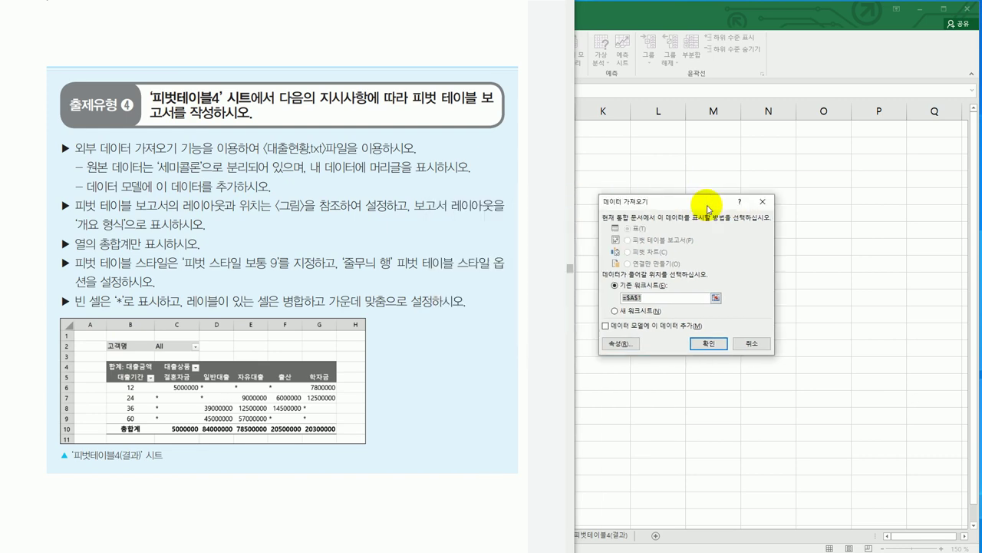
pyautogui.click(657, 25)
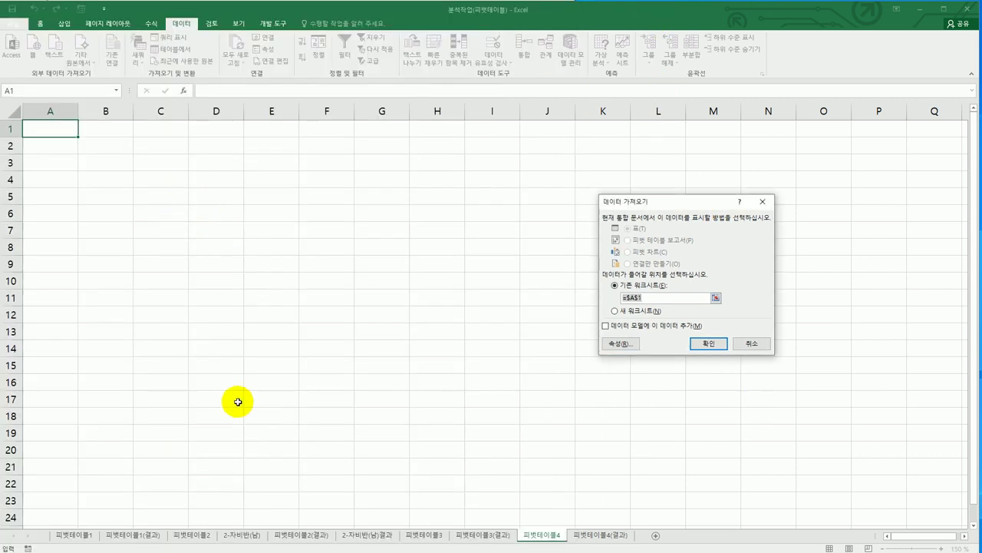
pyautogui.click(100, 183)
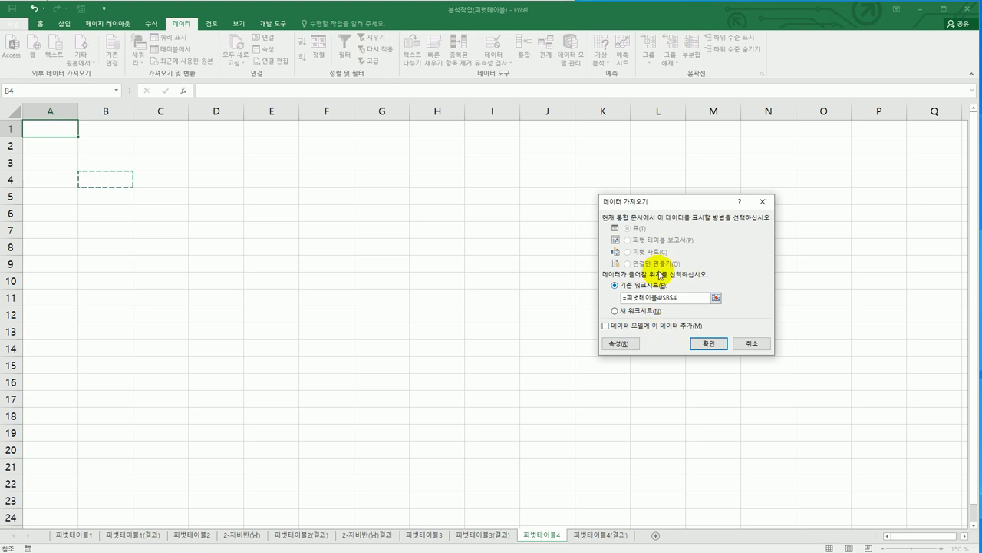
# Add the imported data to the data model and create it as a pivot table report at B4 of 피벗테이블4
pyautogui.click(632, 243)
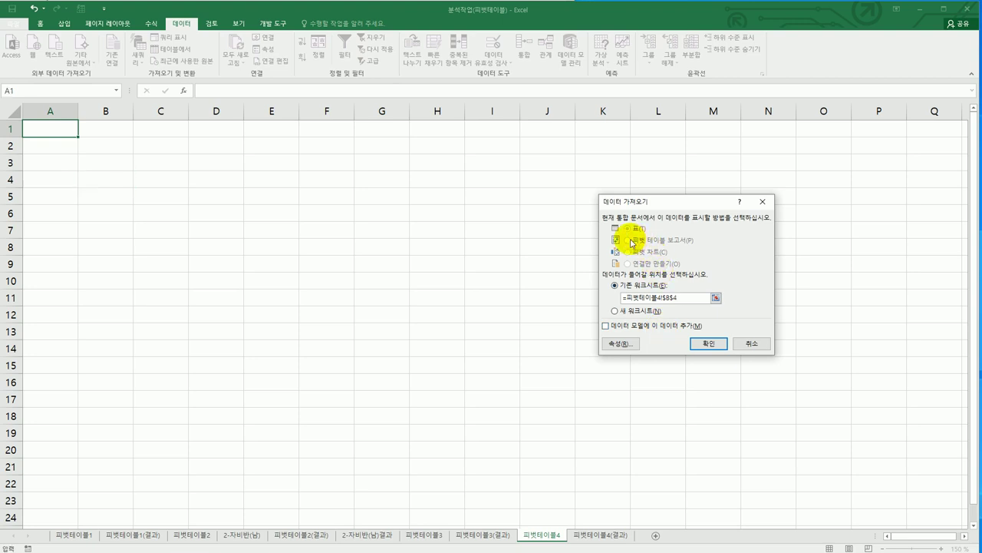
pyautogui.click(617, 329)
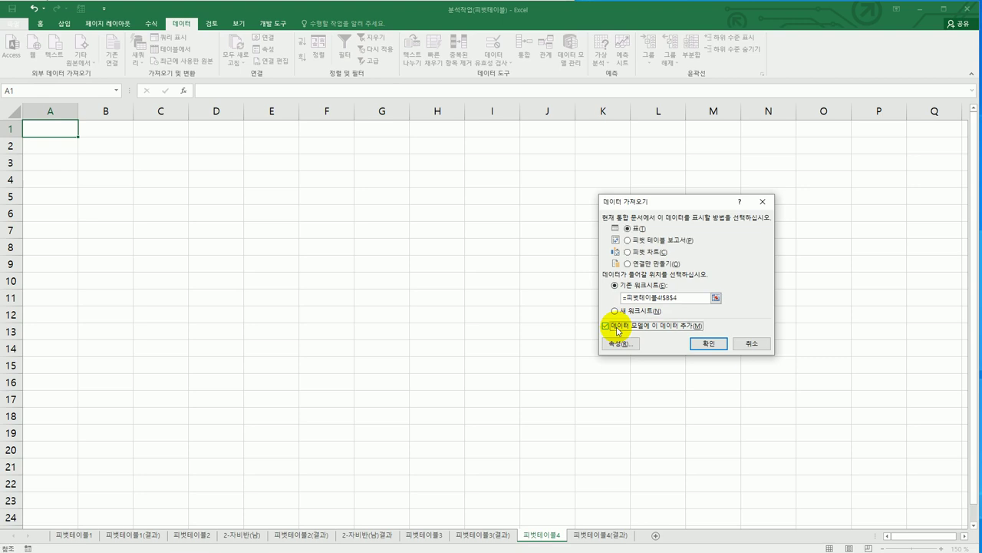
pyautogui.click(634, 241)
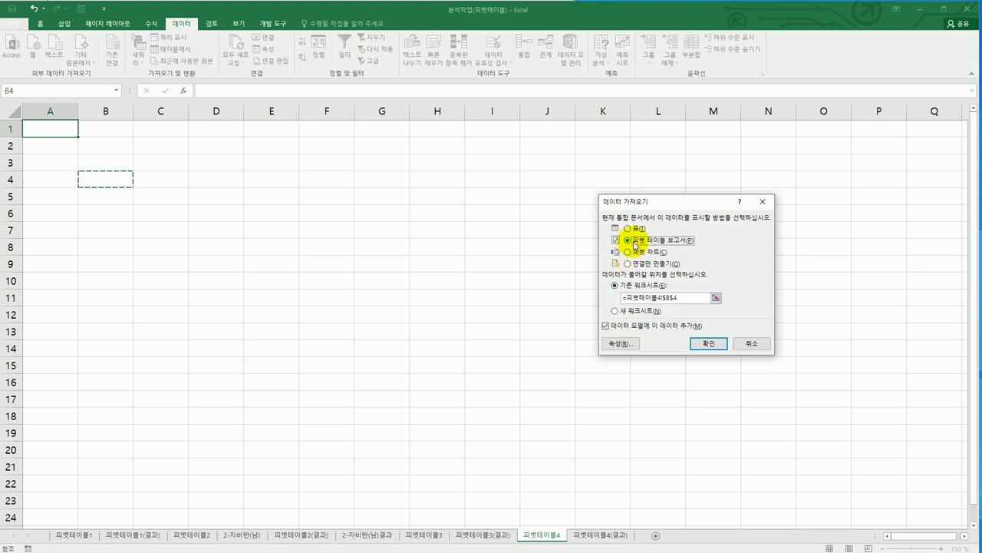
pyautogui.hotkey('alt', 'Tab')
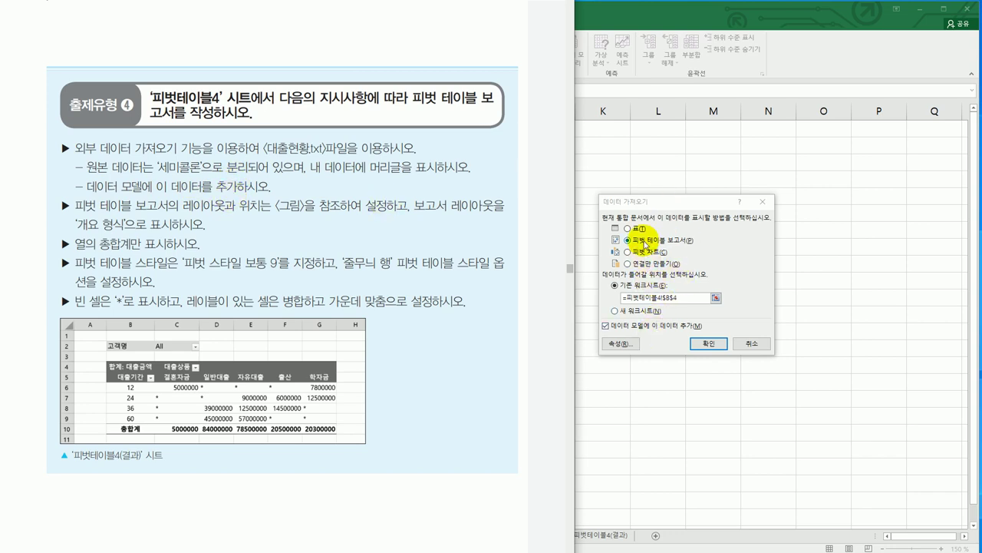
pyautogui.click(709, 343)
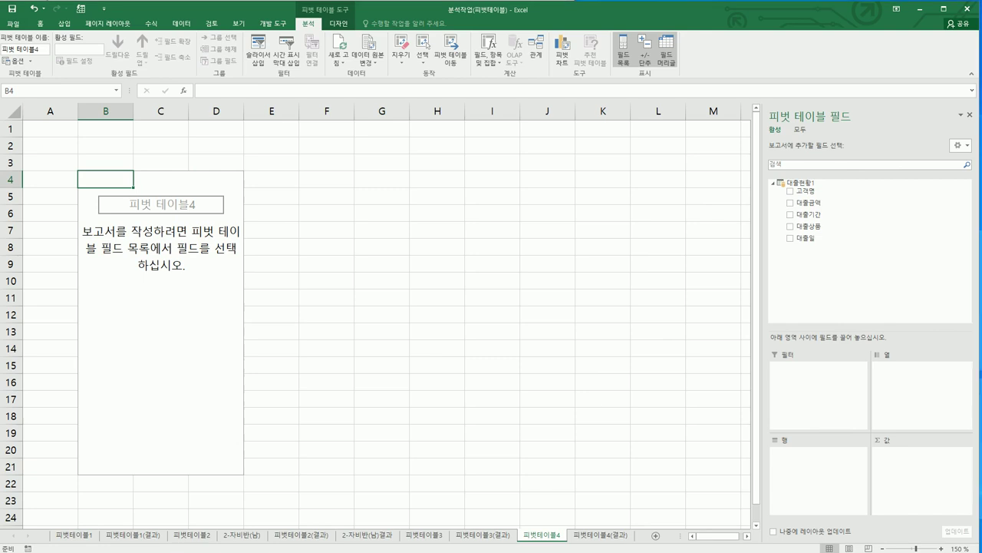
# Lay out the pivot table with 고객명 as filter, 대출기간 as rows, 대출상품 as columns and 대출금액 as values
pyautogui.hotkey('alt', 'Tab')
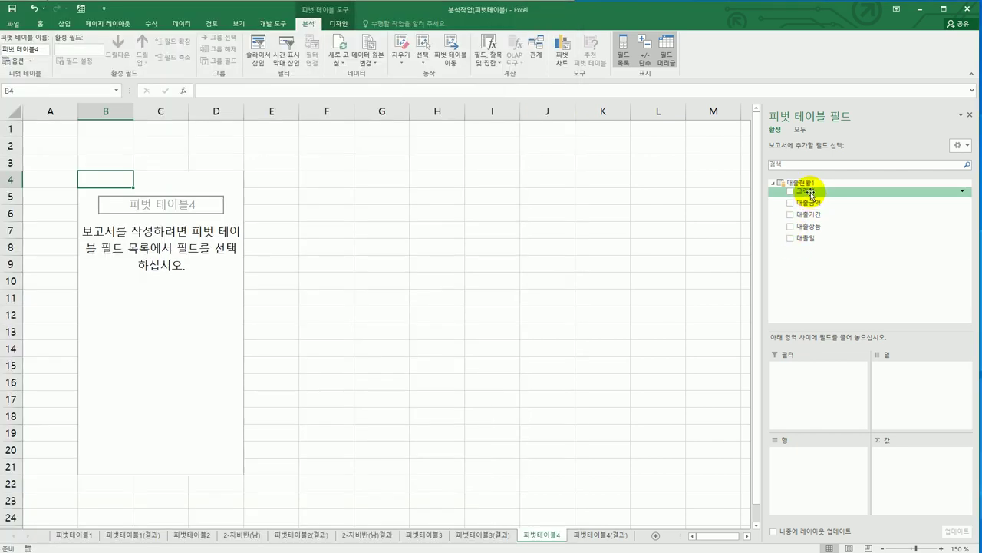
pyautogui.moveTo(804, 191); pyautogui.dragTo(816, 410)
pyautogui.moveTo(831, 218); pyautogui.dragTo(837, 478)
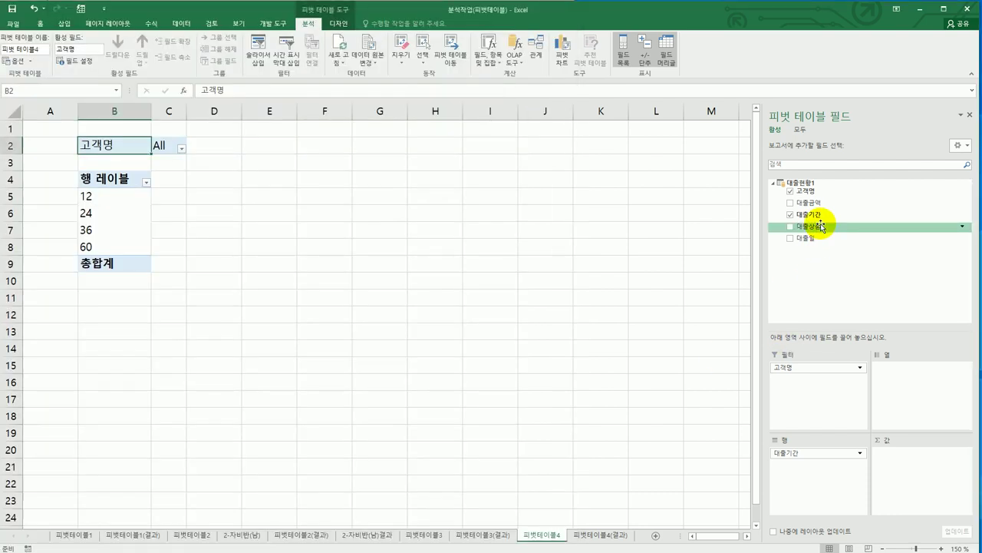
pyautogui.moveTo(821, 226); pyautogui.dragTo(896, 384)
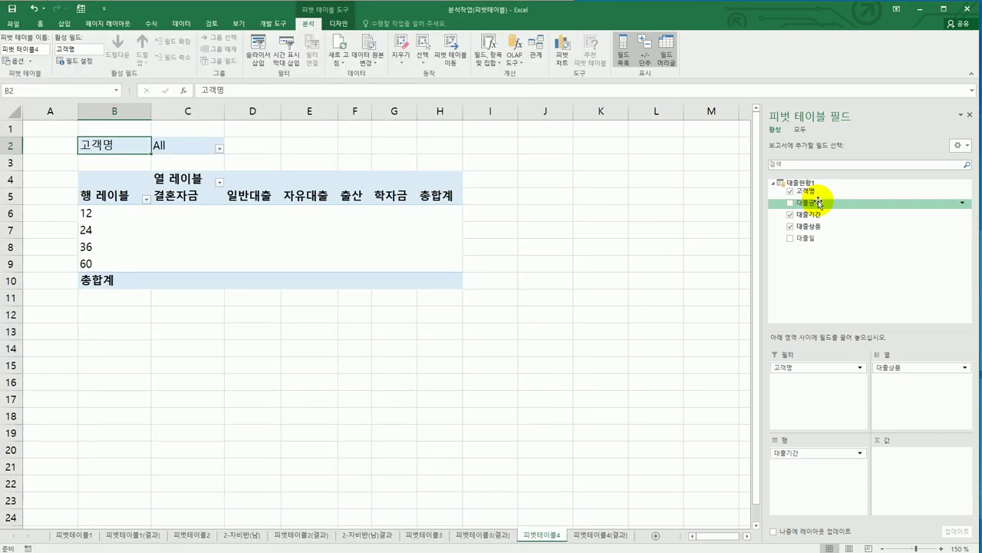
pyautogui.moveTo(819, 203); pyautogui.dragTo(902, 459)
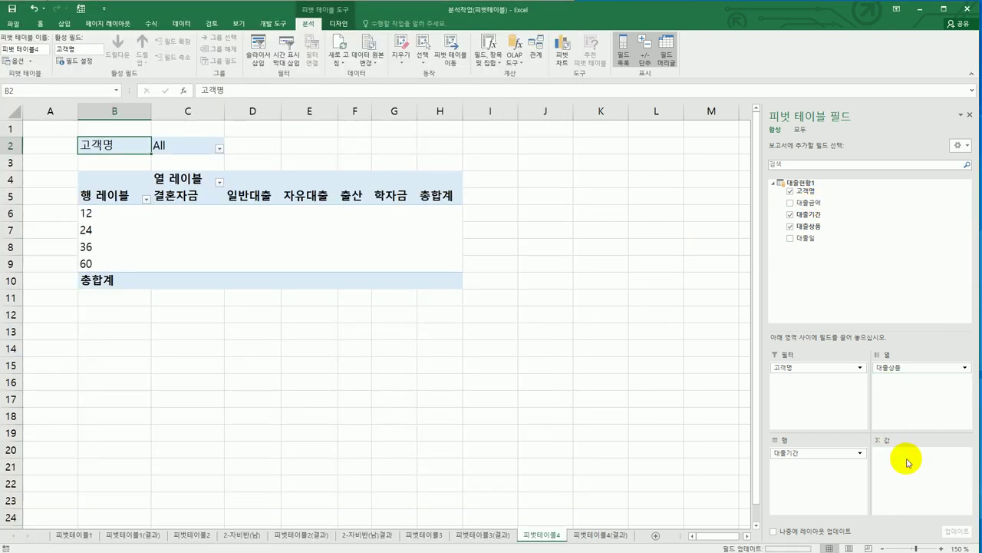
pyautogui.moveTo(370, 254)
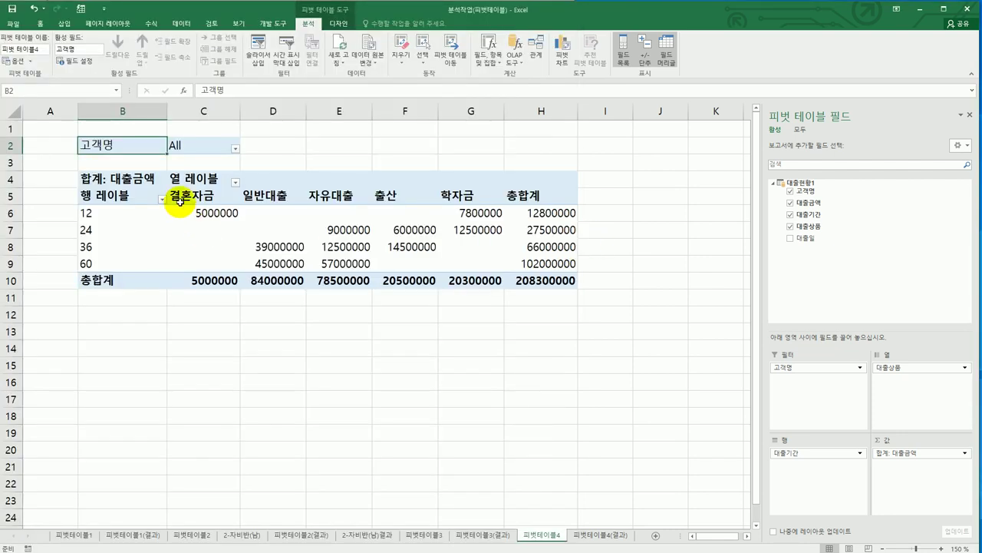
# Change the pivot table's report layout to outline form (개요 형식)
pyautogui.click(193, 179)
pyautogui.click(113, 198)
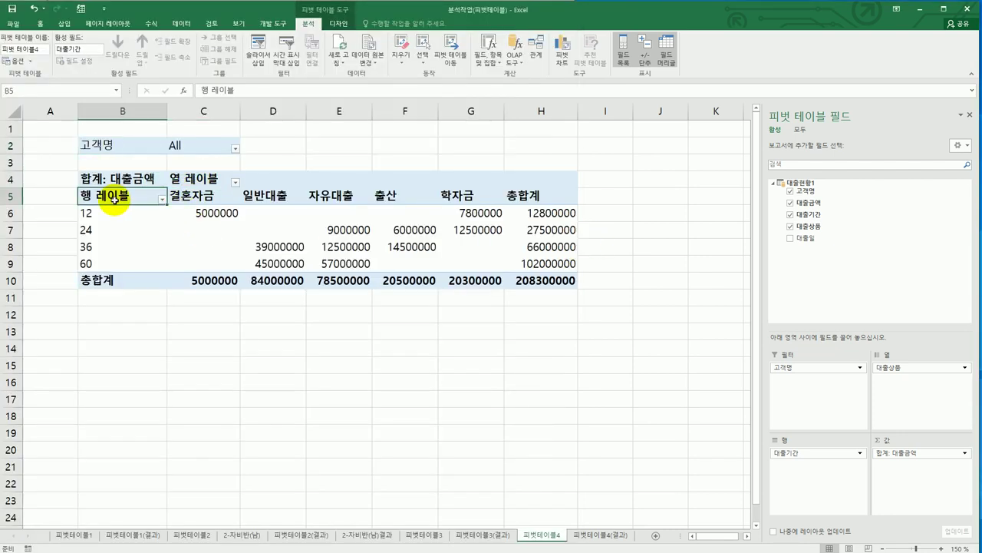
pyautogui.click(339, 24)
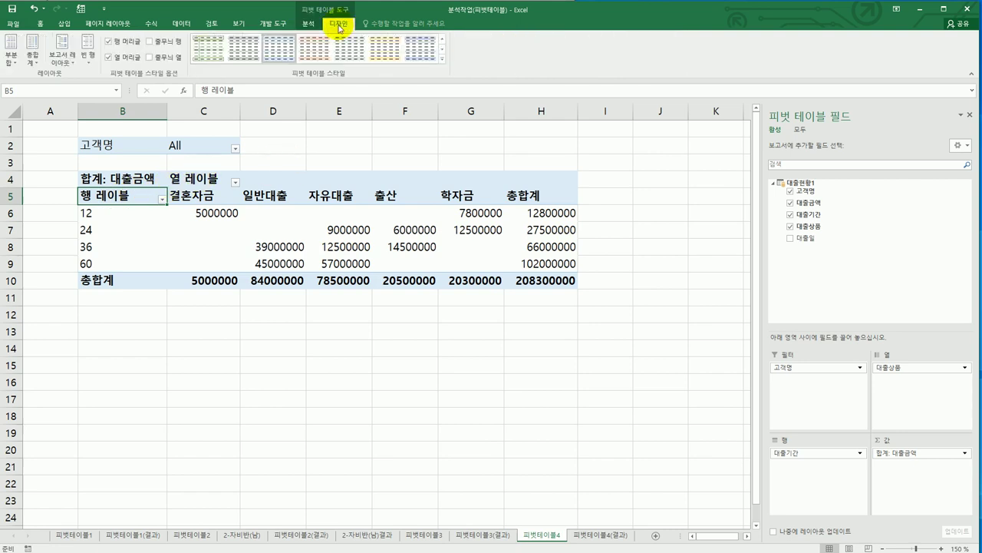
pyautogui.click(62, 50)
pyautogui.click(80, 101)
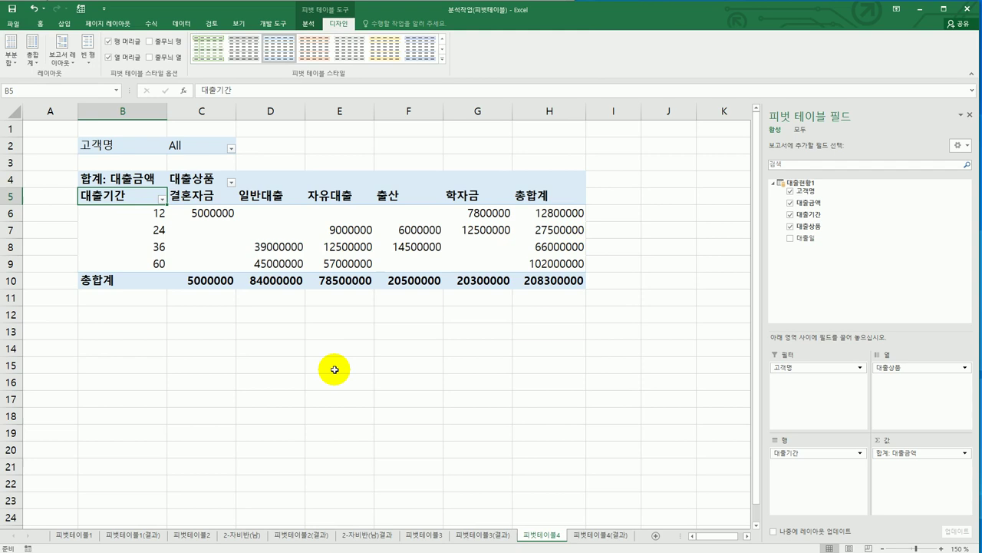
# Check the exercise instructions and show grand totals for columns only in the pivot table
pyautogui.hotkey('alt', 'Tab')
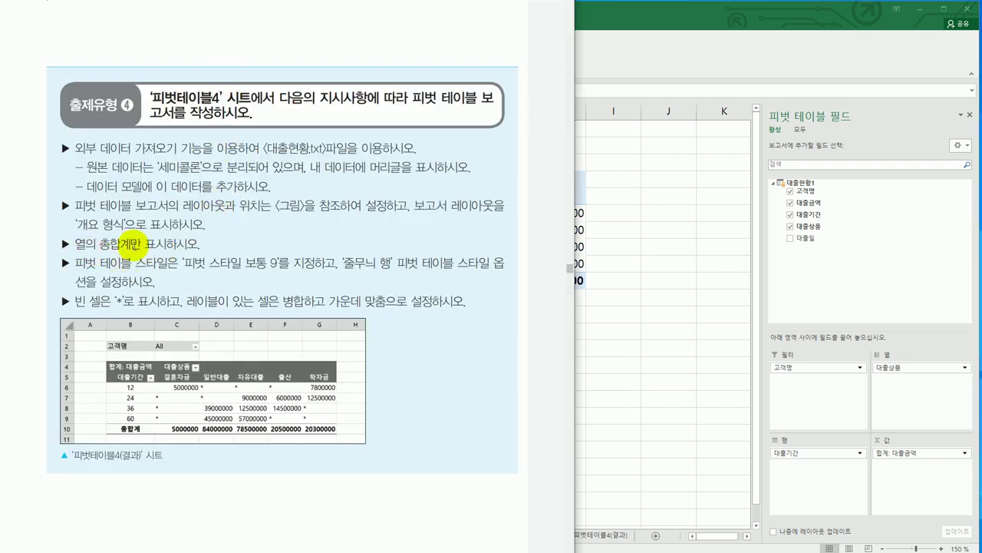
pyautogui.hotkey('alt', 'Tab')
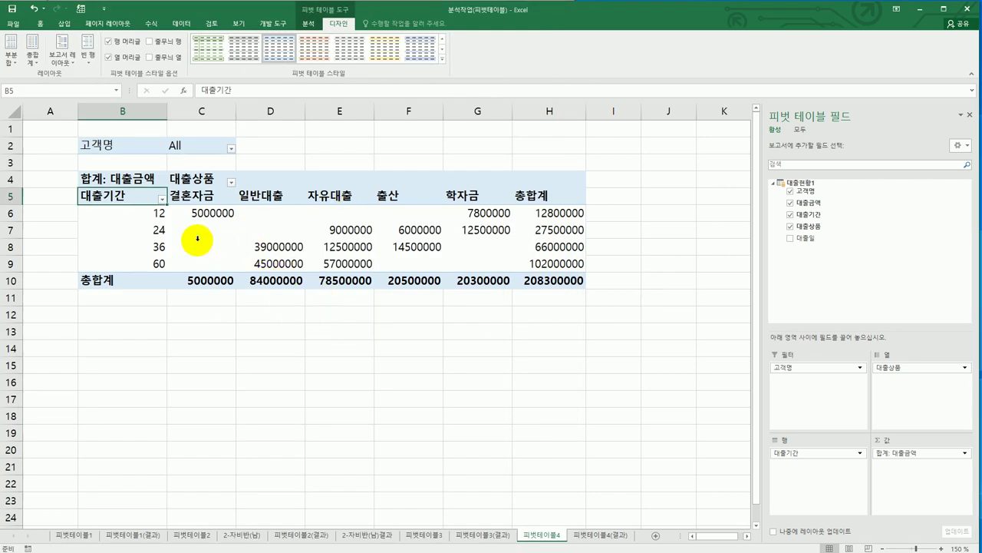
pyautogui.click(35, 55)
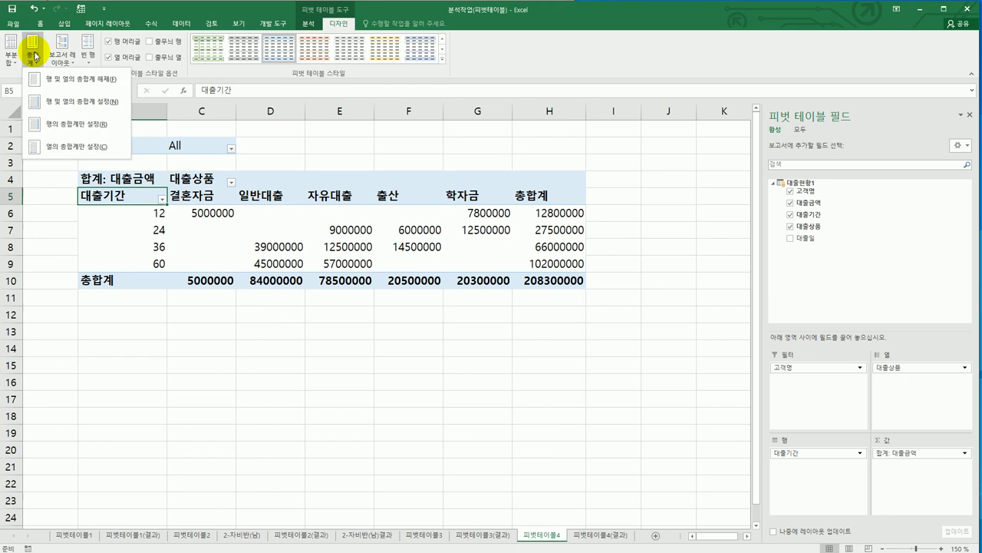
pyautogui.click(52, 149)
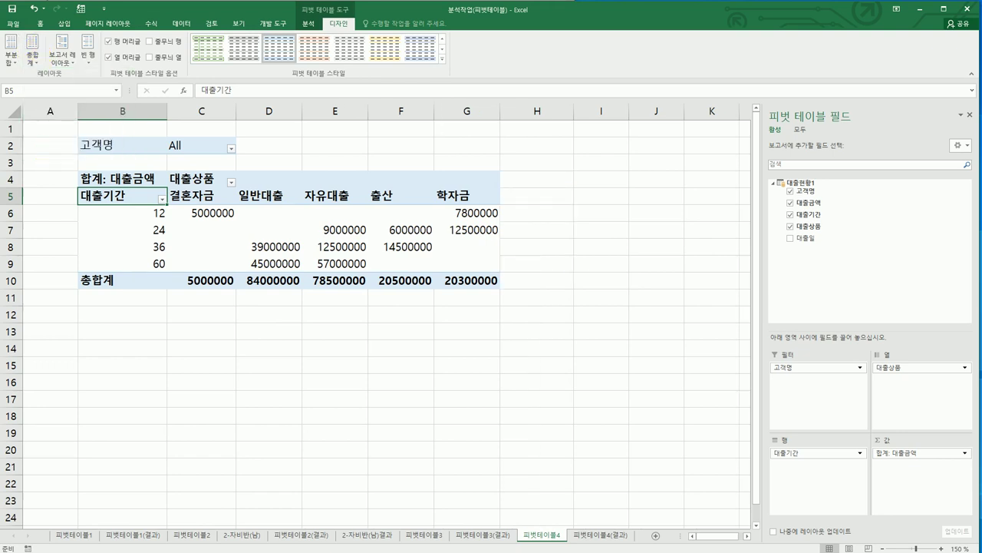
# Apply the pivot style 피벗 스타일 보통 9 to the report and enable the banded rows option (줄무늬 행)
pyautogui.hotkey('alt', 'Tab')
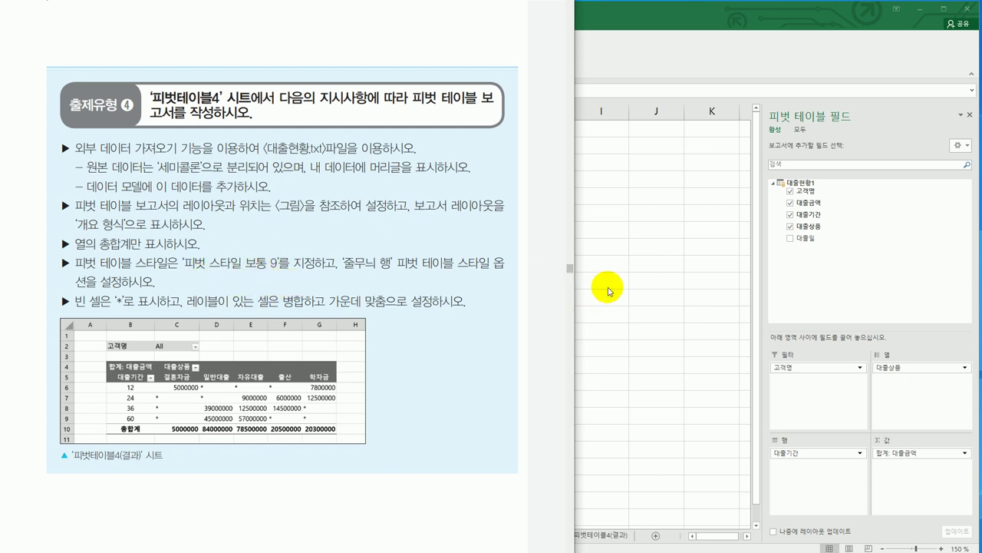
pyautogui.hotkey('alt', 'Tab')
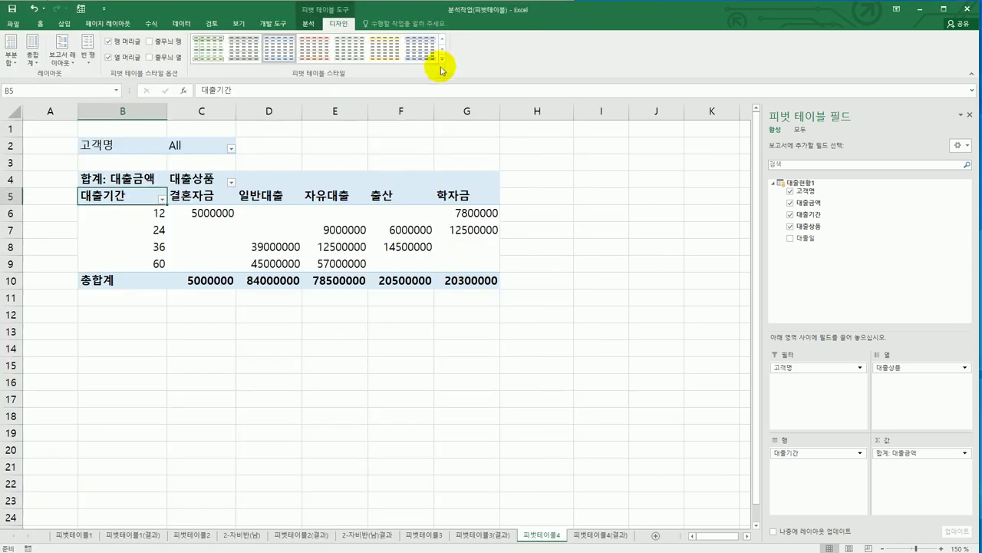
pyautogui.click(443, 60)
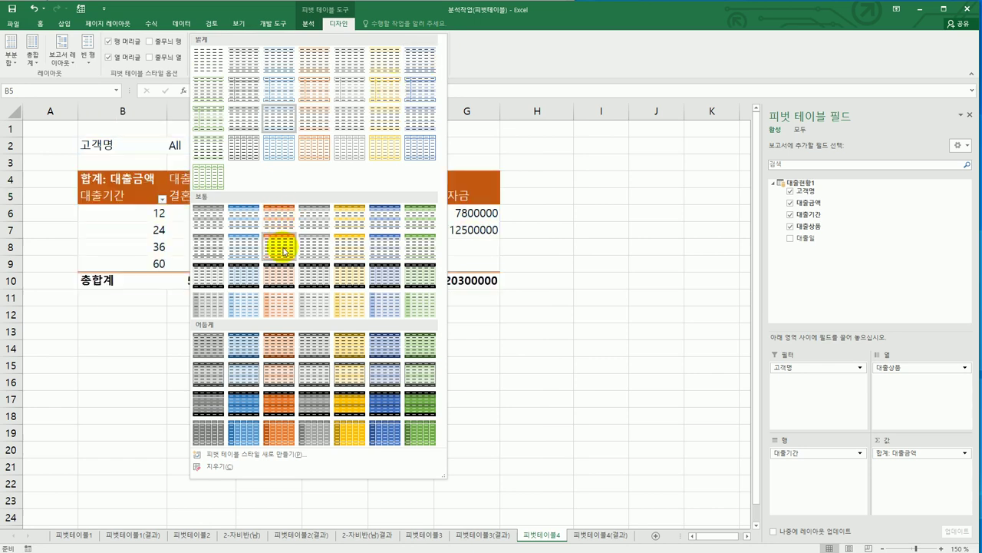
pyautogui.click(252, 247)
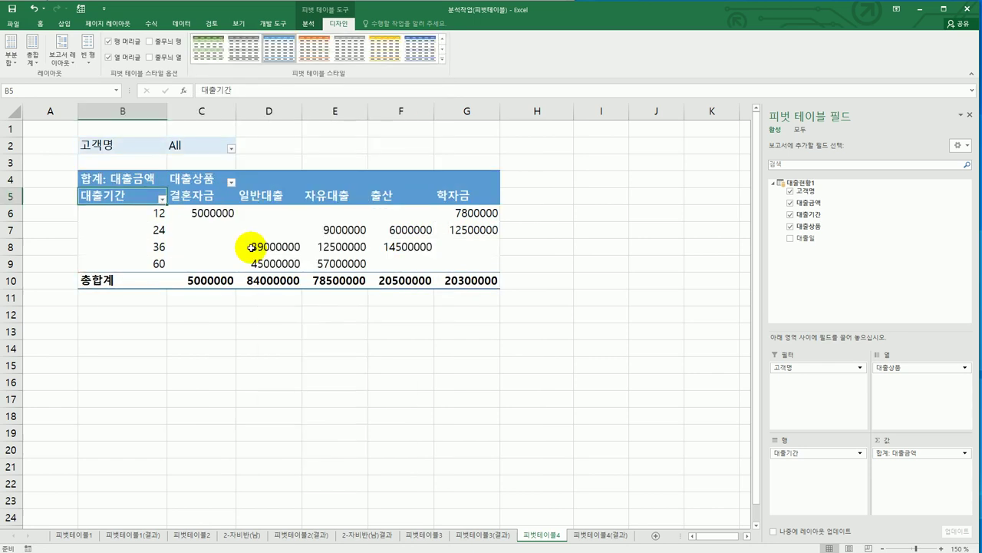
pyautogui.hotkey('alt', 'Tab')
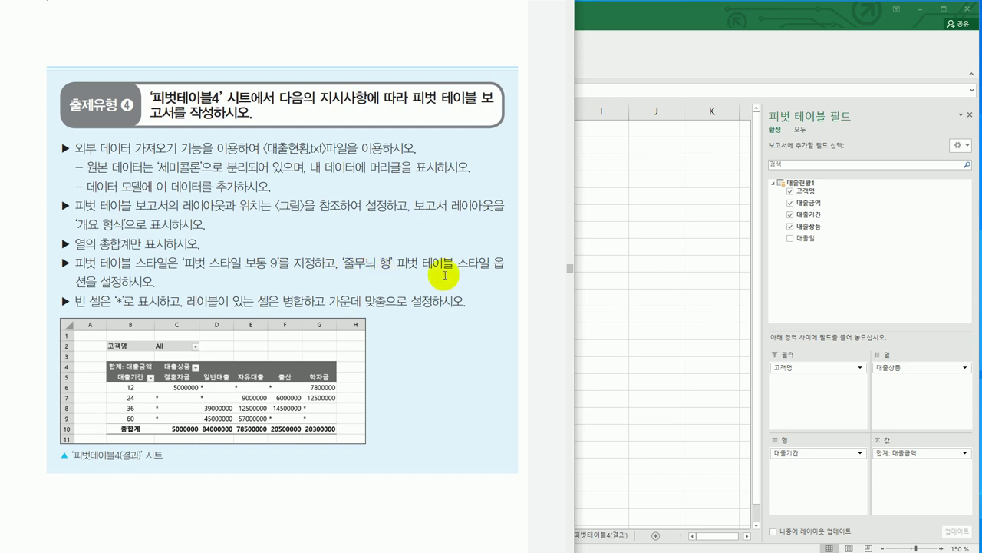
pyautogui.hotkey('alt', 'Tab')
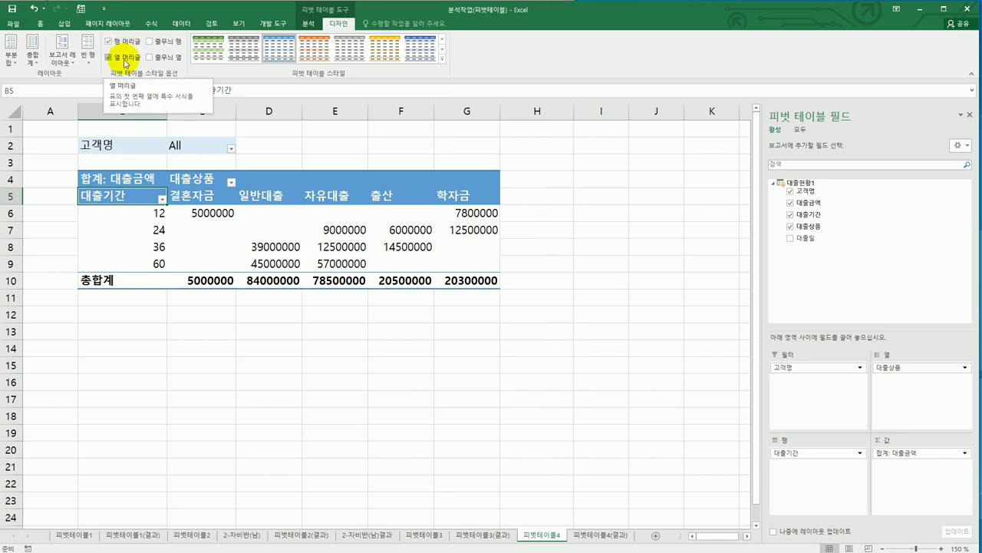
pyautogui.click(157, 42)
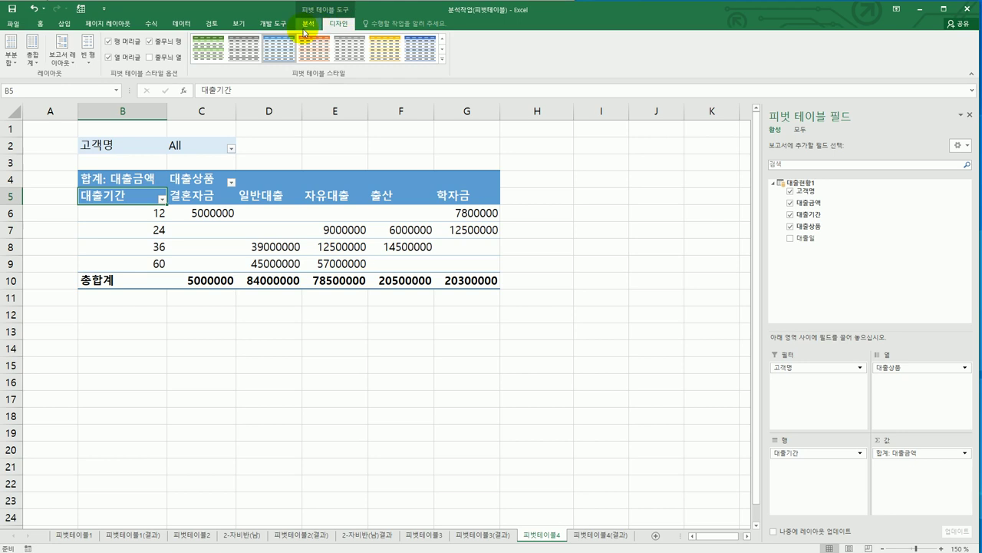
# In the pivot table options, merge and center cells with labels and show empty cells as *
pyautogui.click(305, 25)
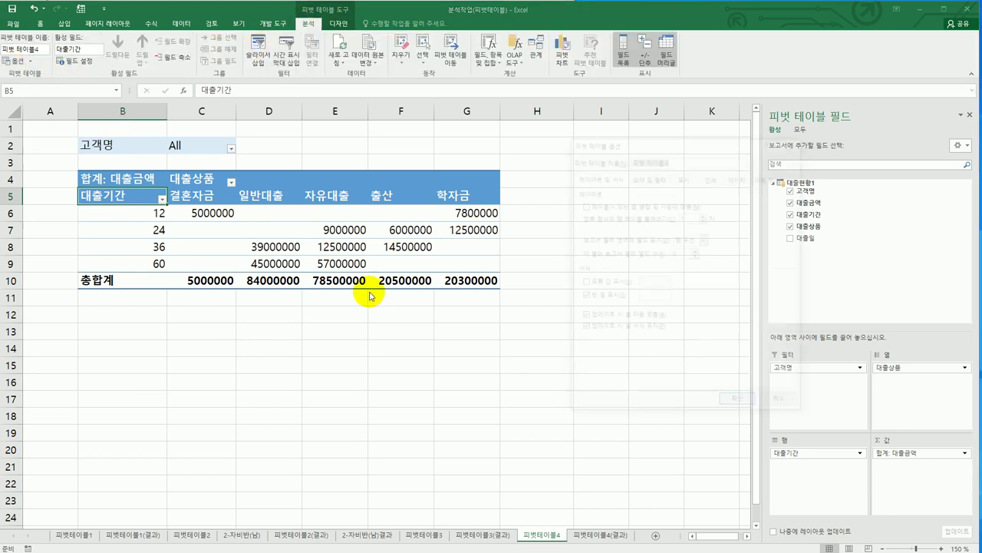
pyautogui.click(627, 206)
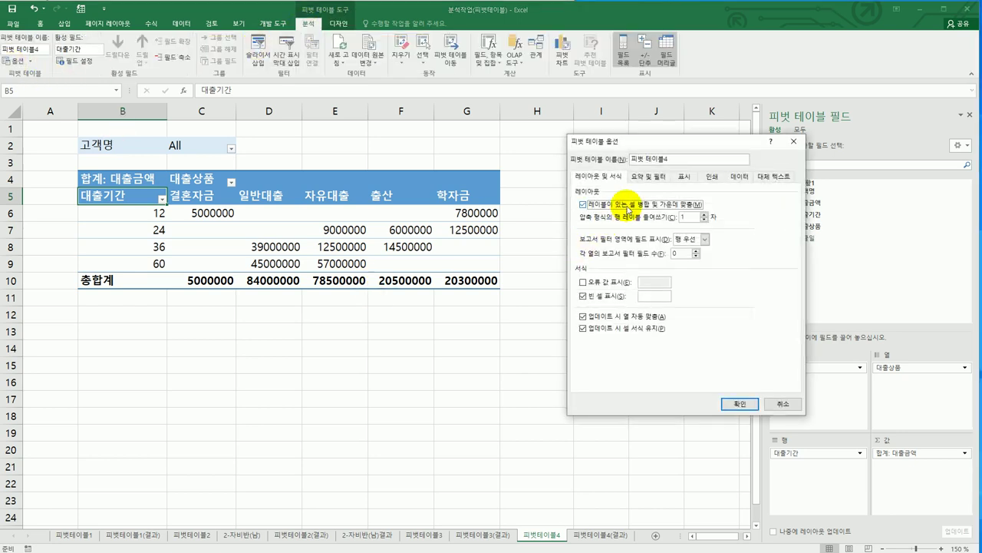
pyautogui.click(642, 298)
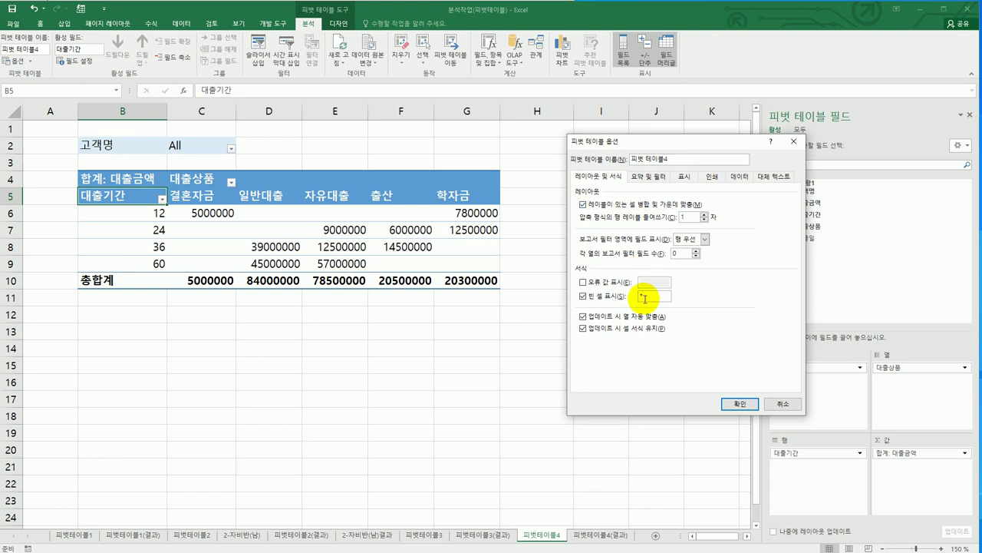
pyautogui.click(740, 404)
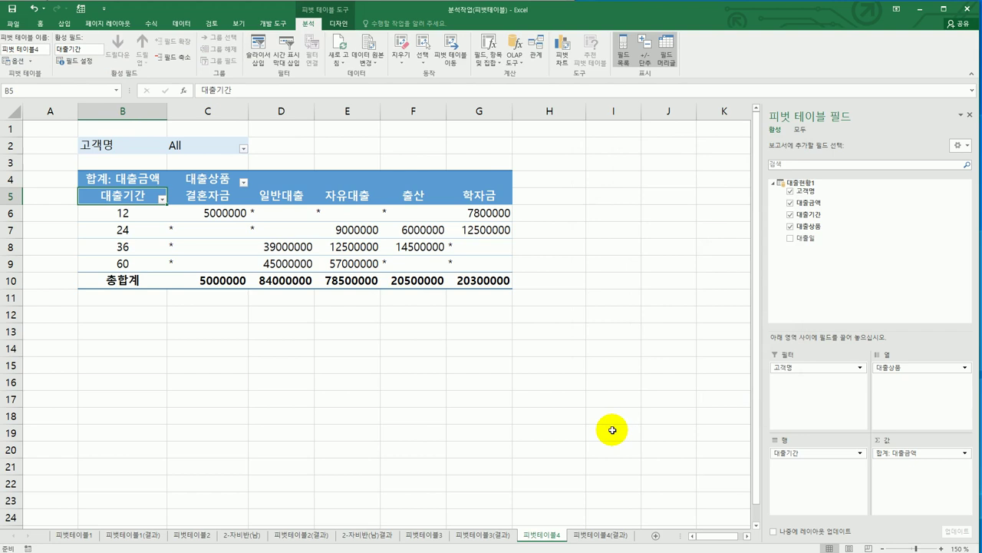
# Compare the finished report on 피벗테이블4 with the reference report on the 피벗테이블4(결과) sheet
pyautogui.click(612, 429)
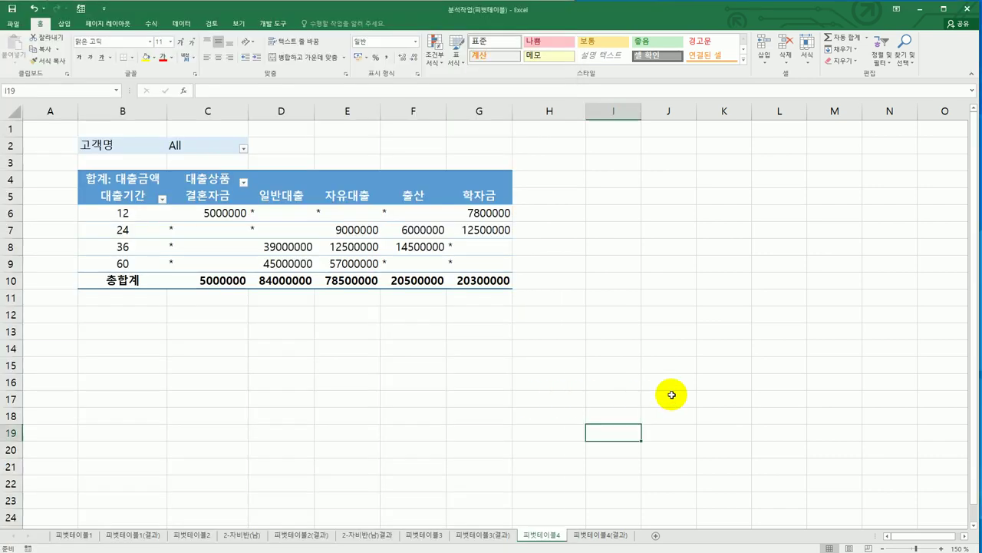
pyautogui.click(614, 536)
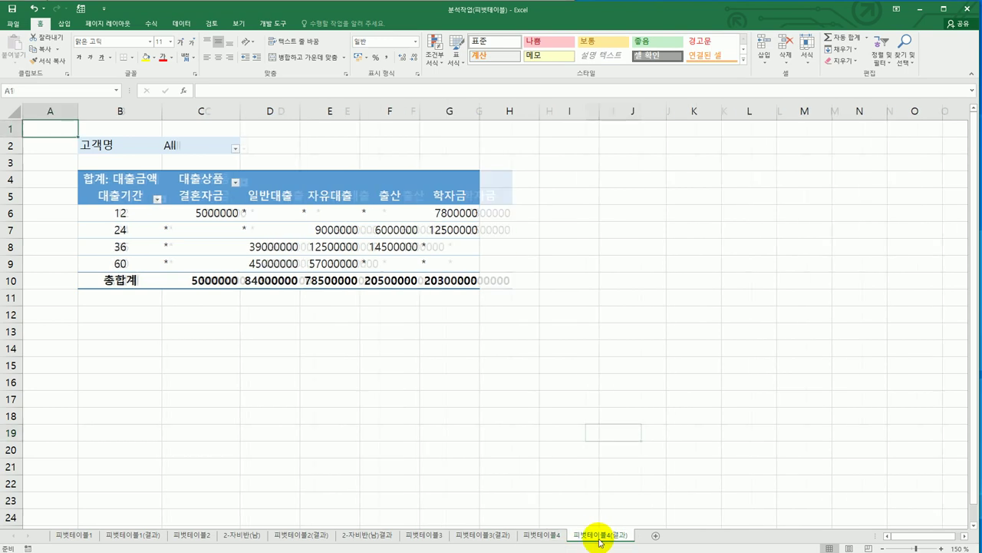
pyautogui.click(541, 536)
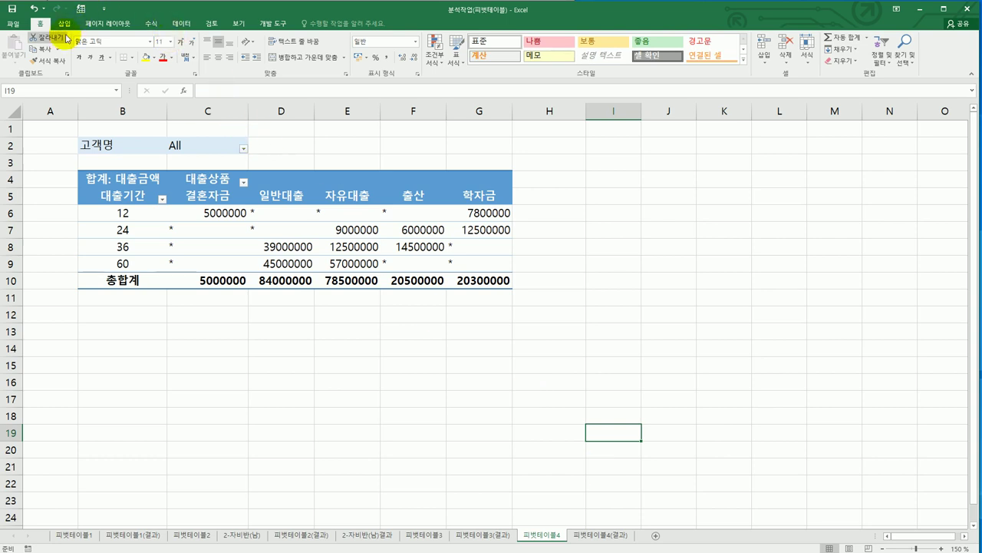
pyautogui.click(185, 24)
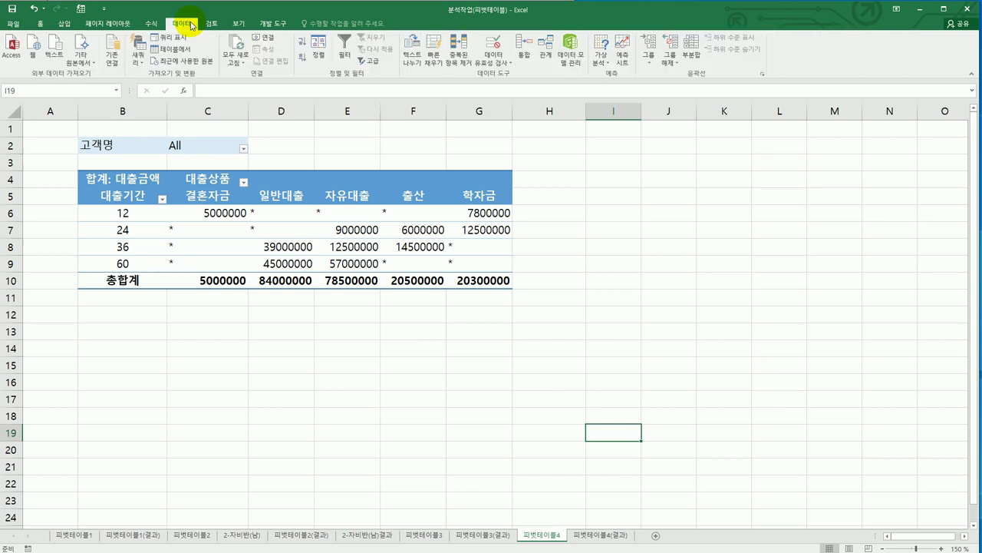
pyautogui.click(75, 26)
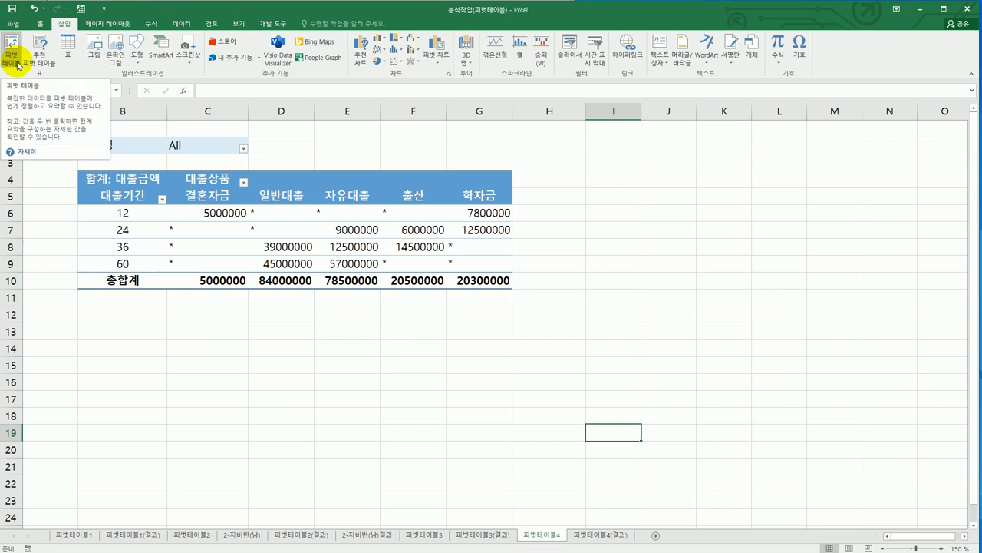
pyautogui.click(286, 353)
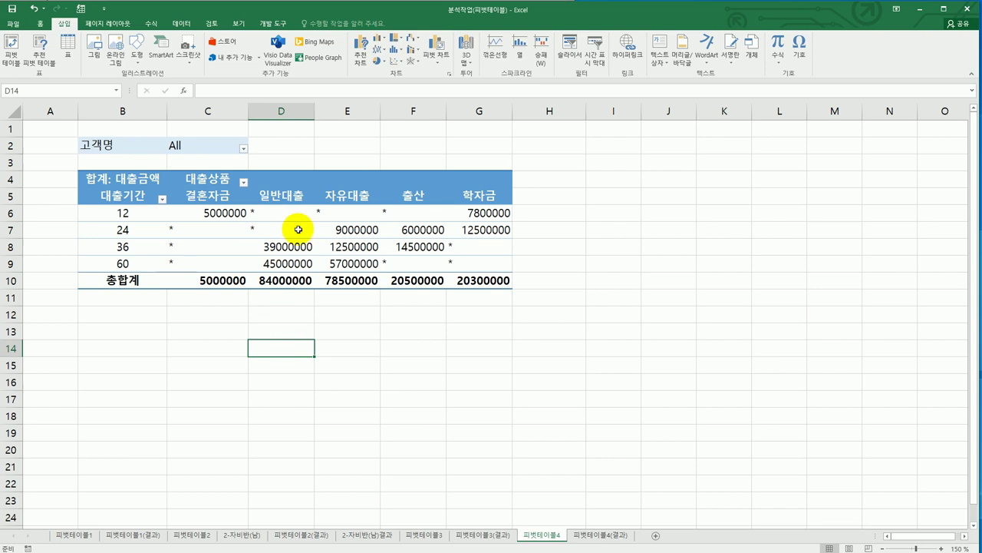
# Try to group the 대출기간 row items of the pivot table, starting from the 24 item in B7
pyautogui.moveTo(298, 229)
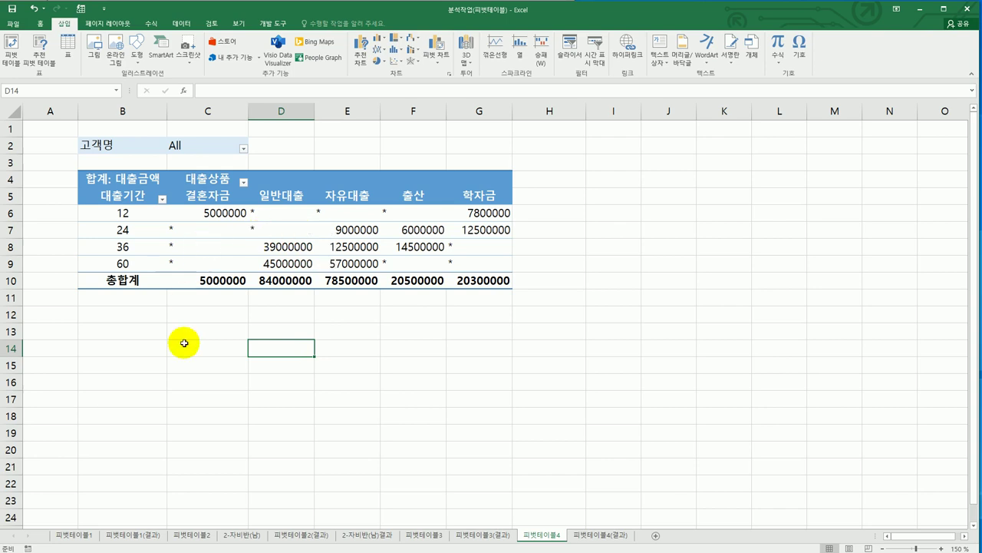
pyautogui.rightClick(146, 227)
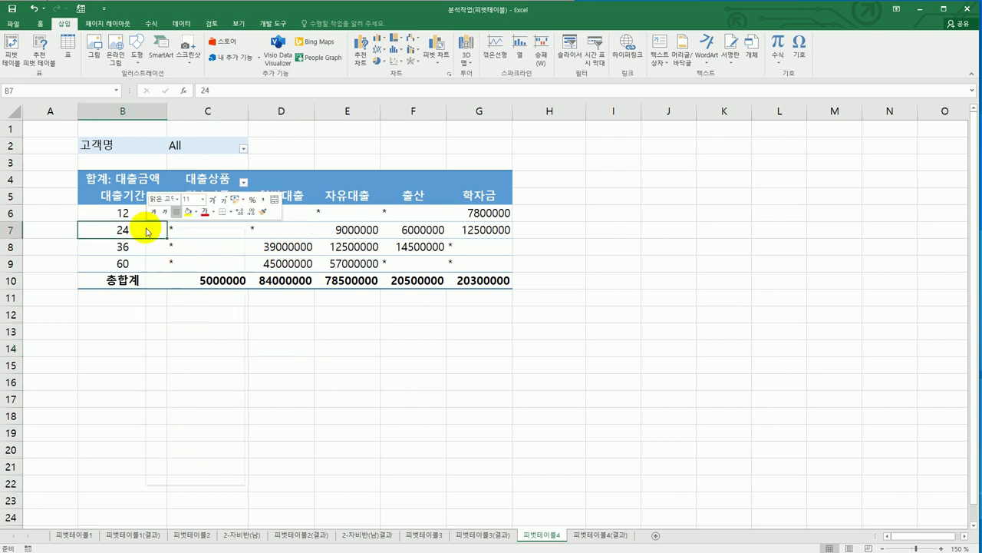
pyautogui.click(192, 354)
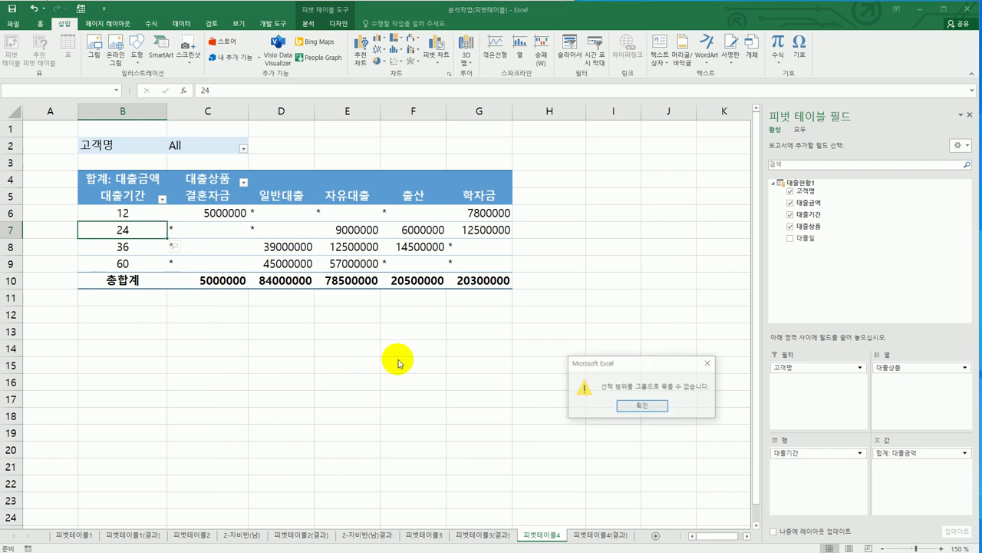
pyautogui.click(664, 412)
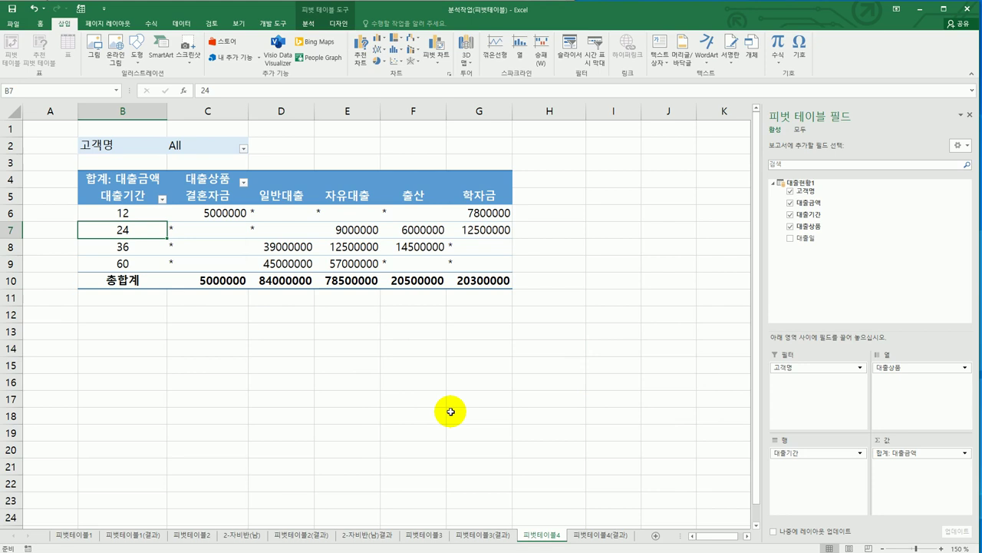
pyautogui.click(551, 347)
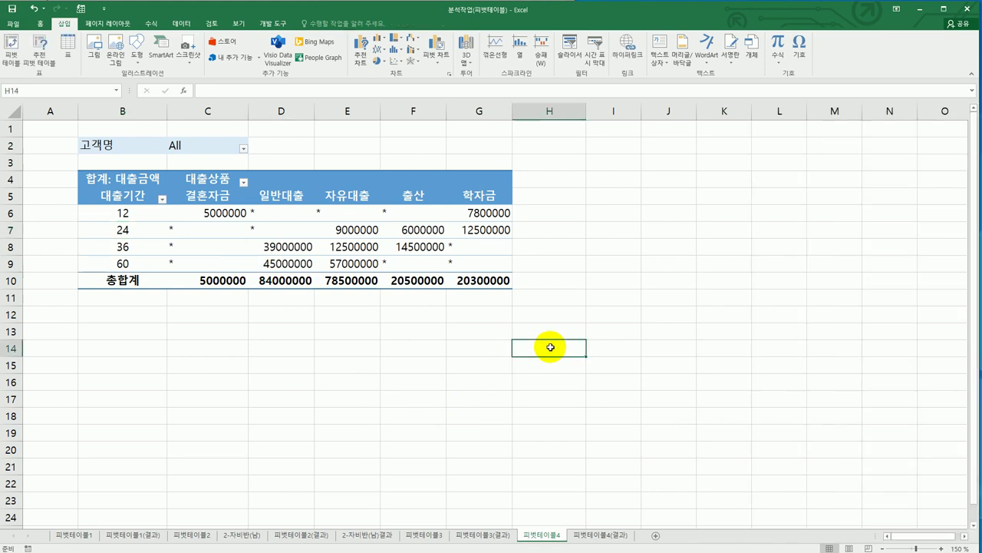